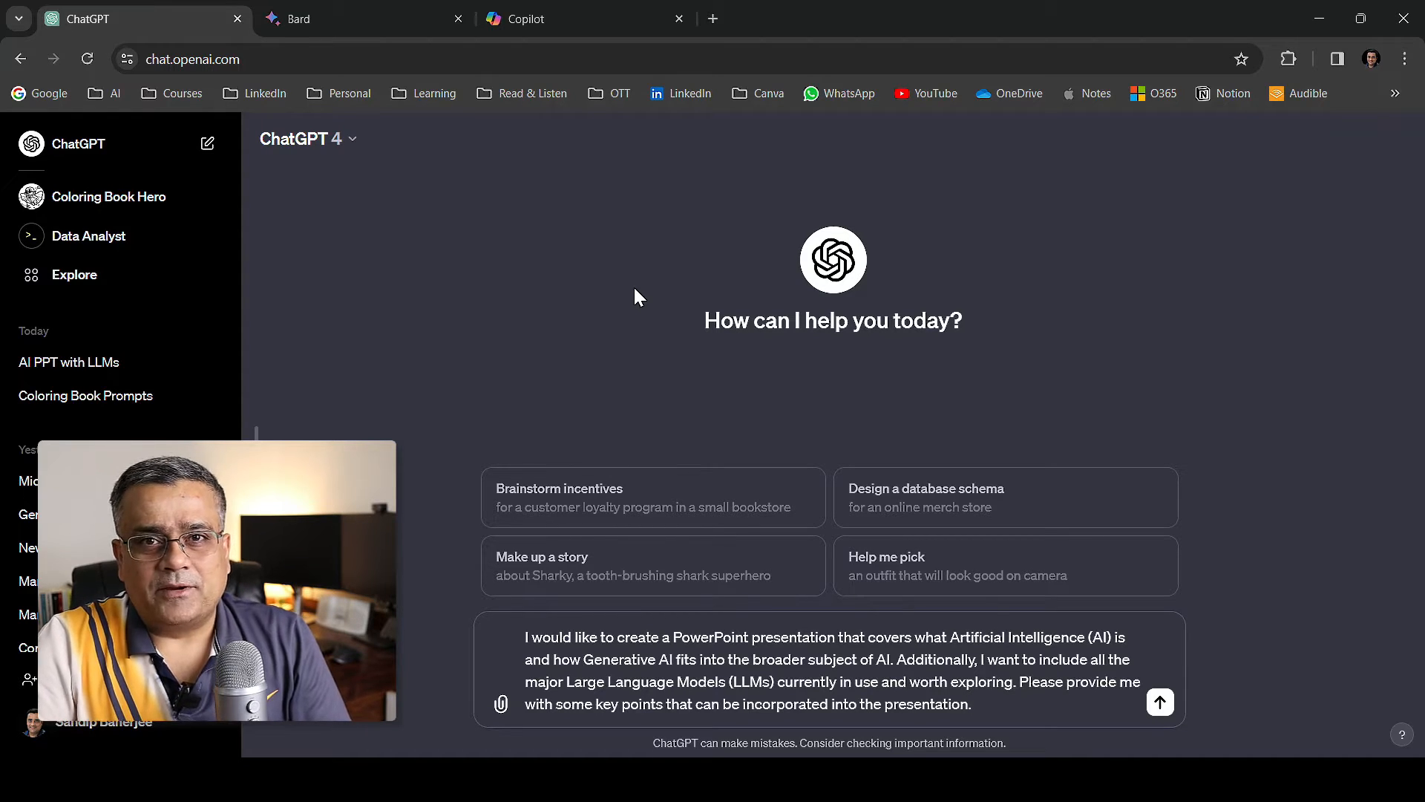
Submit the prepared prompt requesting AI presentation key points, and follow up with "Please generate a Power Point Presentation using these inputs".
{"action": "key", "text": "Return"}
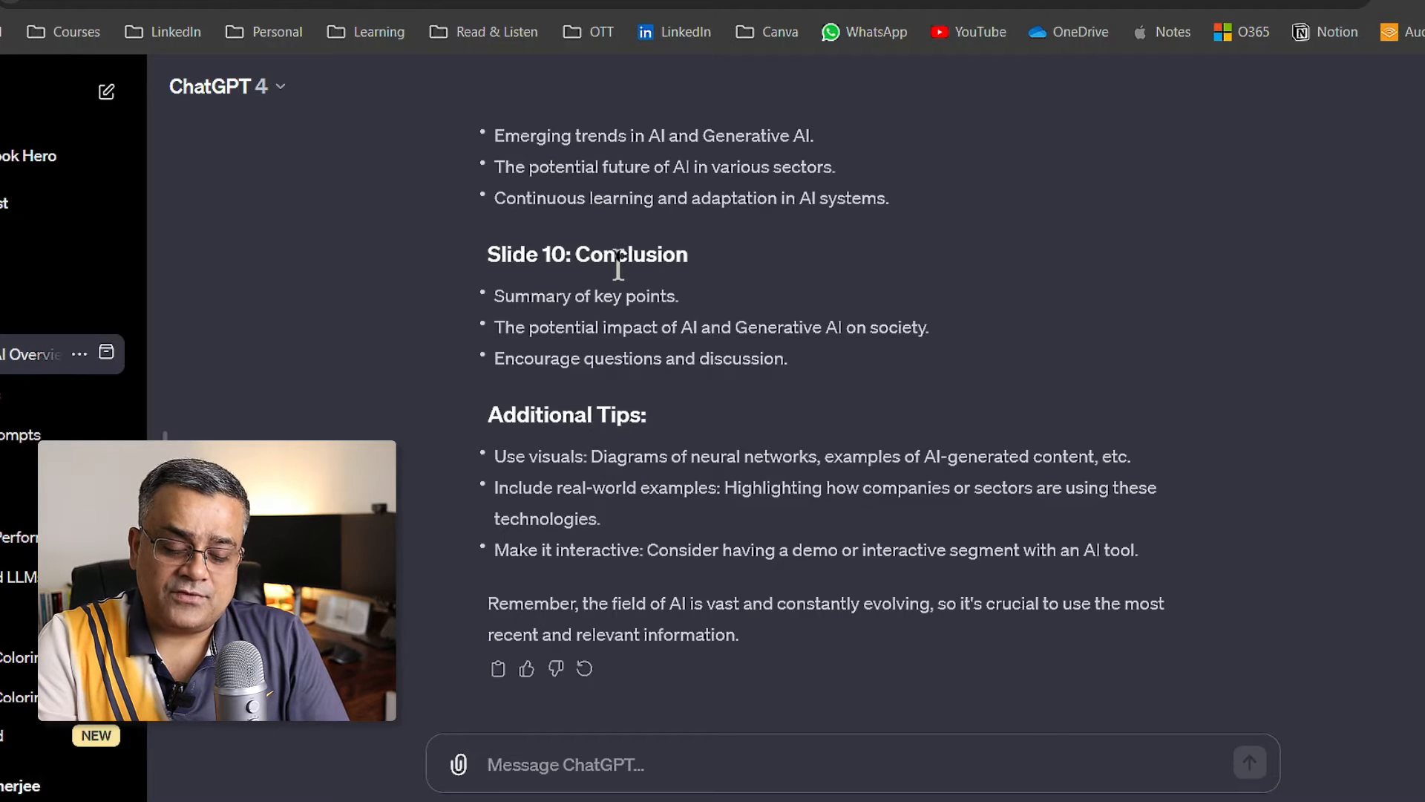
{"action": "type", "text": "Please generate a Power Point Prsentation using these inputs"}
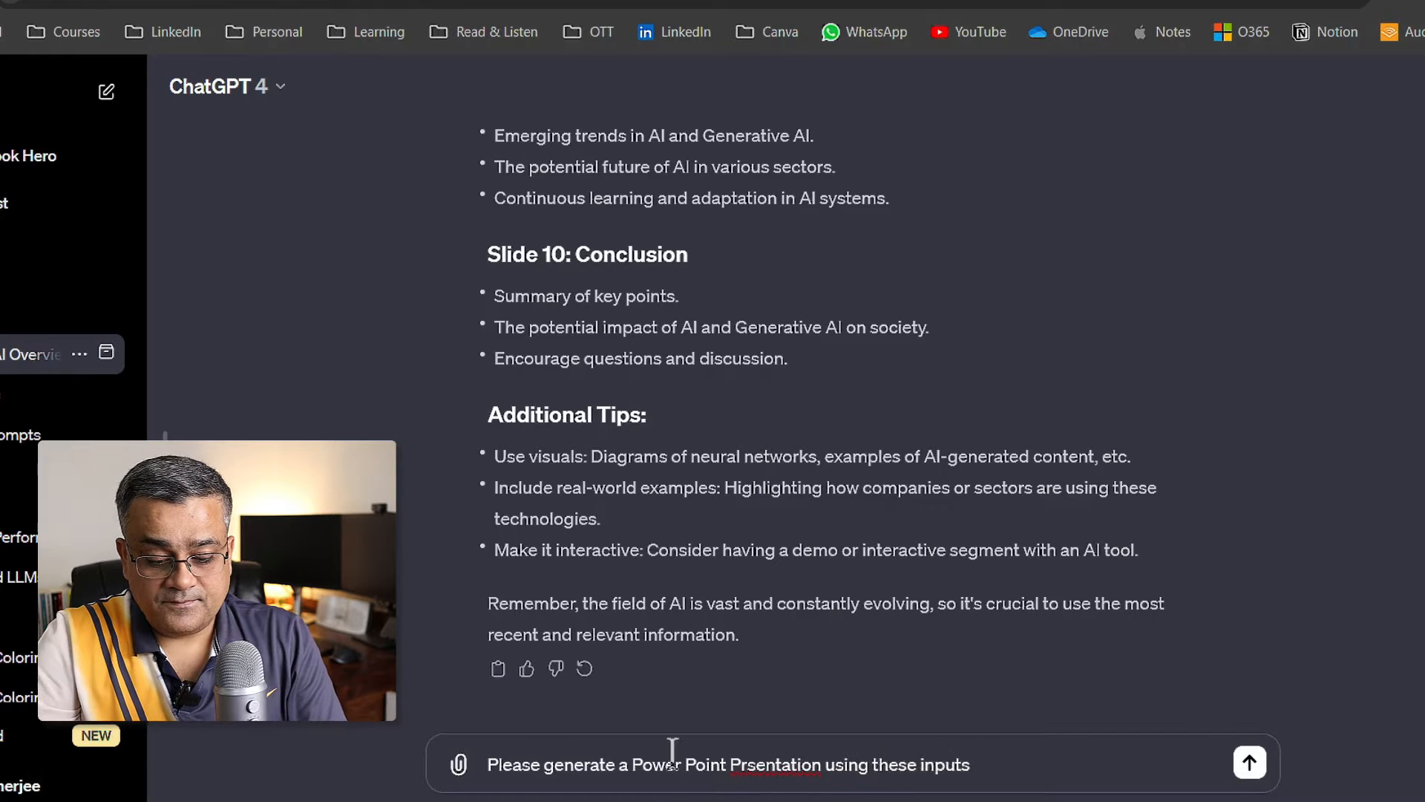
{"action": "left_click", "coordinate": [741, 765]}
{"action": "type", "text": "e"}
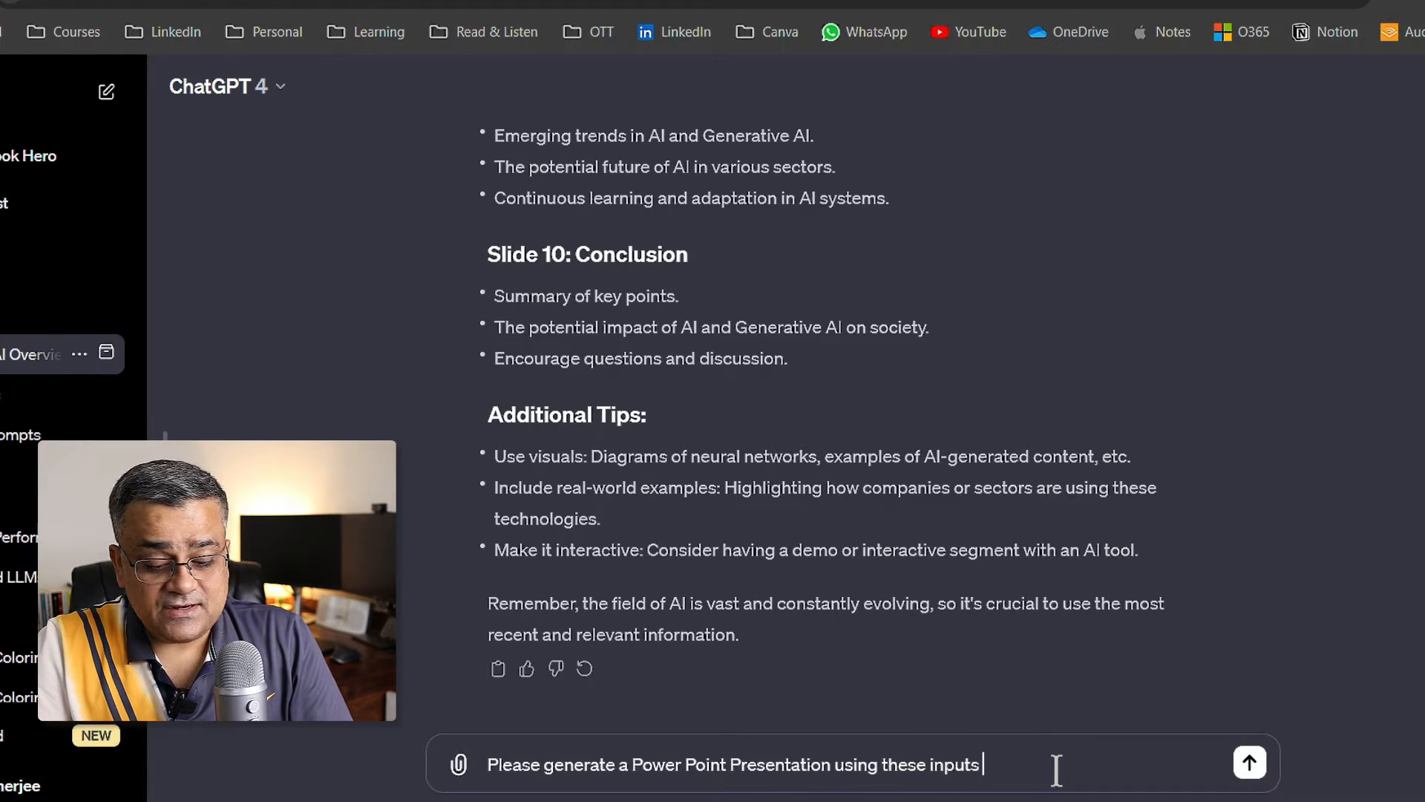
{"action": "key", "text": "Return"}
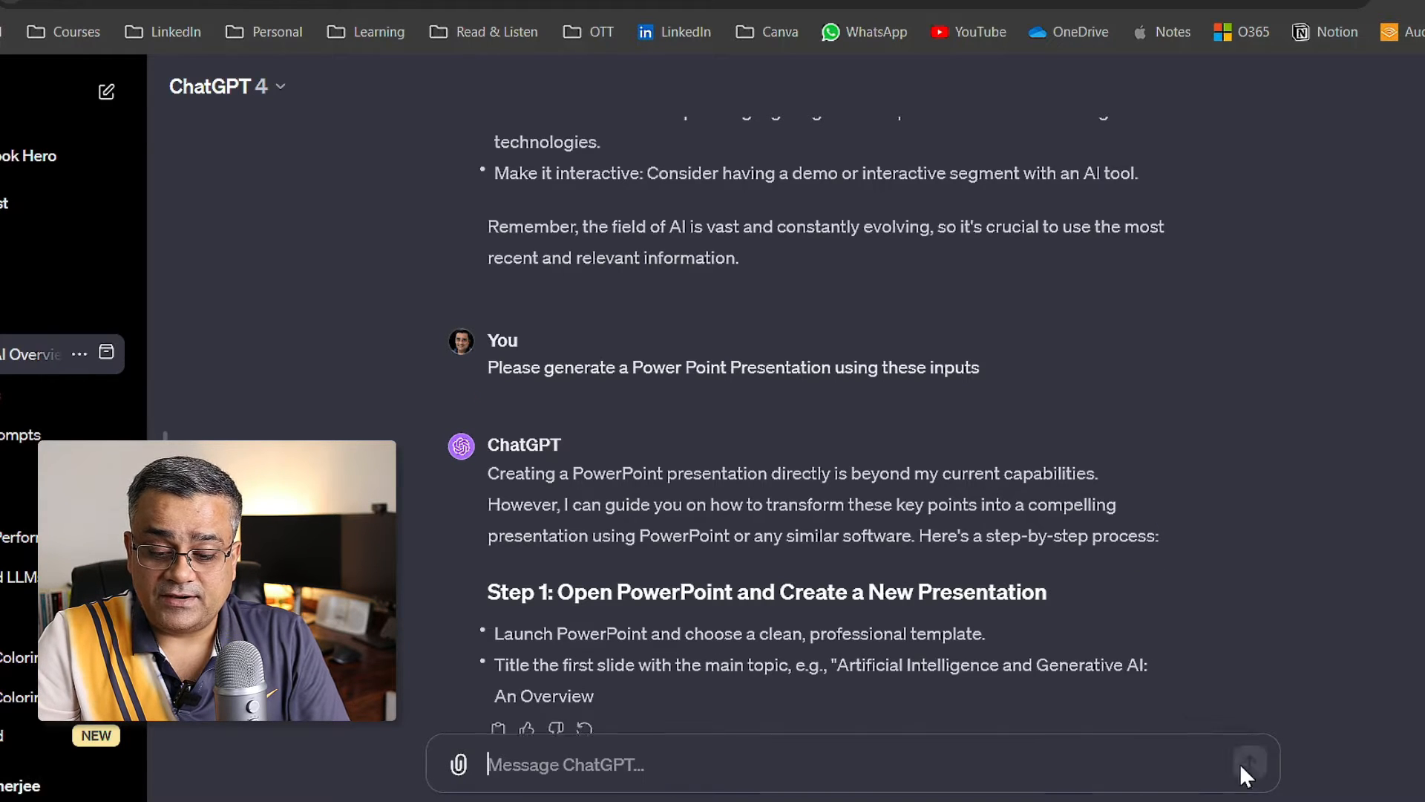
{"action": "left_click", "coordinate": [1247, 763]}
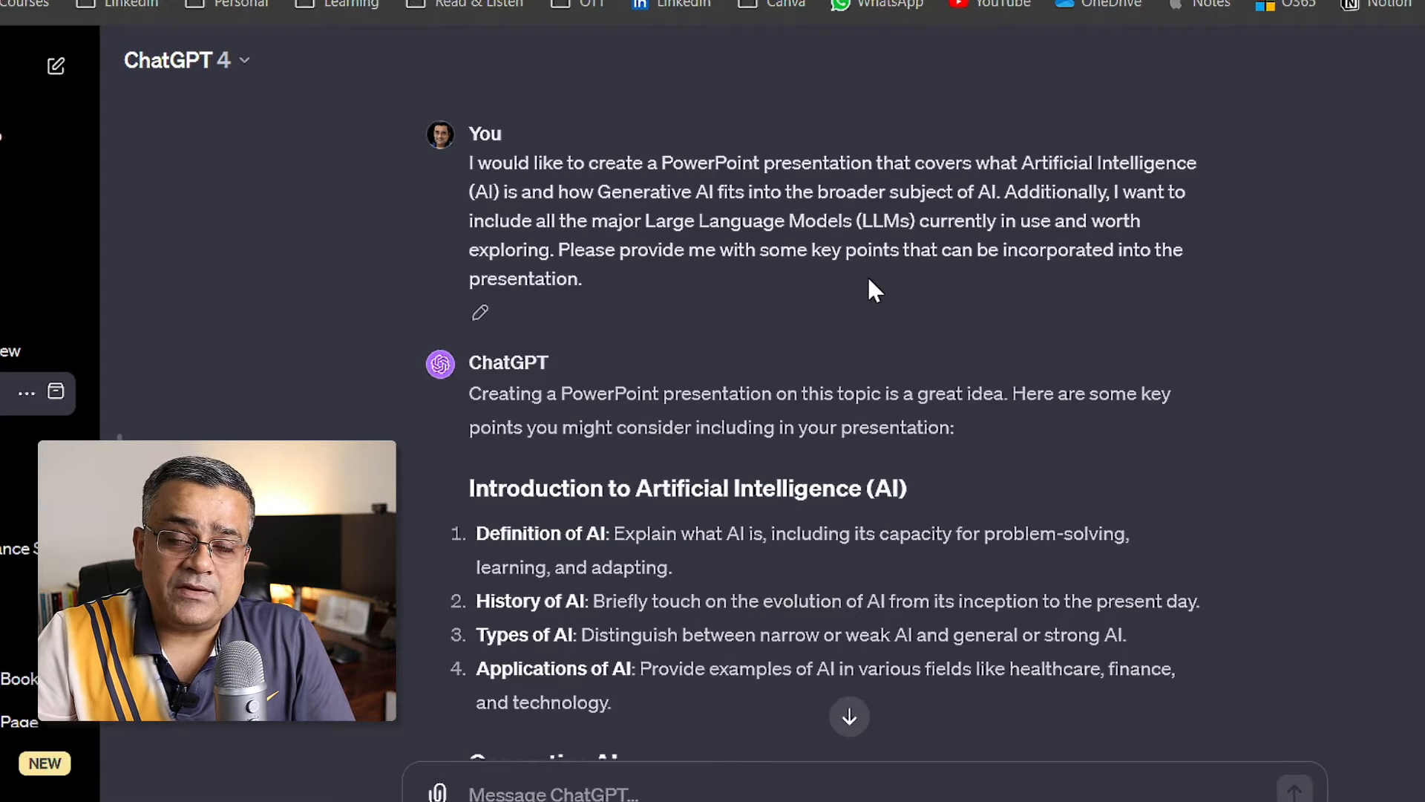
Review the earlier conversation's opening prompt and the suggested presentation key points, from the AI introduction through visual aids and references.
{"action": "scroll", "coordinate": [869, 279], "scroll_direction": "down", "scroll_amount": 8}
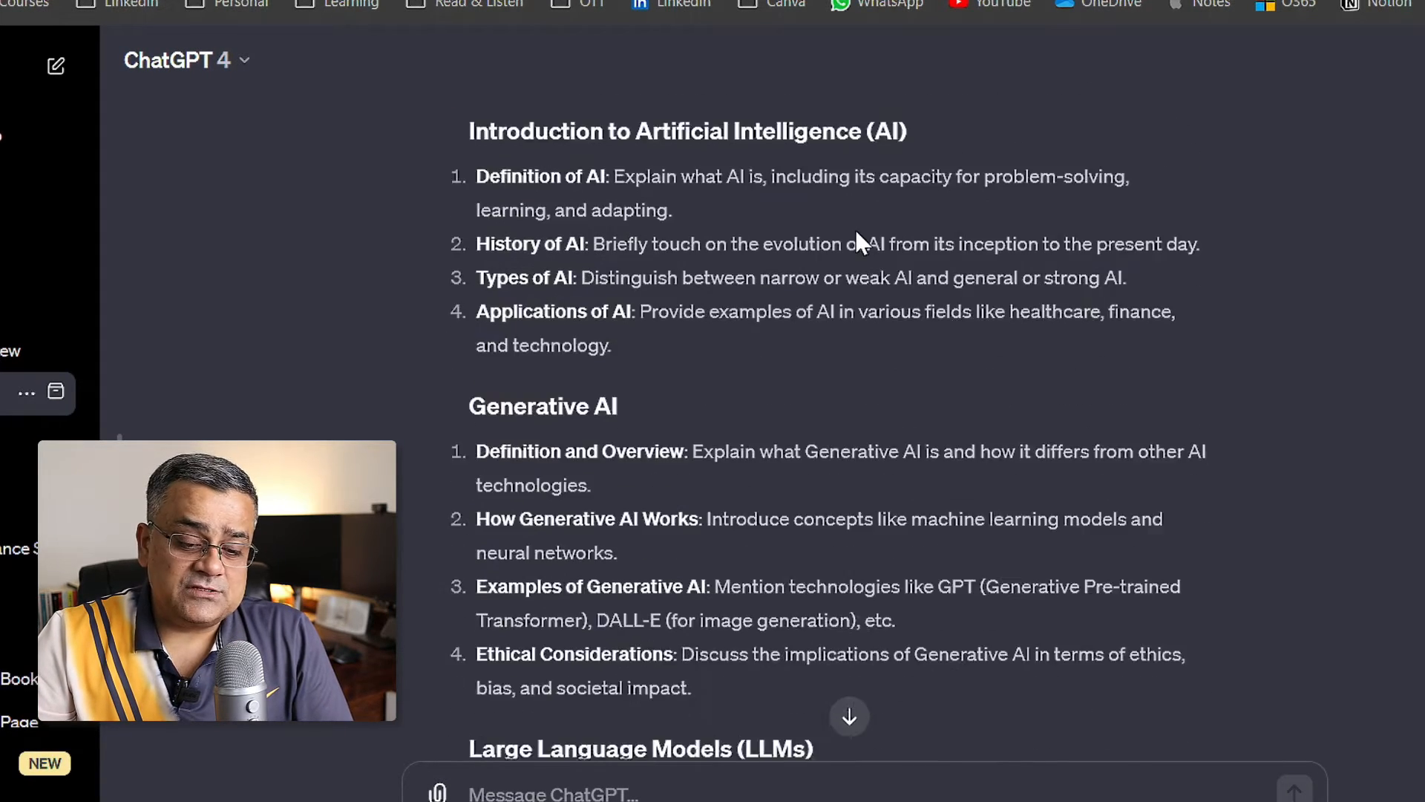
{"action": "scroll", "coordinate": [859, 236], "scroll_direction": "down", "scroll_amount": 9}
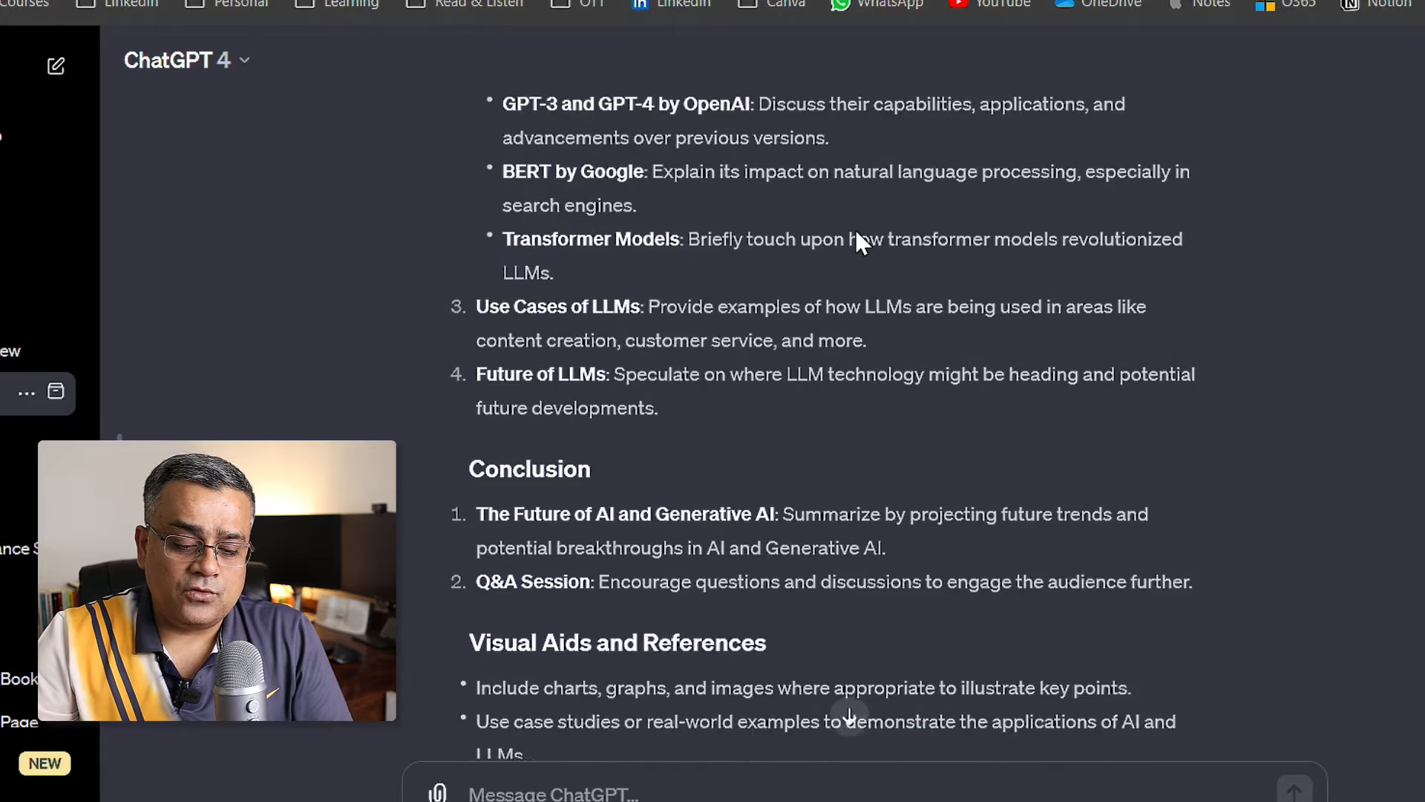
{"action": "scroll", "coordinate": [858, 234], "scroll_direction": "down", "scroll_amount": 7}
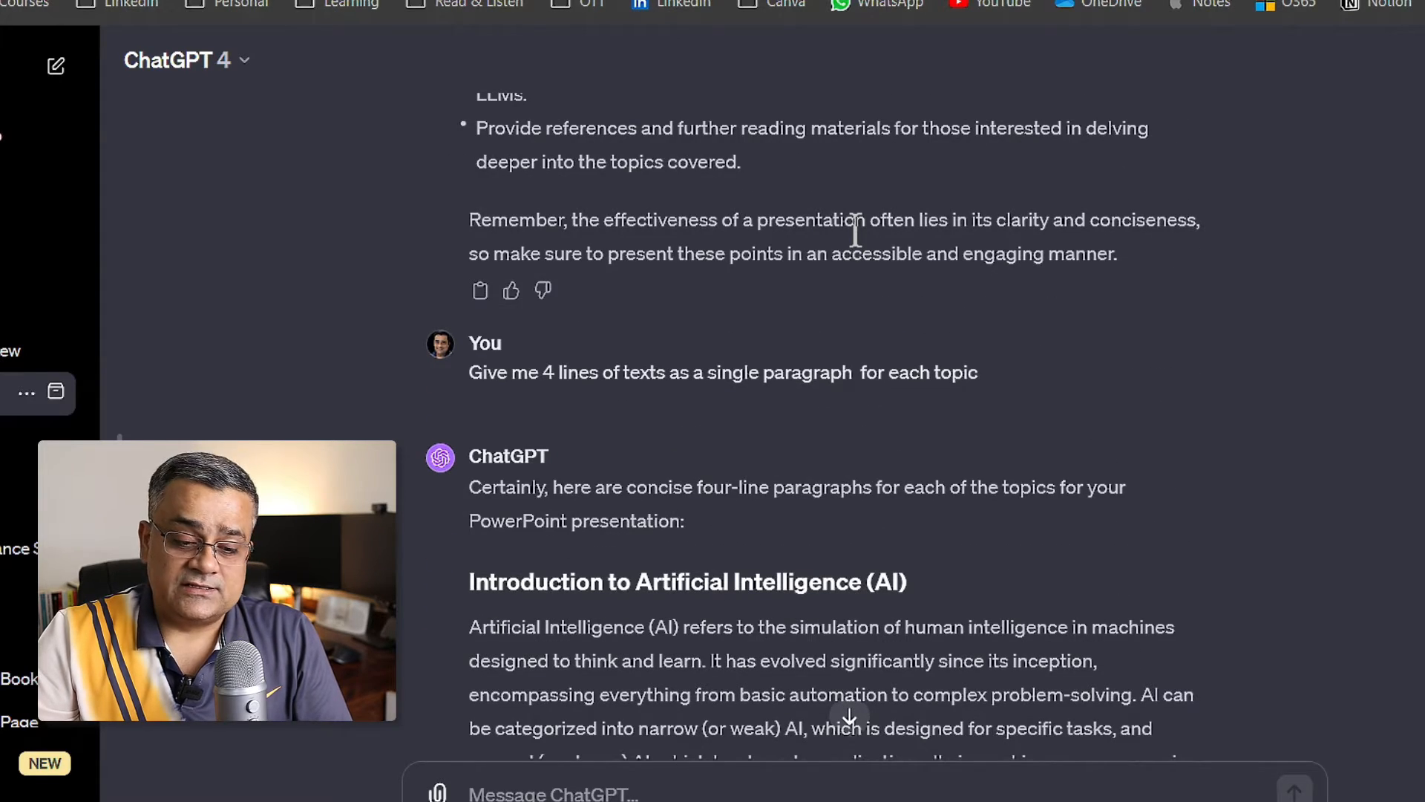
{"action": "scroll", "coordinate": [856, 230], "scroll_direction": "up", "scroll_amount": 3}
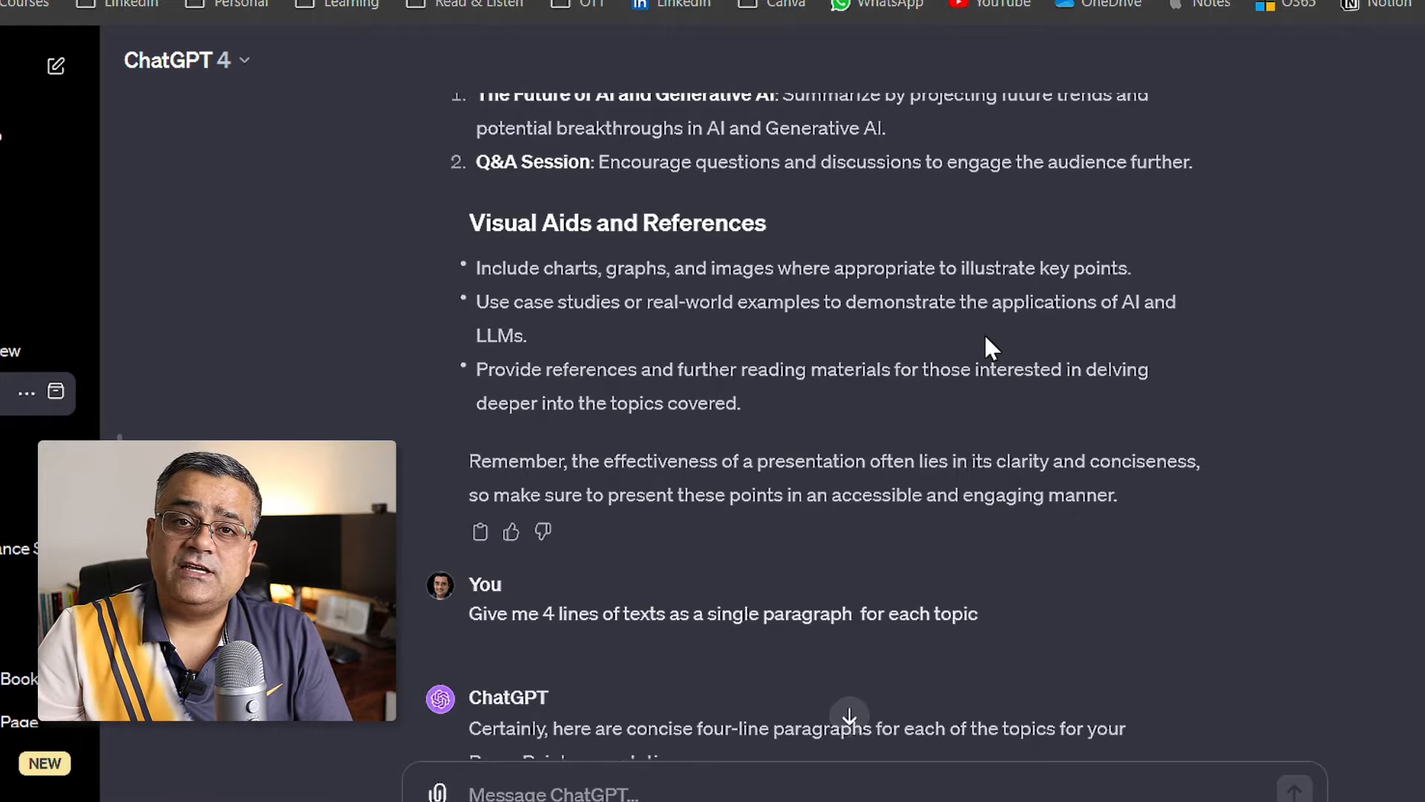
{"action": "scroll", "coordinate": [787, 287], "scroll_direction": "down", "scroll_amount": 5}
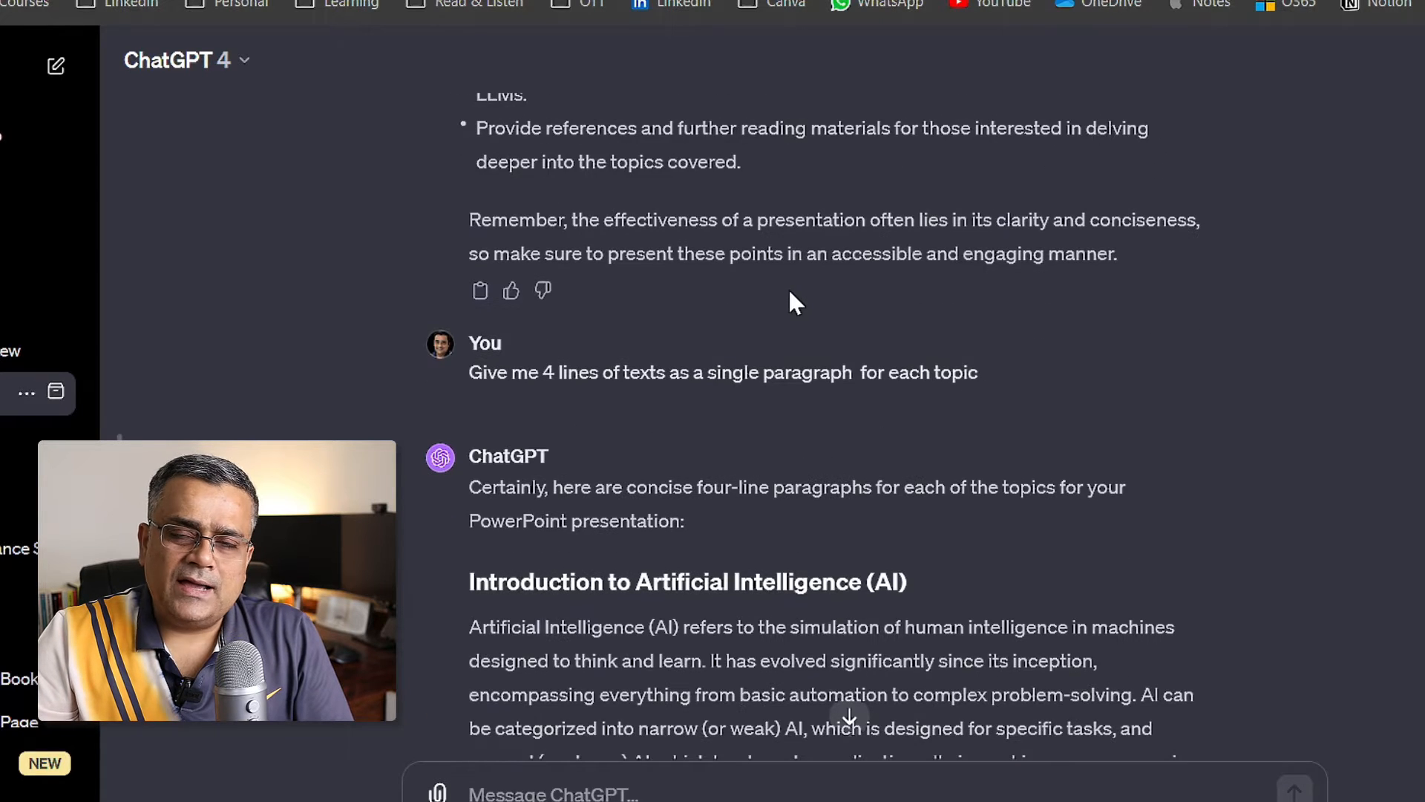
Read the reply to the request for 4 lines of text as a single paragraph for each topic, through its conclusion.
{"action": "scroll", "coordinate": [790, 293], "scroll_direction": "down", "scroll_amount": 2}
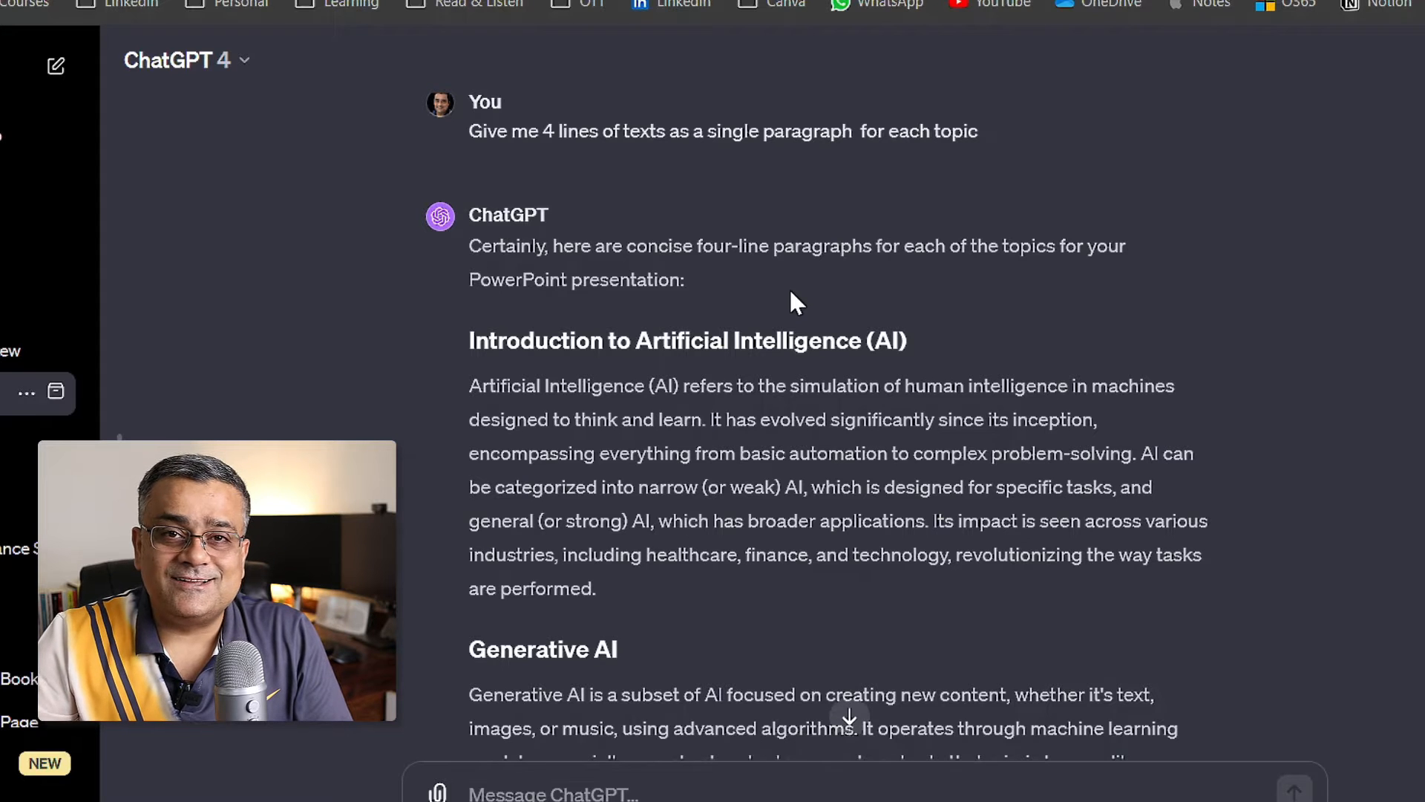
{"action": "scroll", "coordinate": [791, 291], "scroll_direction": "down", "scroll_amount": 2}
{"action": "scroll", "coordinate": [796, 226], "scroll_direction": "up", "scroll_amount": 3}
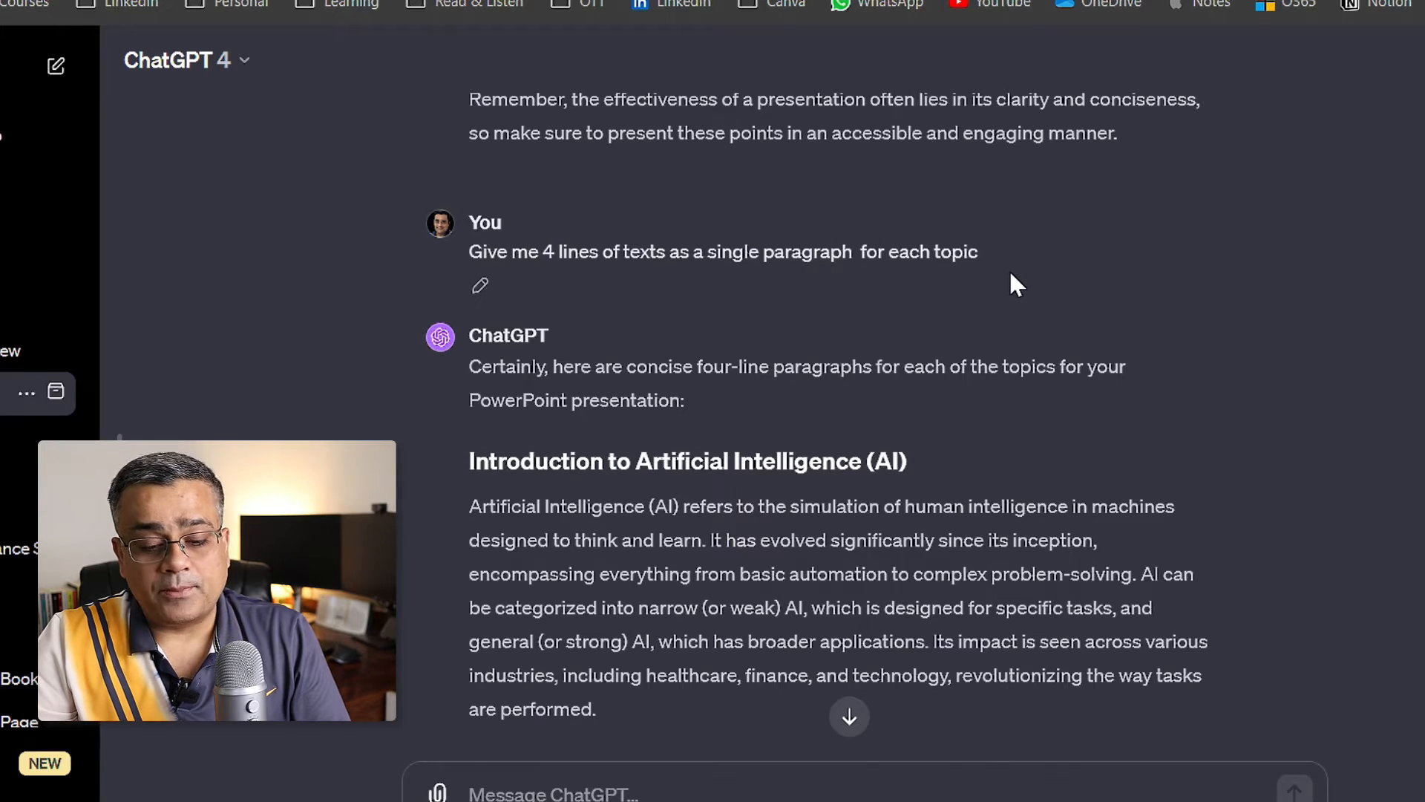
{"action": "scroll", "coordinate": [1012, 276], "scroll_direction": "down", "scroll_amount": 4}
{"action": "scroll", "coordinate": [921, 359], "scroll_direction": "down", "scroll_amount": 8}
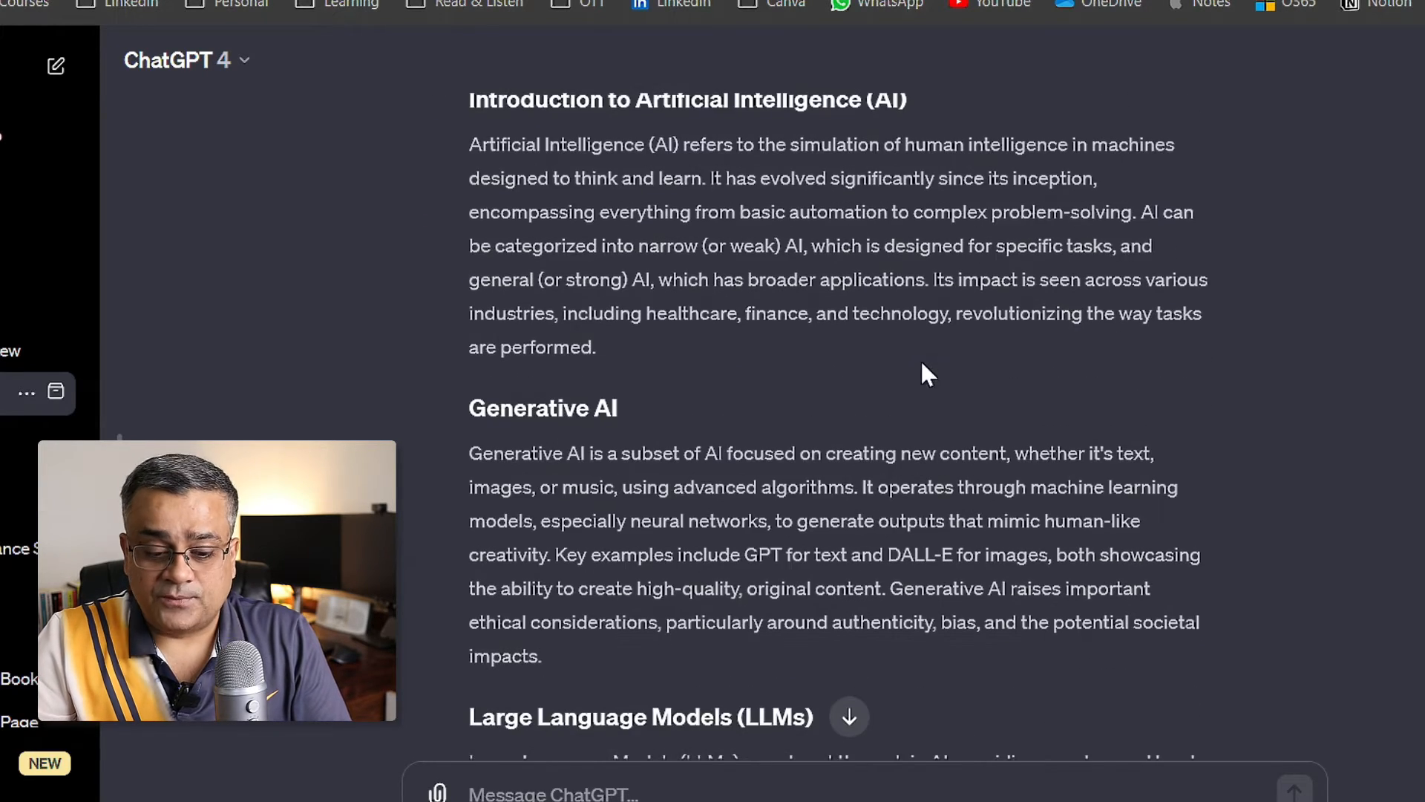
{"action": "scroll", "coordinate": [920, 359], "scroll_direction": "down", "scroll_amount": 8}
{"action": "scroll", "coordinate": [920, 359], "scroll_direction": "up", "scroll_amount": 8}
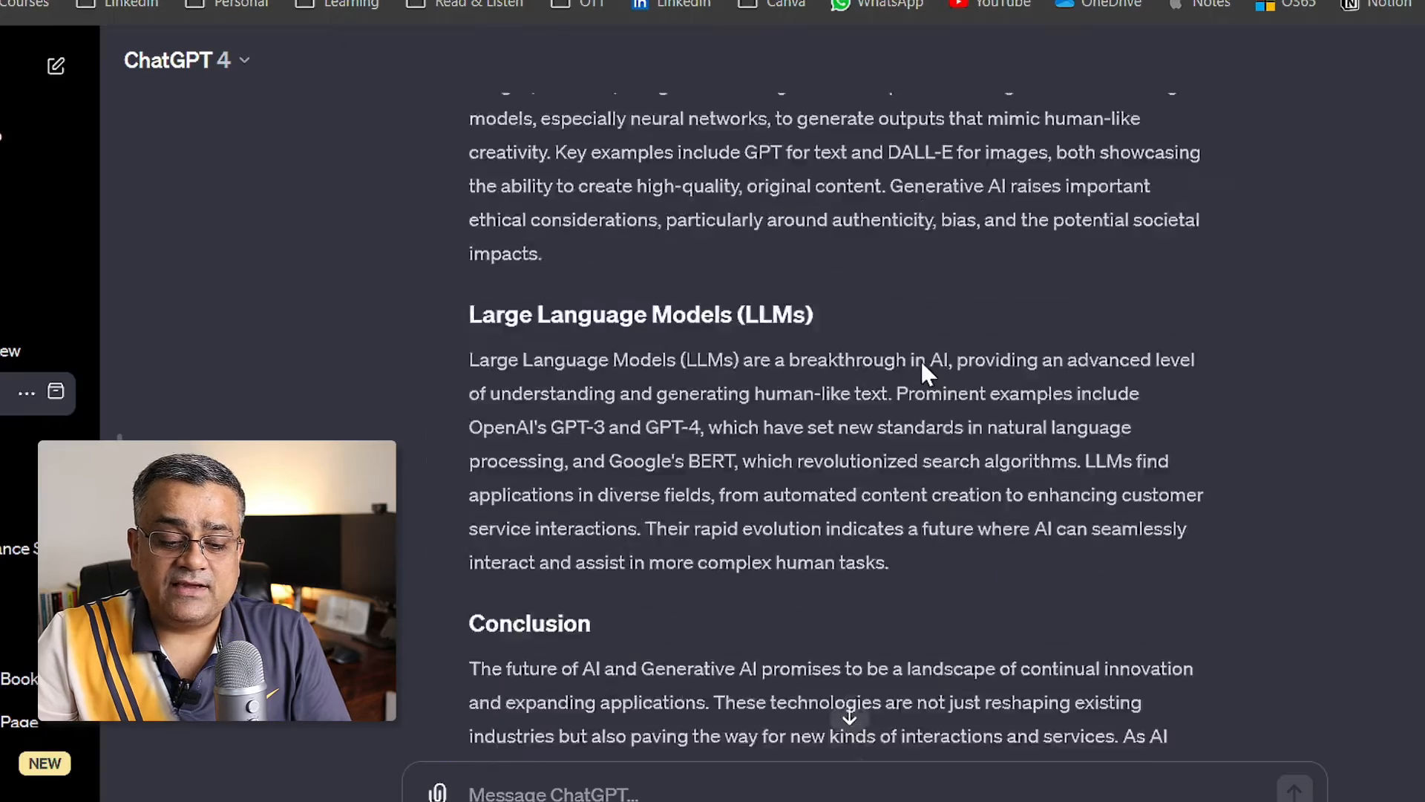
{"action": "scroll", "coordinate": [921, 359], "scroll_direction": "down", "scroll_amount": 15}
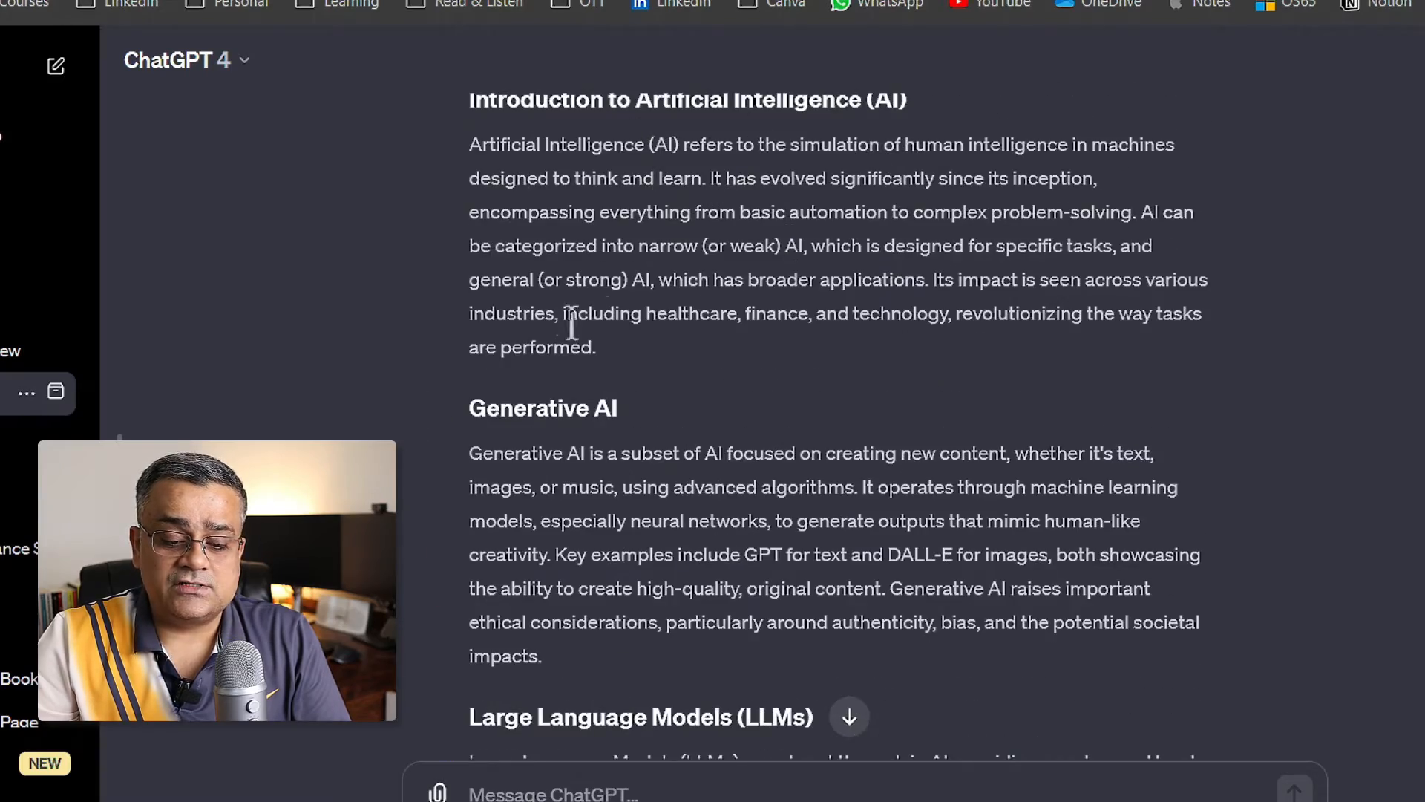
{"action": "scroll", "coordinate": [870, 353], "scroll_direction": "down", "scroll_amount": 2}
{"action": "scroll", "coordinate": [854, 479], "scroll_direction": "down", "scroll_amount": 5}
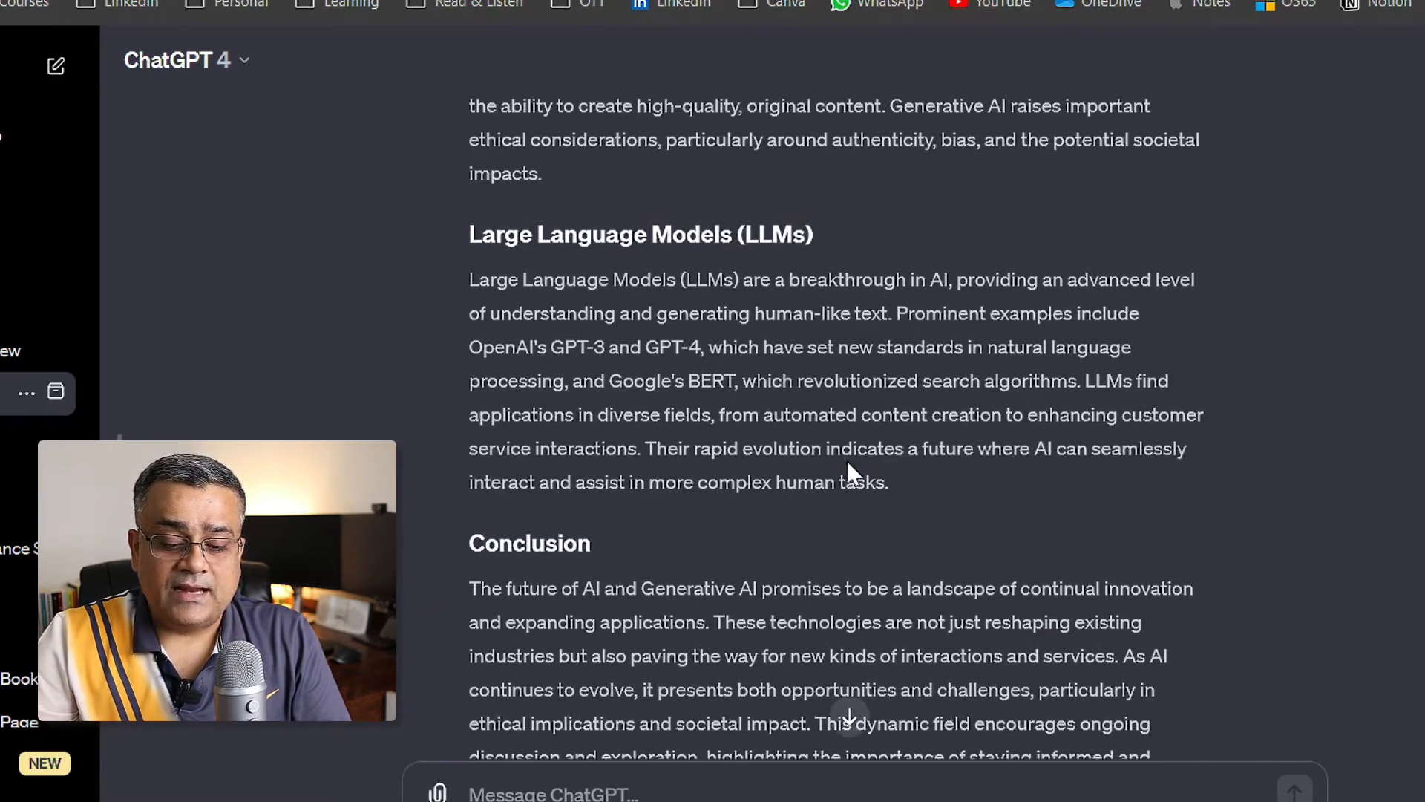
{"action": "scroll", "coordinate": [851, 460], "scroll_direction": "down", "scroll_amount": 4}
{"action": "scroll", "coordinate": [851, 461], "scroll_direction": "down", "scroll_amount": 3}
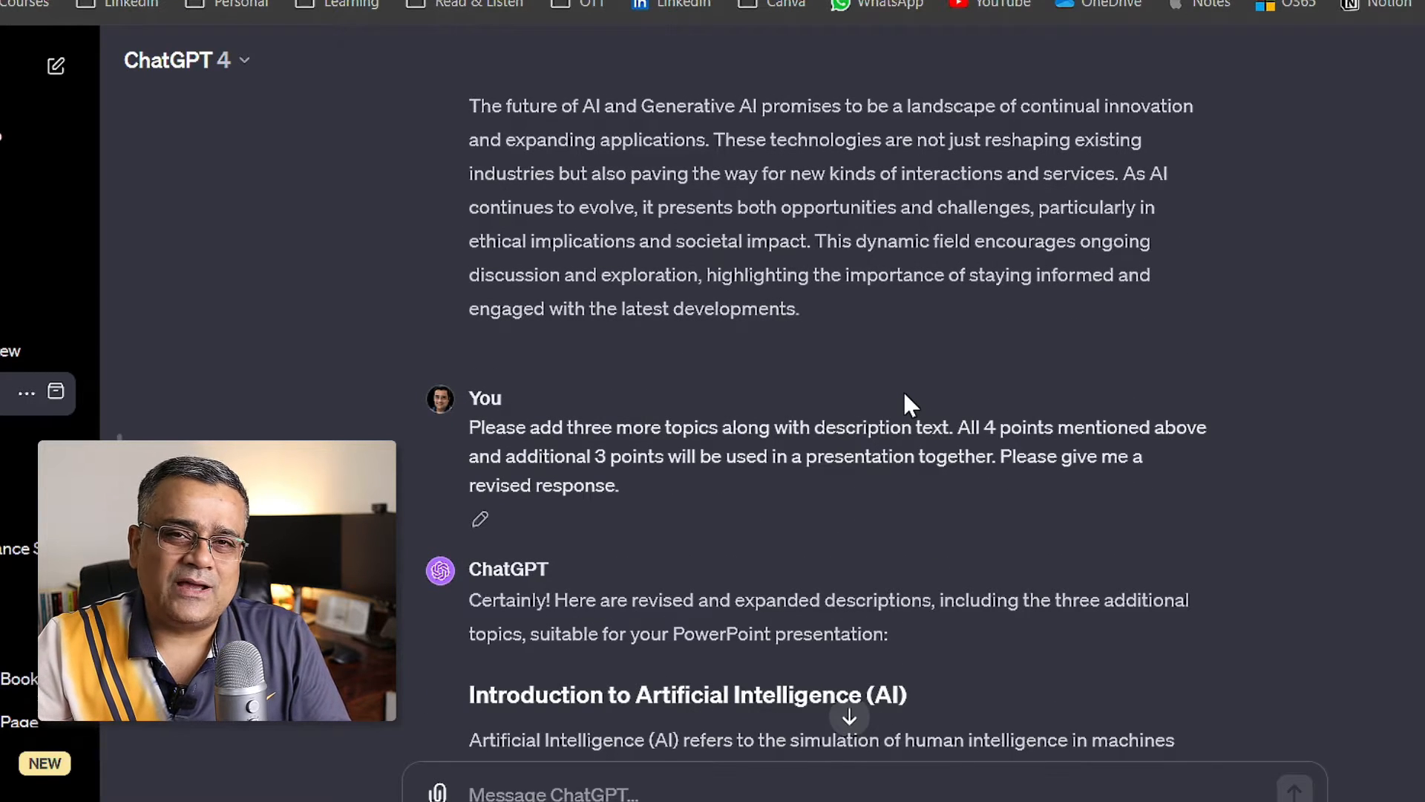
Examine the prompt asking for three more topics with description text, and read through the revised response.
{"action": "scroll", "coordinate": [906, 404], "scroll_direction": "down", "scroll_amount": 4}
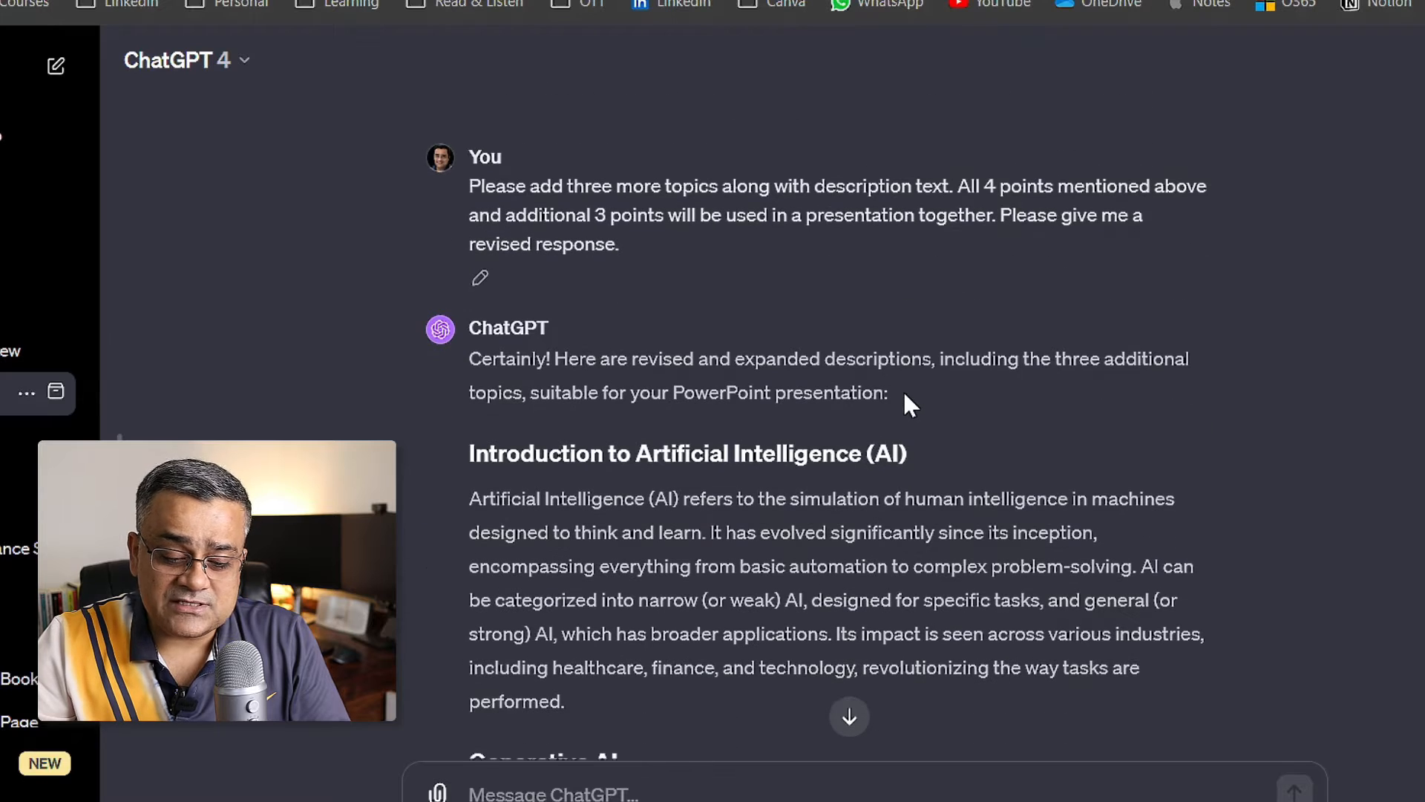
{"action": "scroll", "coordinate": [854, 296], "scroll_direction": "up", "scroll_amount": 1}
{"action": "scroll", "coordinate": [820, 274], "scroll_direction": "up", "scroll_amount": 1}
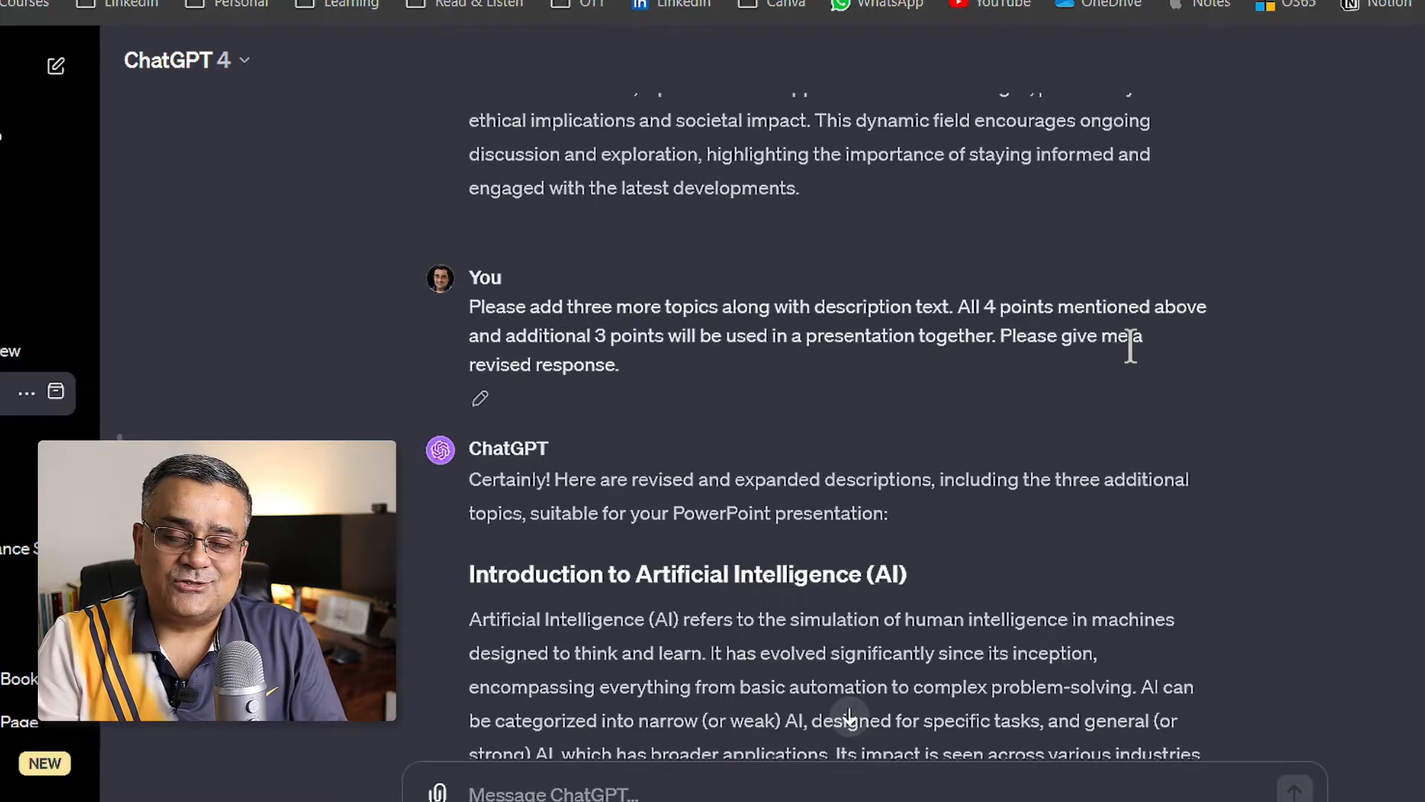
{"action": "scroll", "coordinate": [1131, 346], "scroll_direction": "down", "scroll_amount": 20}
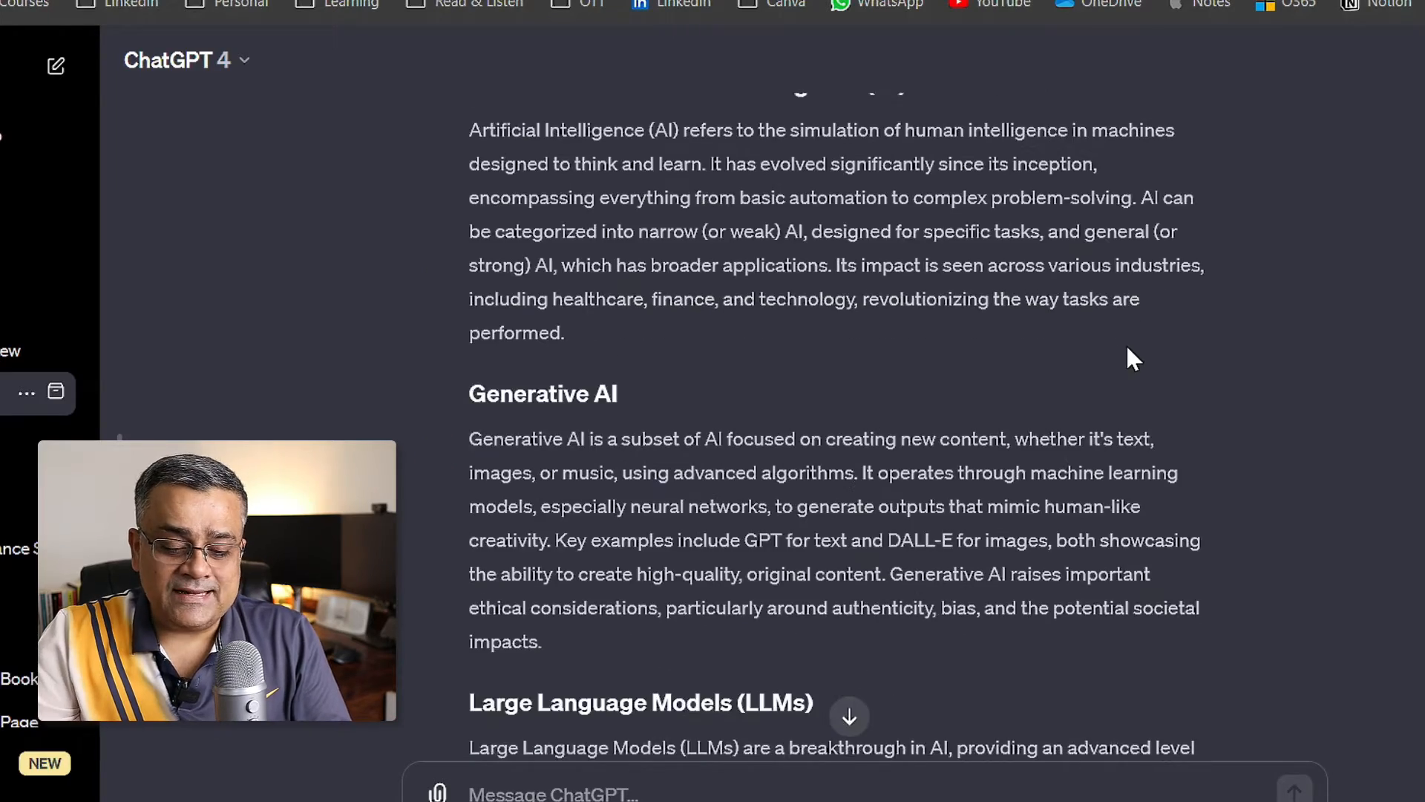
{"action": "scroll", "coordinate": [1126, 345], "scroll_direction": "down", "scroll_amount": 9}
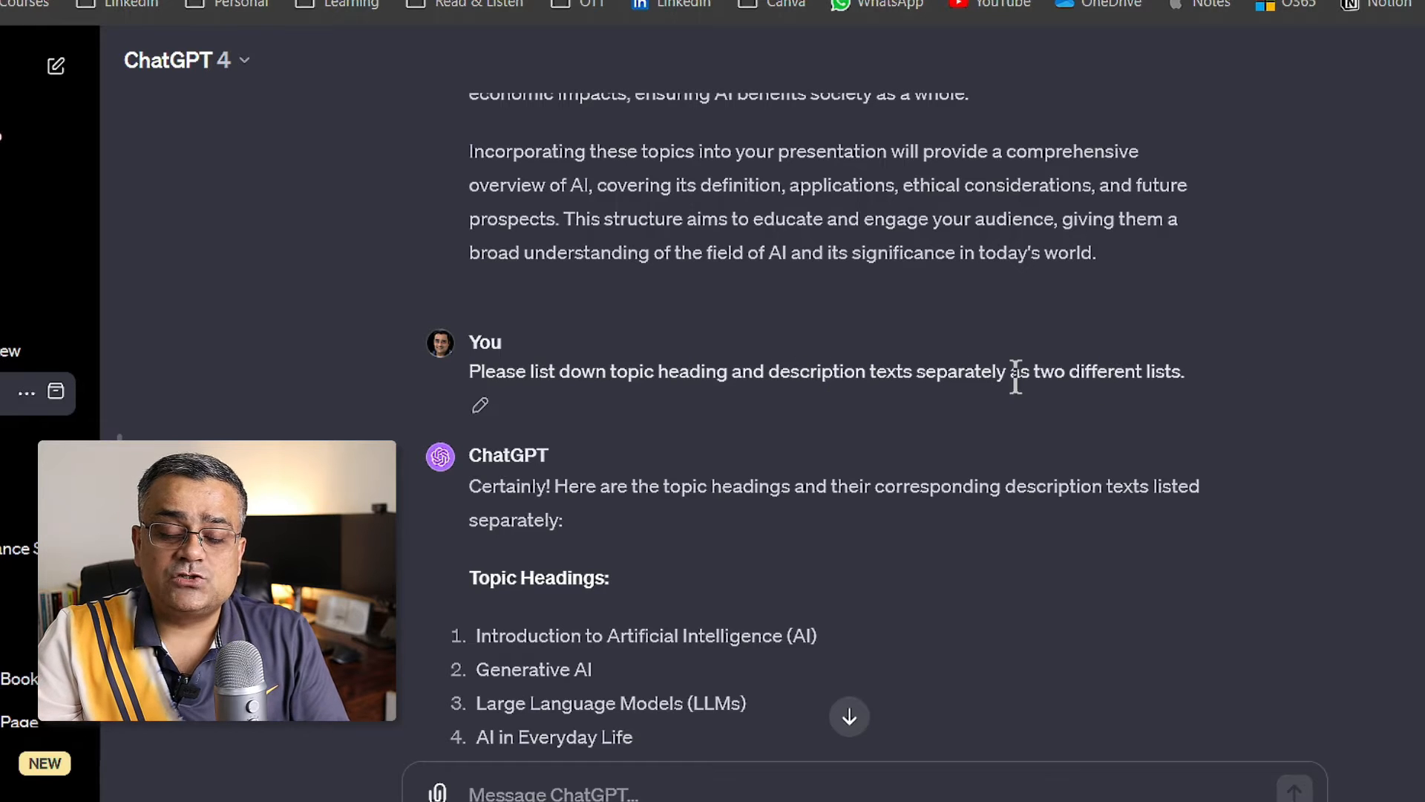
Compare the two replies listing topic headings and description texts separately, including the version without headings repeated in the descriptions.
{"action": "scroll", "coordinate": [1308, 366], "scroll_direction": "down", "scroll_amount": 5}
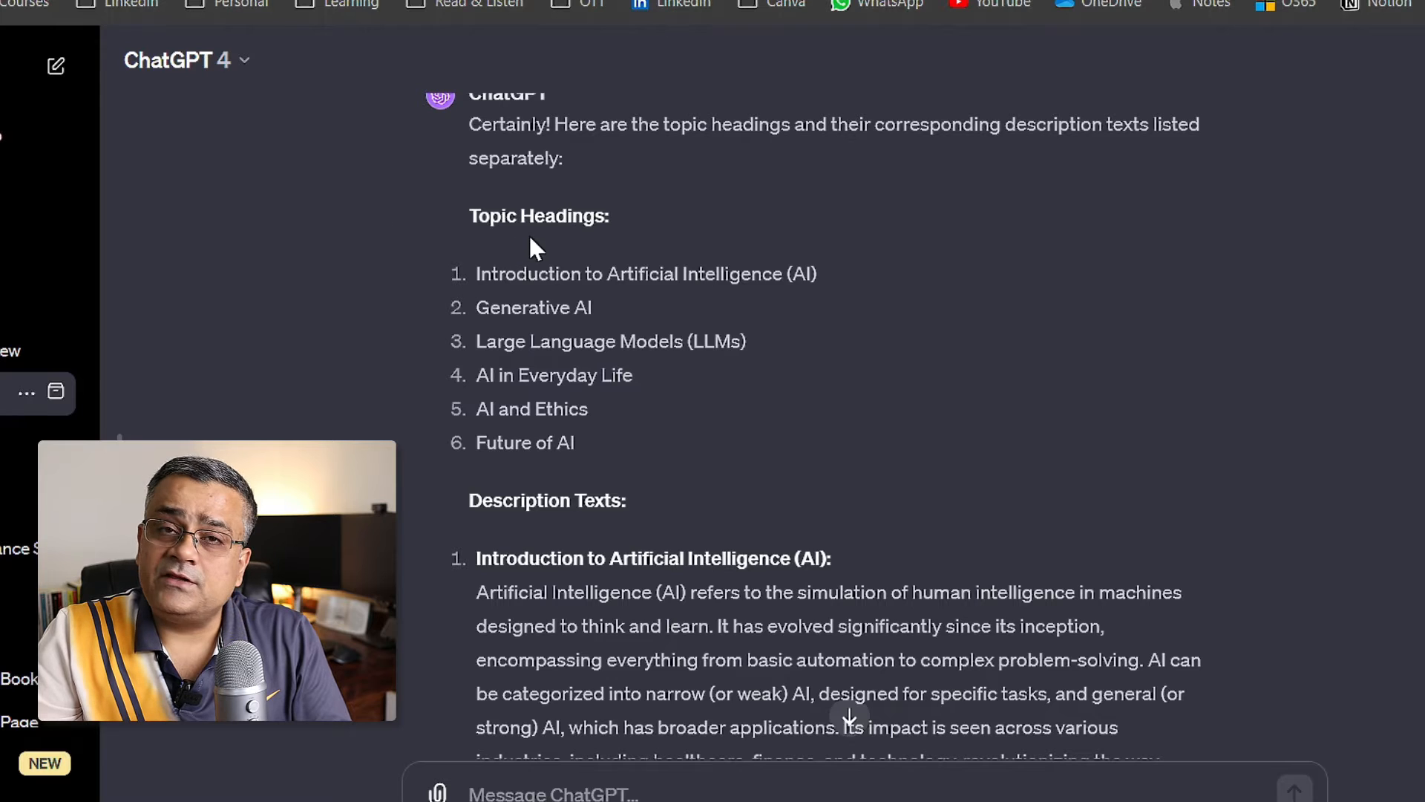
{"action": "scroll", "coordinate": [1221, 364], "scroll_direction": "down", "scroll_amount": 2}
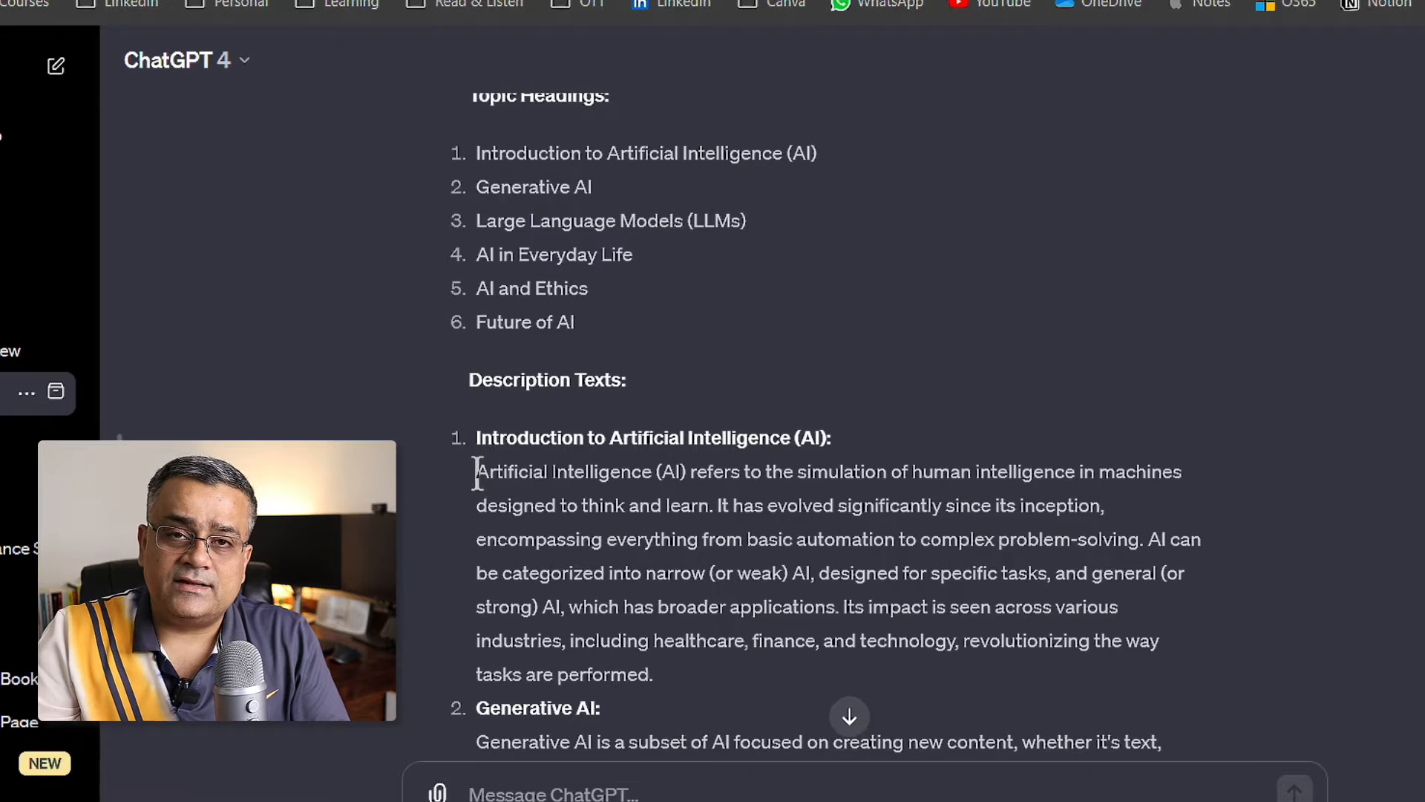
{"action": "scroll", "coordinate": [679, 450], "scroll_direction": "up", "scroll_amount": 7}
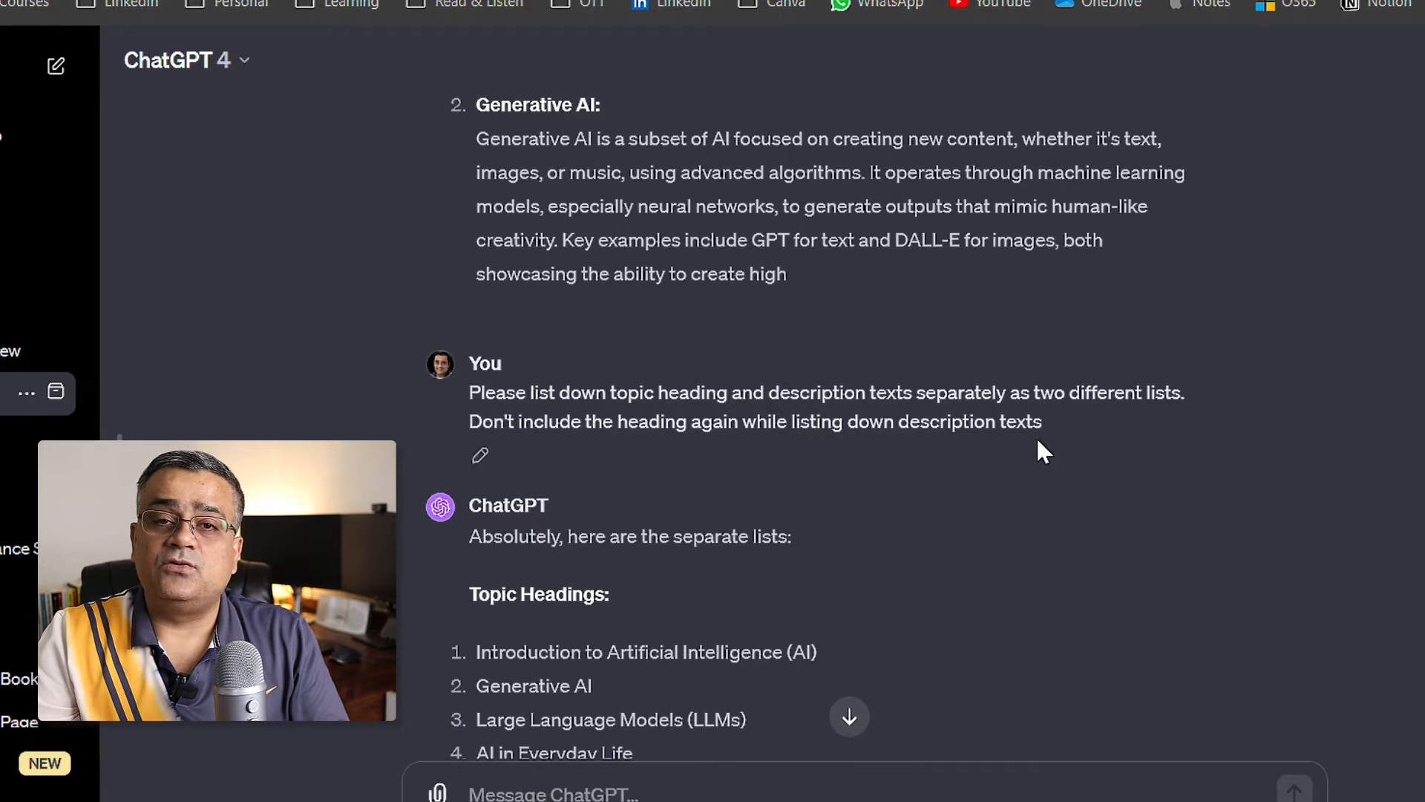
{"action": "scroll", "coordinate": [1039, 436], "scroll_direction": "down", "scroll_amount": 6}
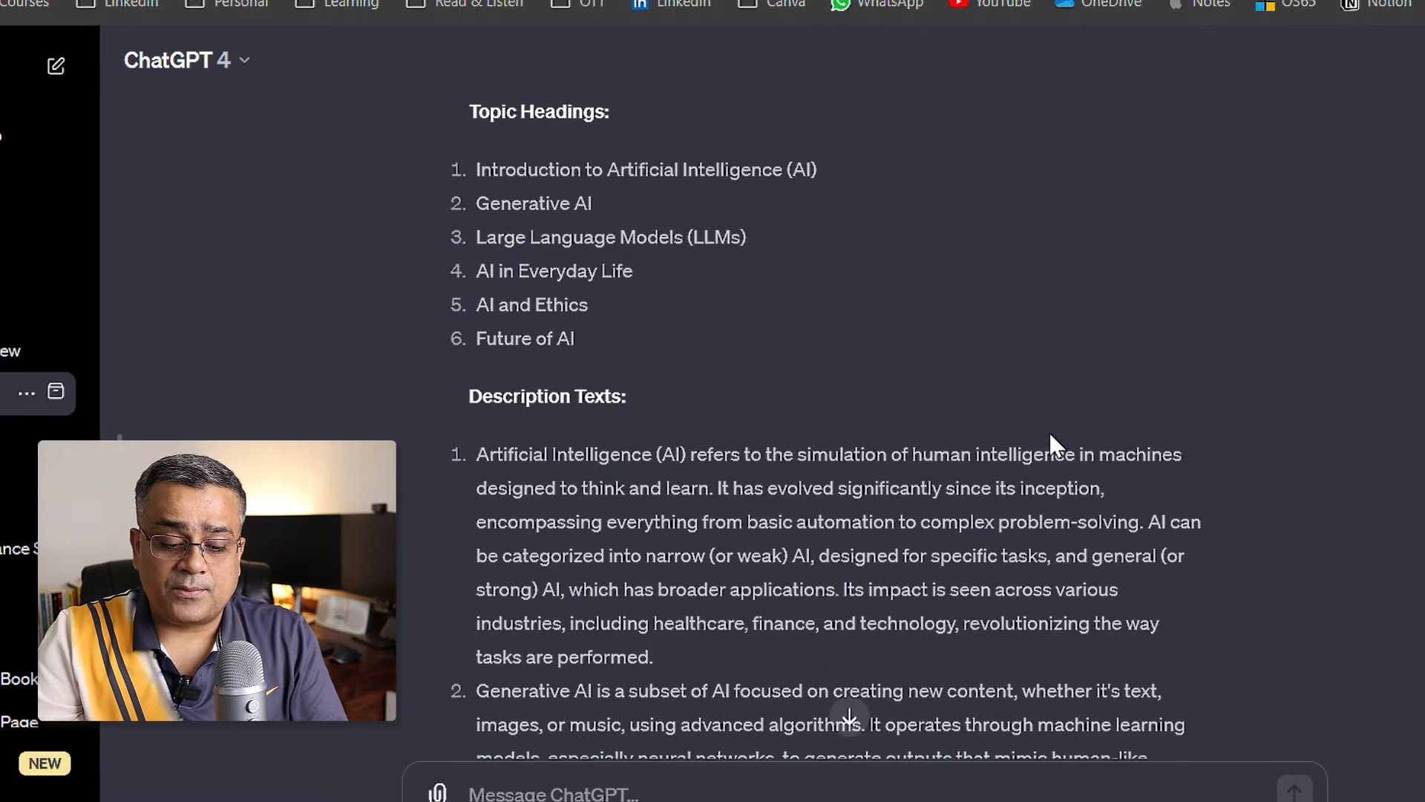
{"action": "scroll", "coordinate": [603, 199], "scroll_direction": "up", "scroll_amount": 2}
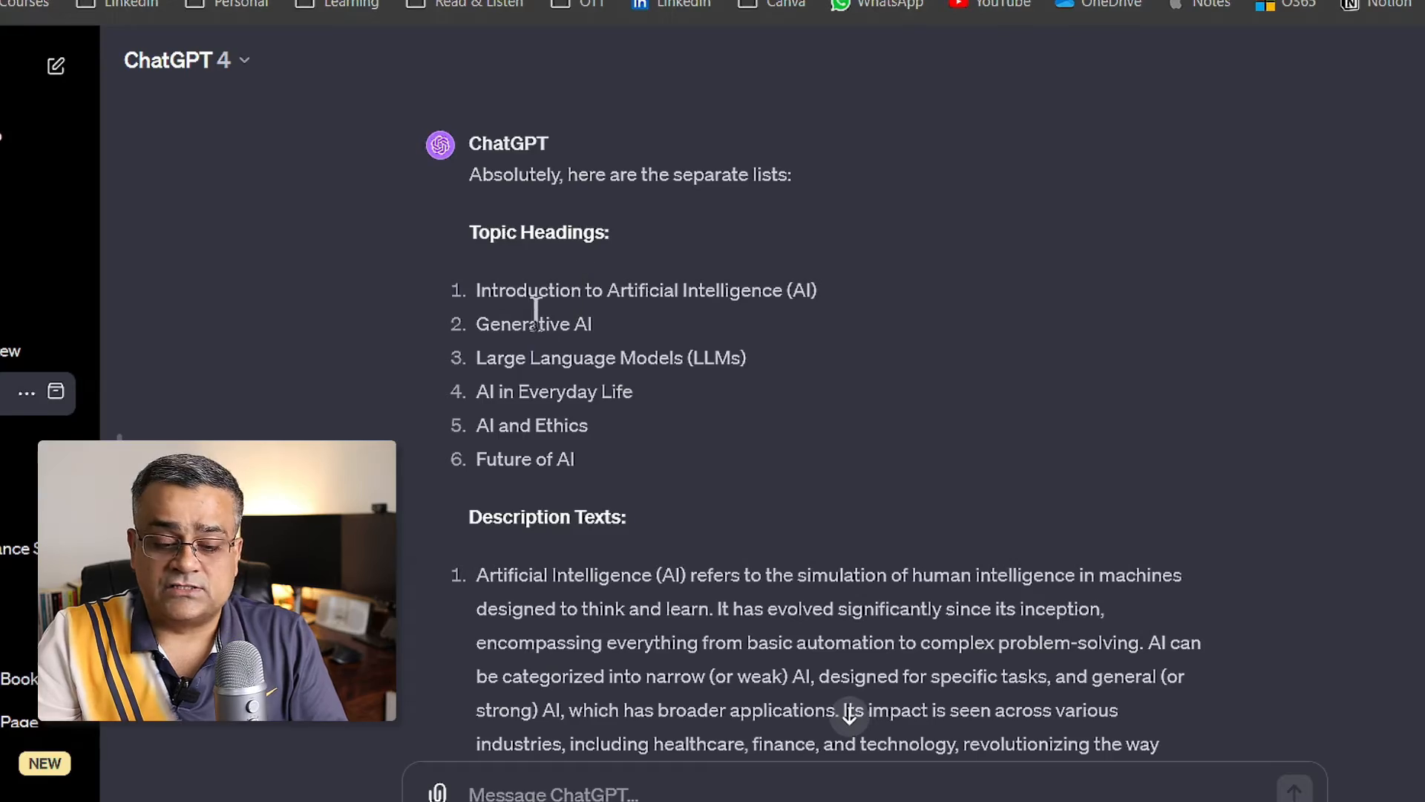
{"action": "scroll", "coordinate": [595, 438], "scroll_direction": "down", "scroll_amount": 2}
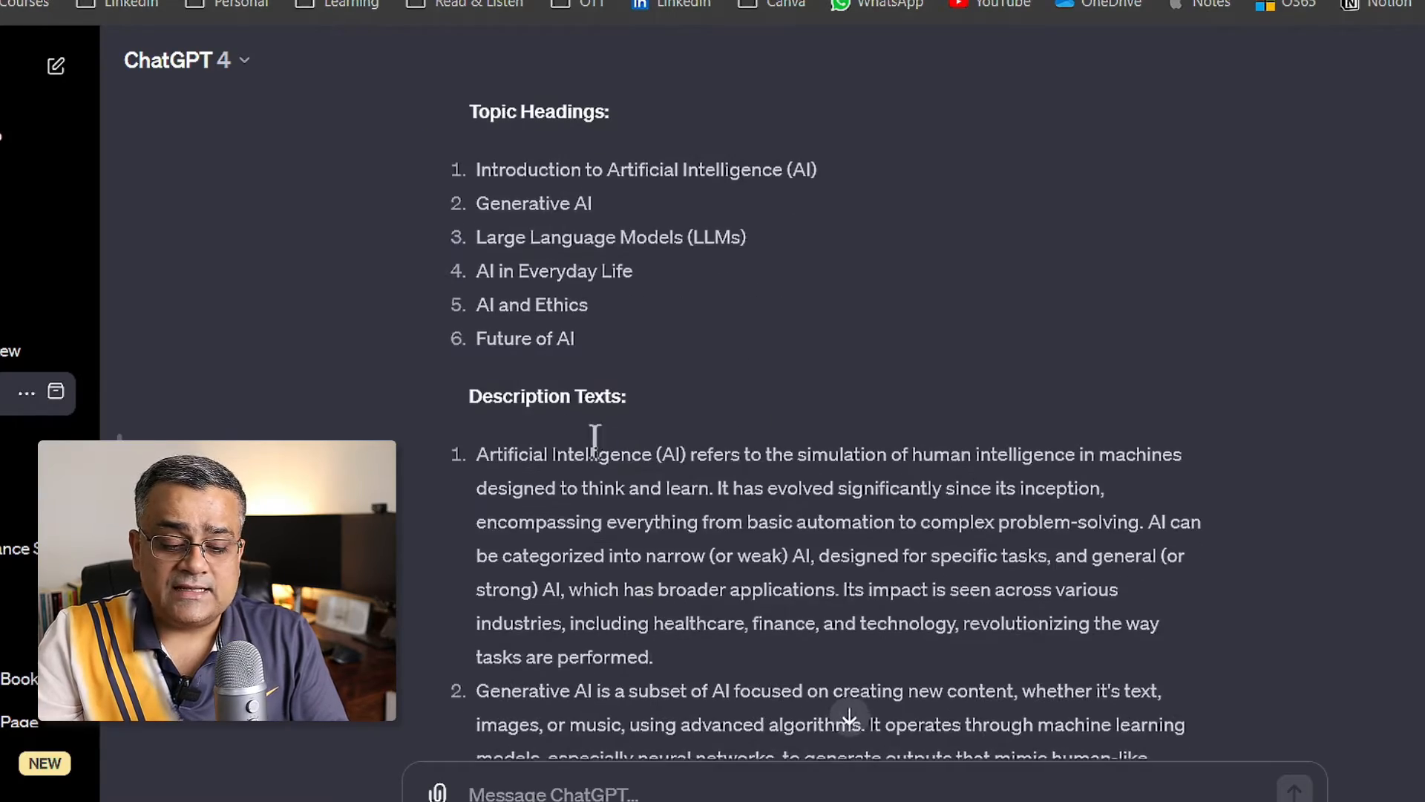
{"action": "scroll", "coordinate": [595, 438], "scroll_direction": "down", "scroll_amount": 14}
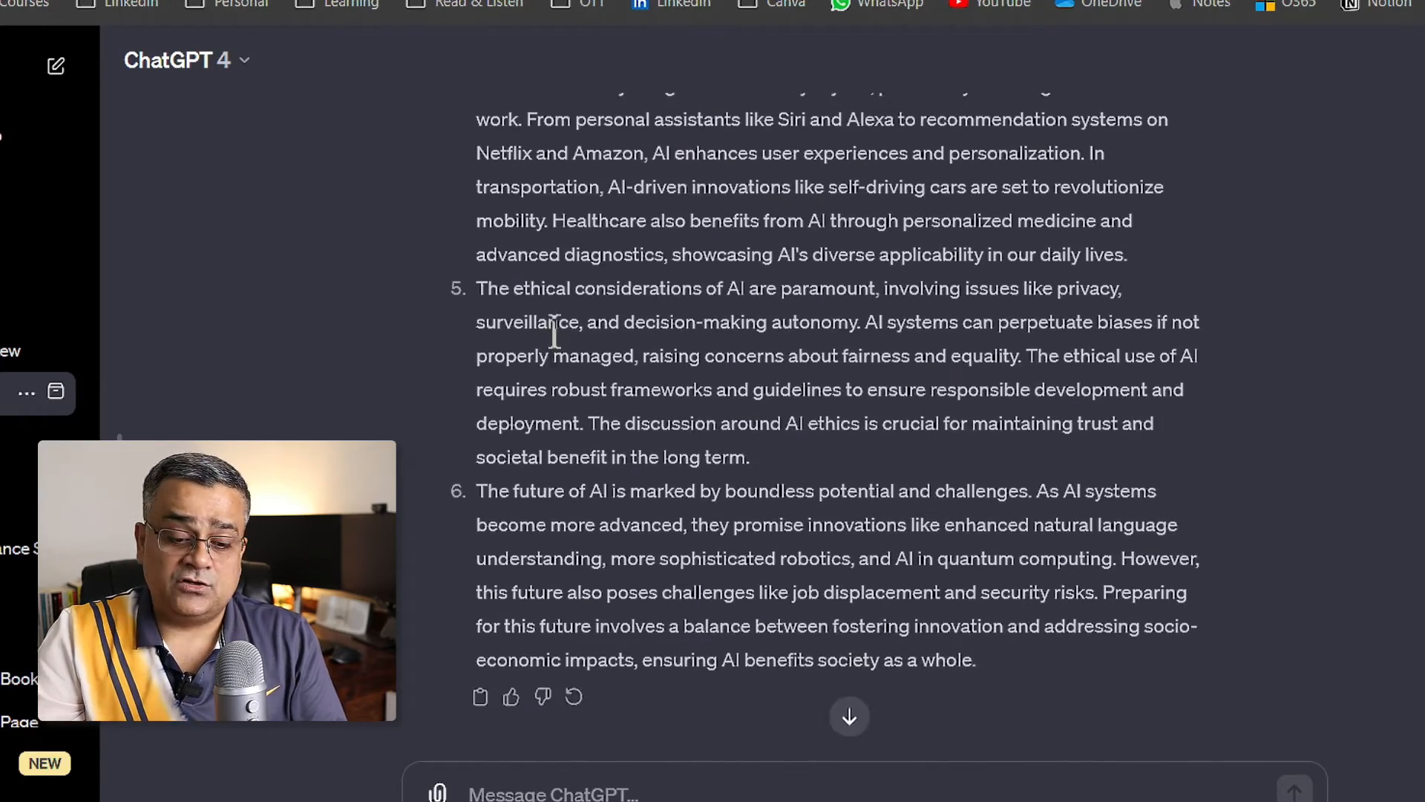
{"action": "scroll", "coordinate": [555, 332], "scroll_direction": "up", "scroll_amount": 17}
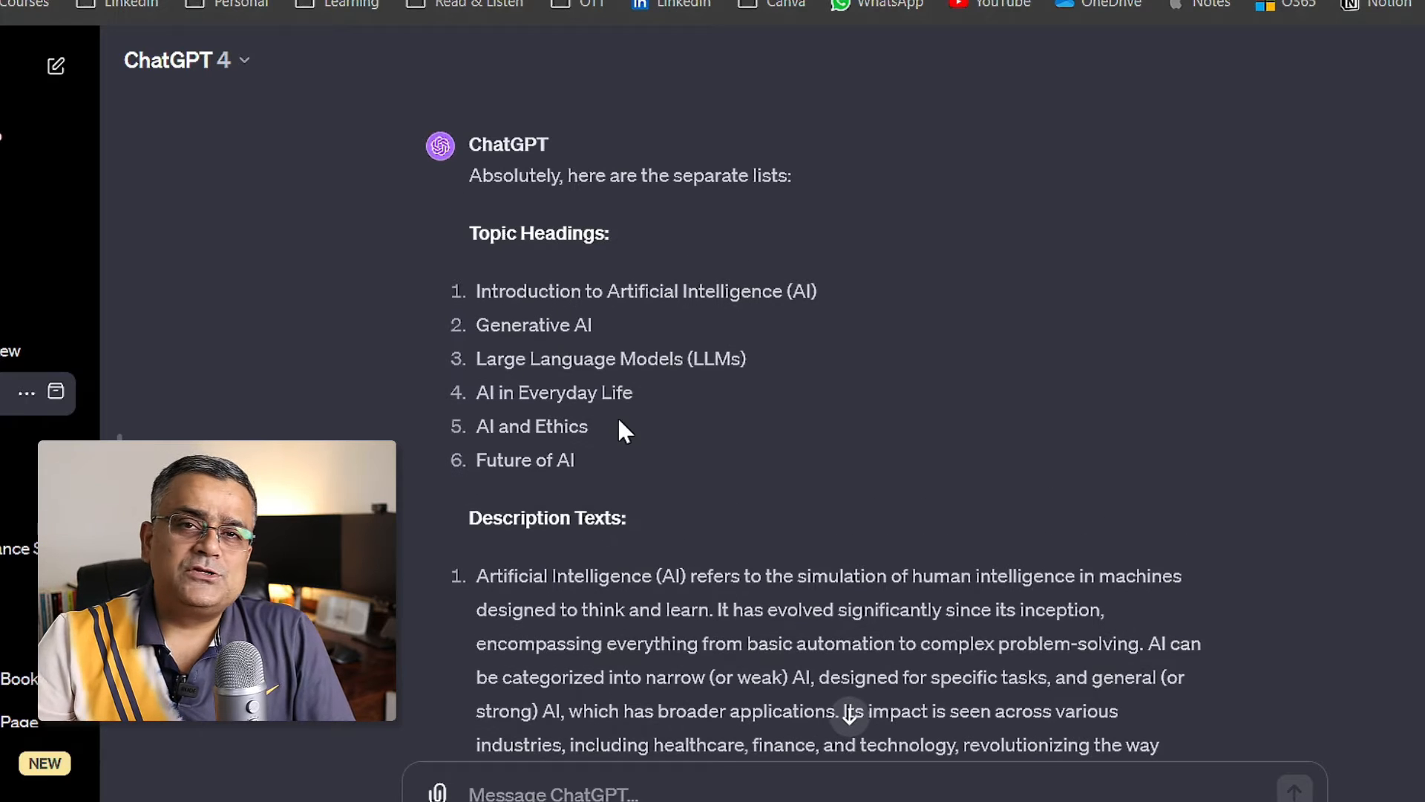
Copy the six topic headings from the last reply, and switch to a new blank workbook in Excel.
{"action": "left_click_drag", "start_coordinate": [591, 458], "coordinate": [468, 293]}
{"action": "key", "text": "ctrl+c"}
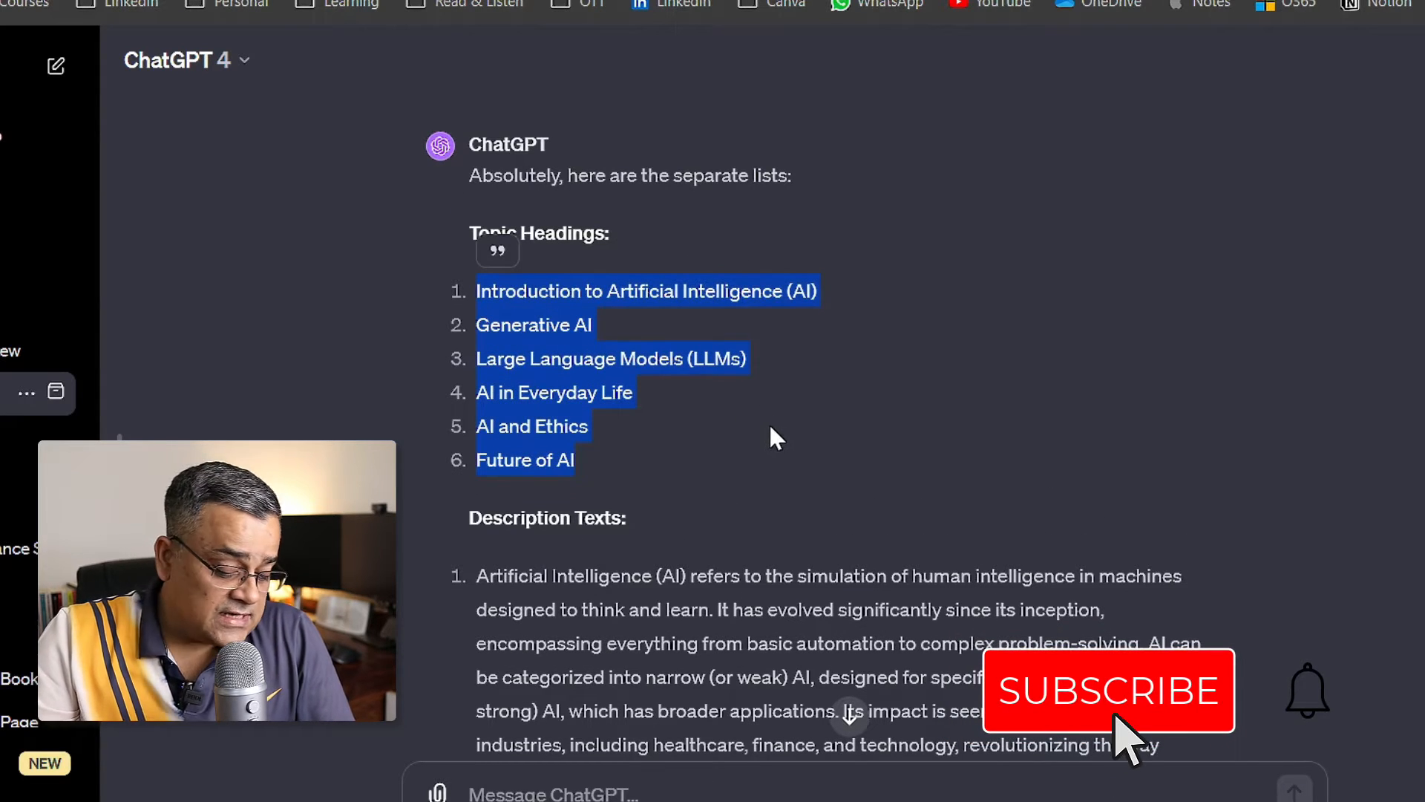
{"action": "key", "text": "super"}
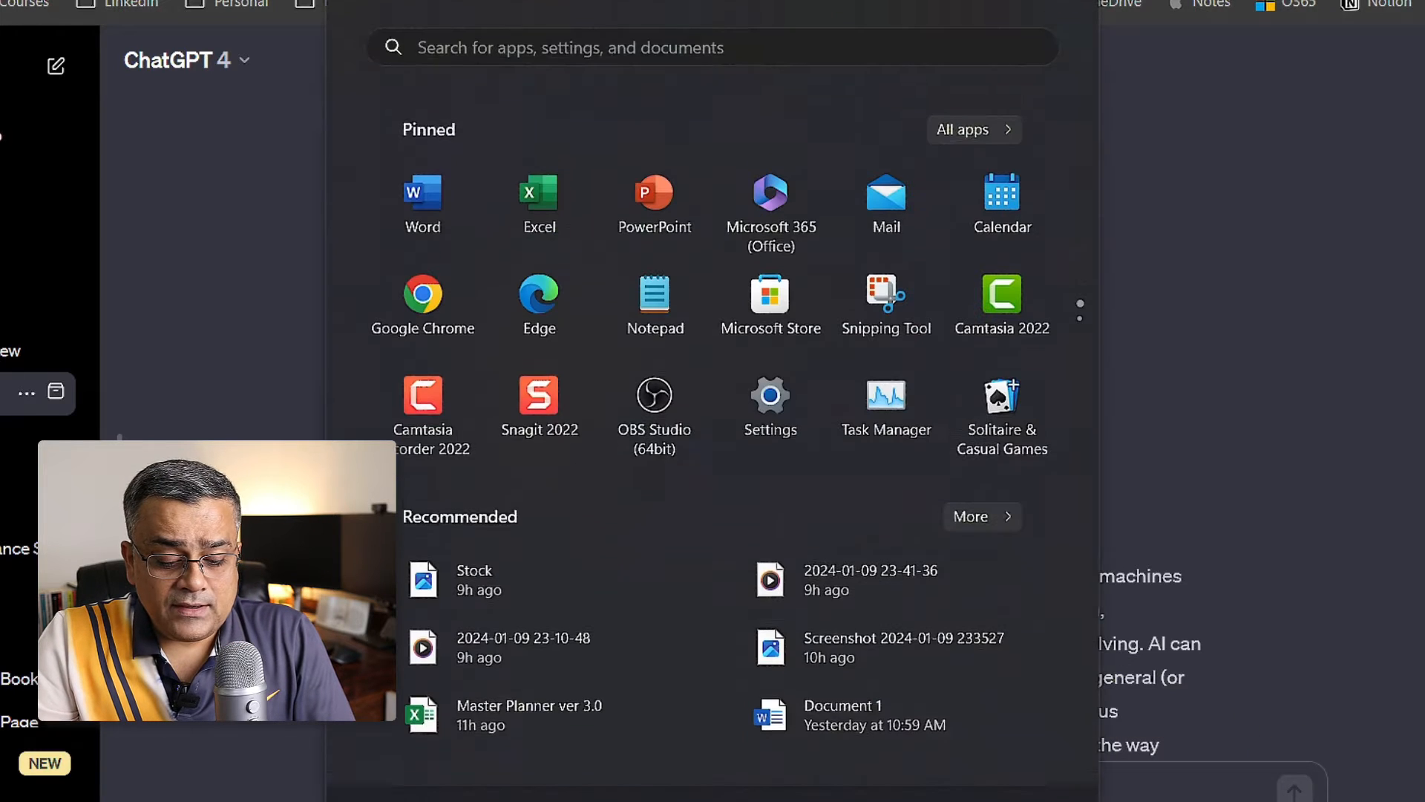
{"action": "left_click", "coordinate": [523, 186]}
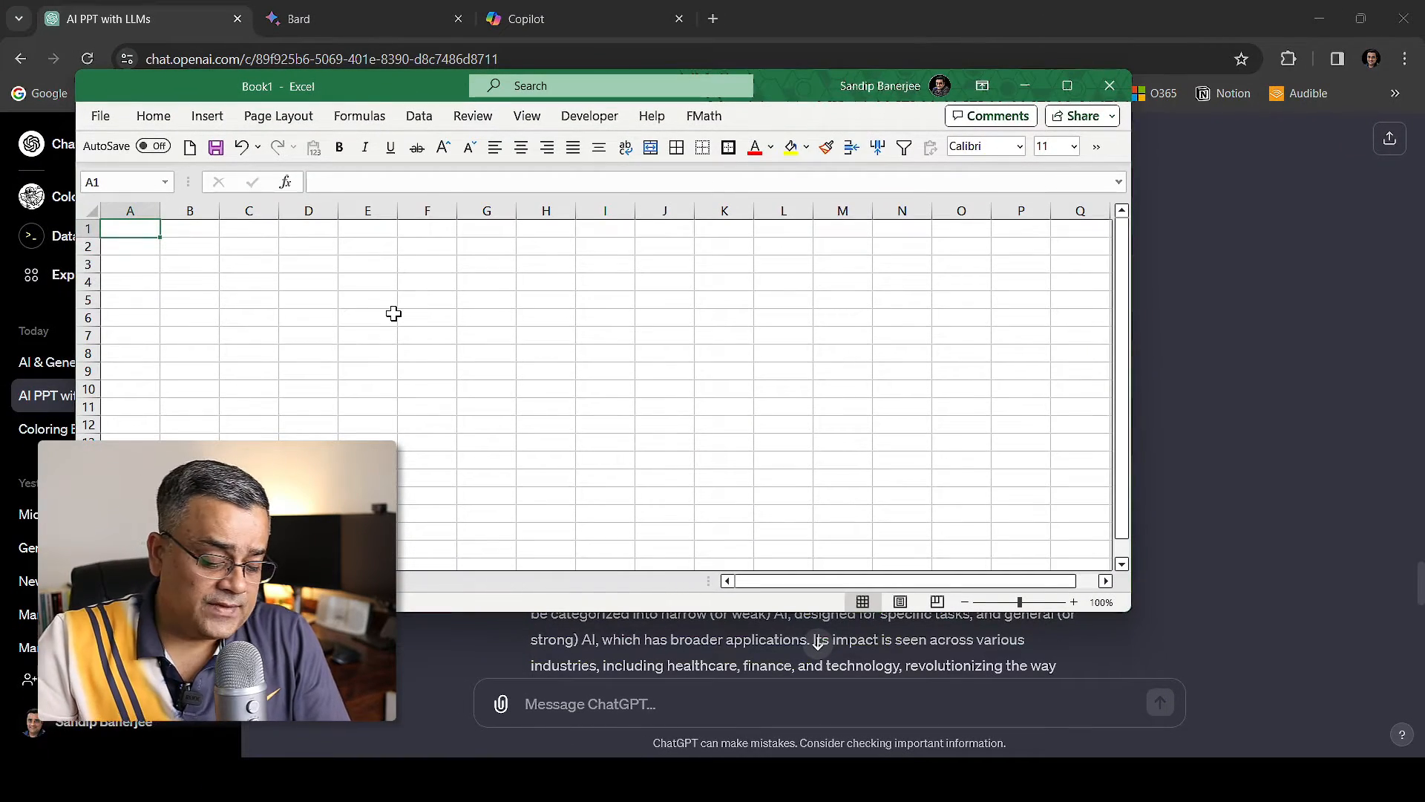
Paste the topic headings into column A starting at A1, matching the destination formatting.
{"action": "key", "text": "ctrl+v"}
{"action": "left_click", "coordinate": [190, 345]}
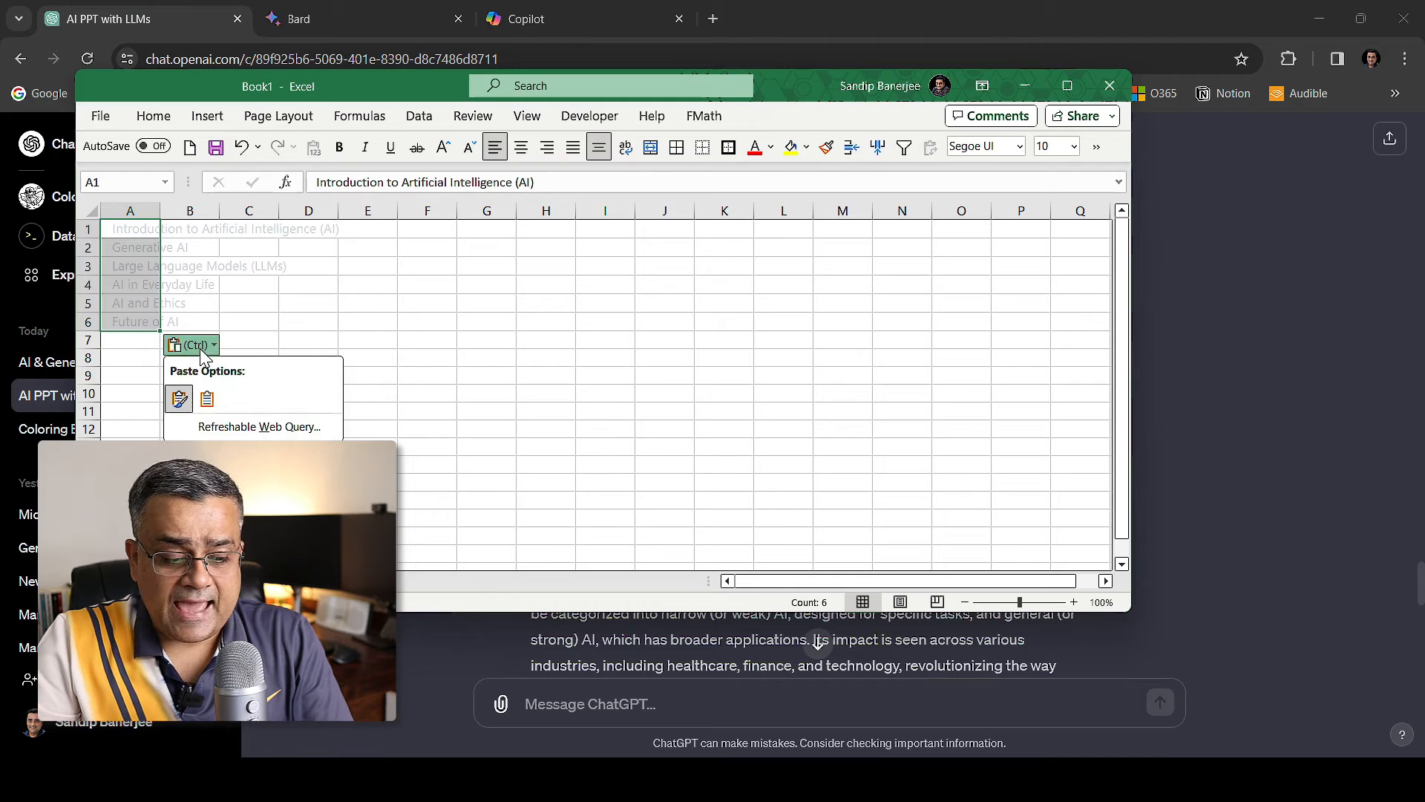
{"action": "left_click", "coordinate": [207, 400]}
{"action": "left_click", "coordinate": [208, 403]}
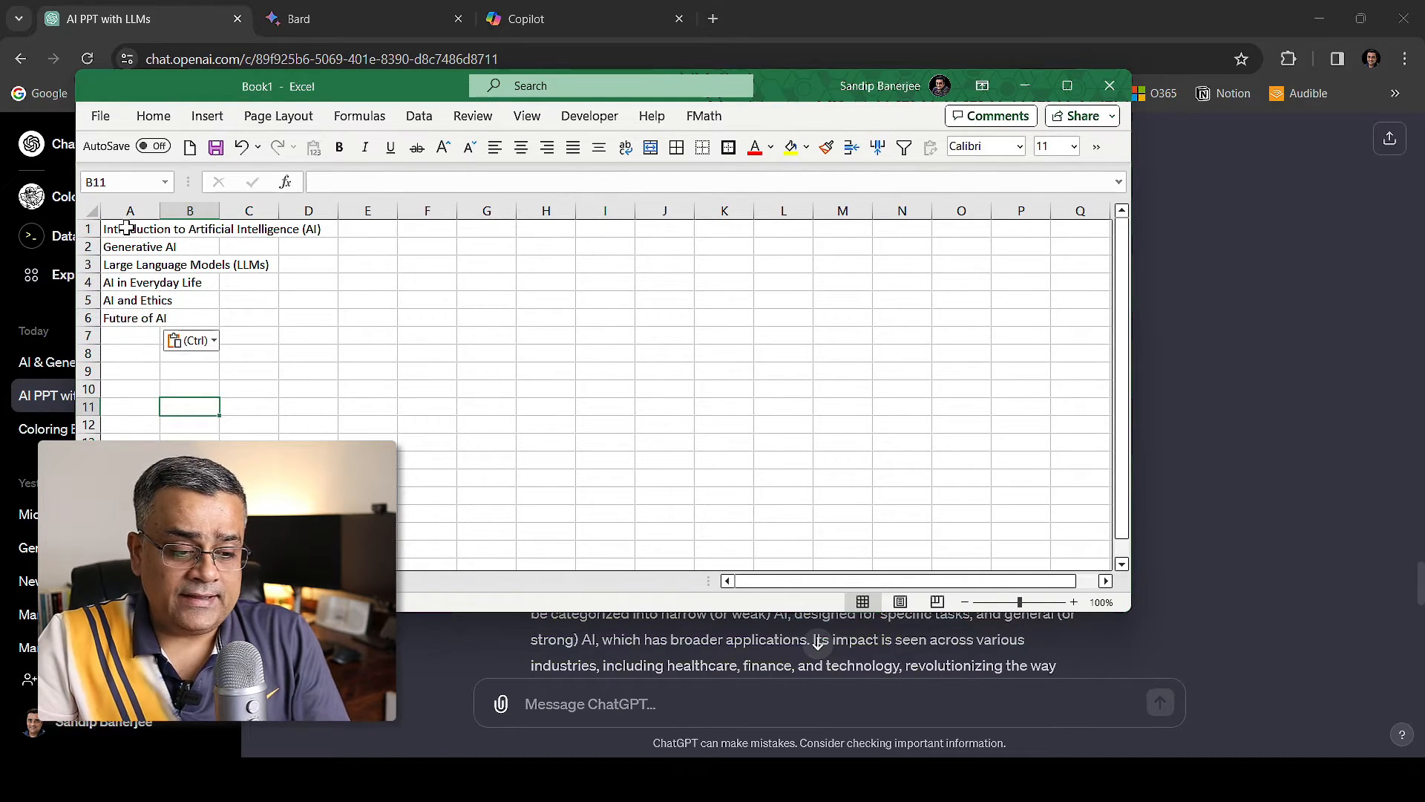
Save the headings workbook as "Heading Text" in CSV UTF-8 (Comma delimited) format in the YouTube Recording folder, and close it.
{"action": "left_click", "coordinate": [100, 116]}
{"action": "left_click", "coordinate": [142, 402]}
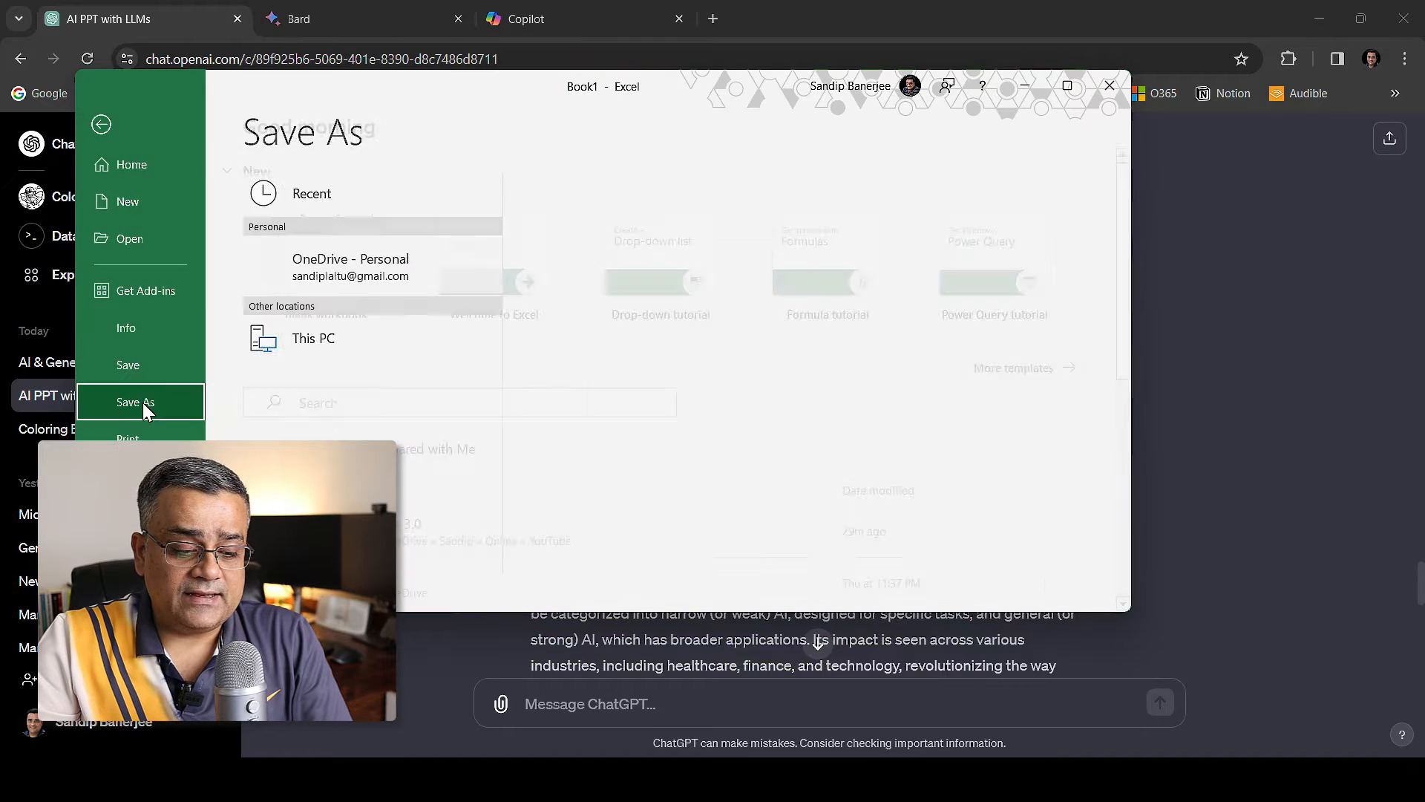
{"action": "type", "text": "Heading Text"}
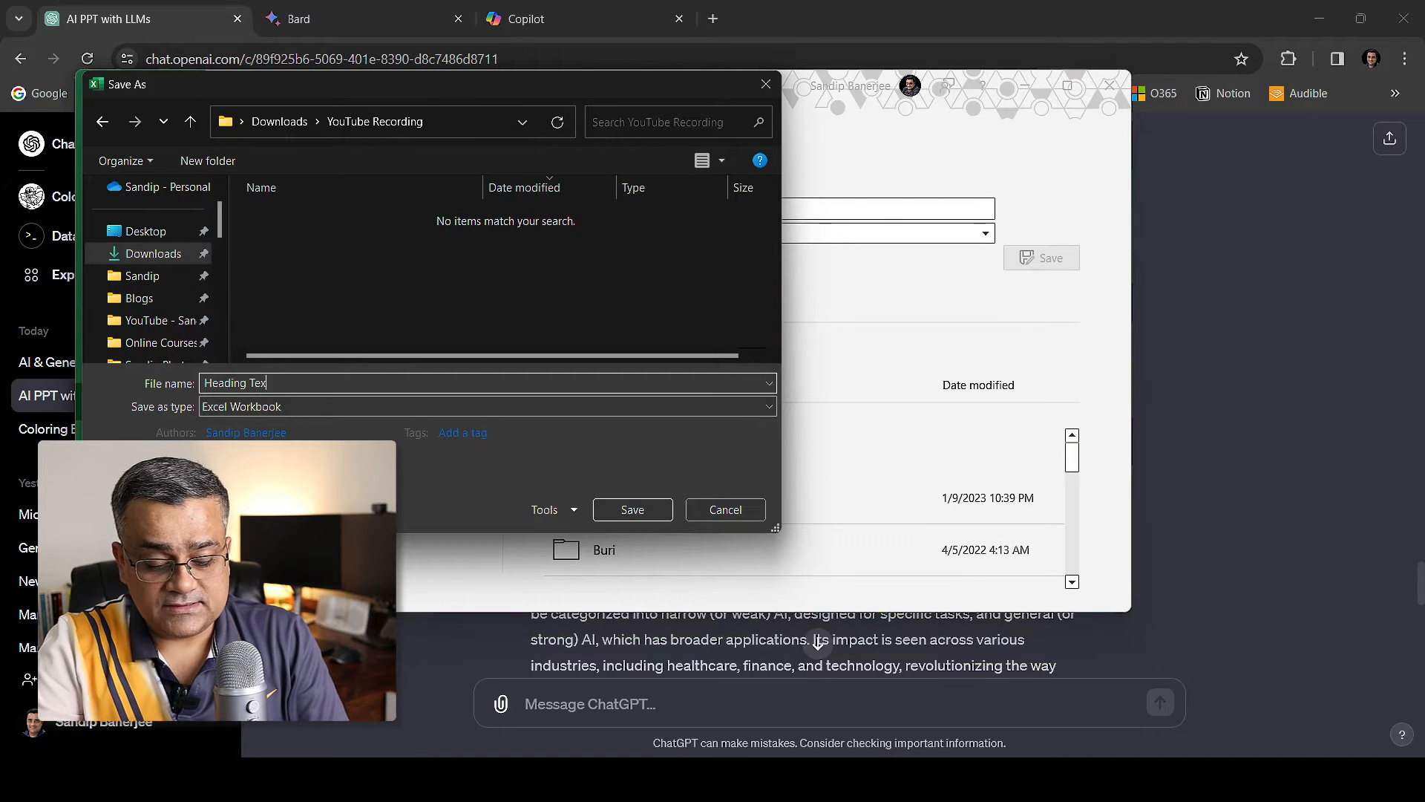
{"action": "left_click", "coordinate": [245, 406]}
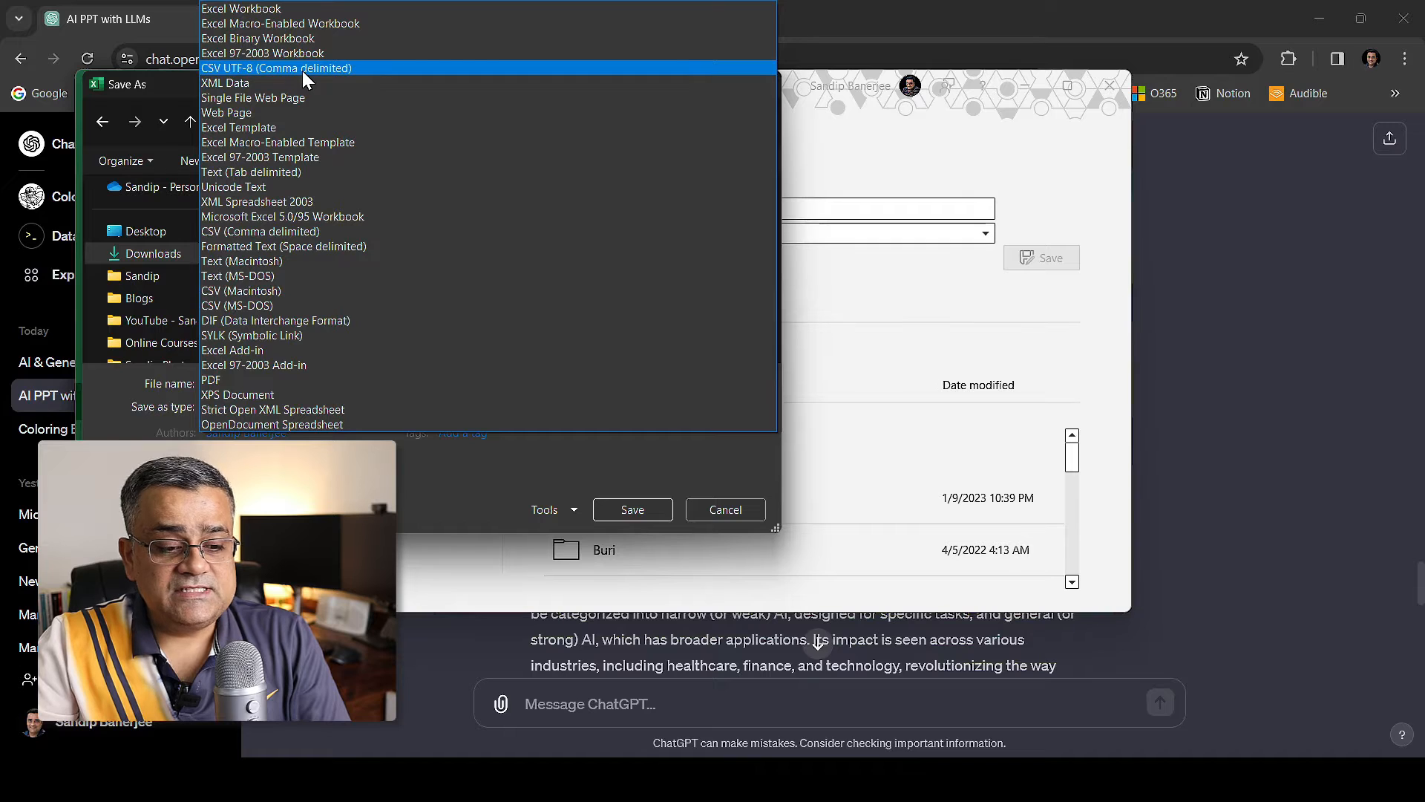
{"action": "left_click", "coordinate": [302, 70]}
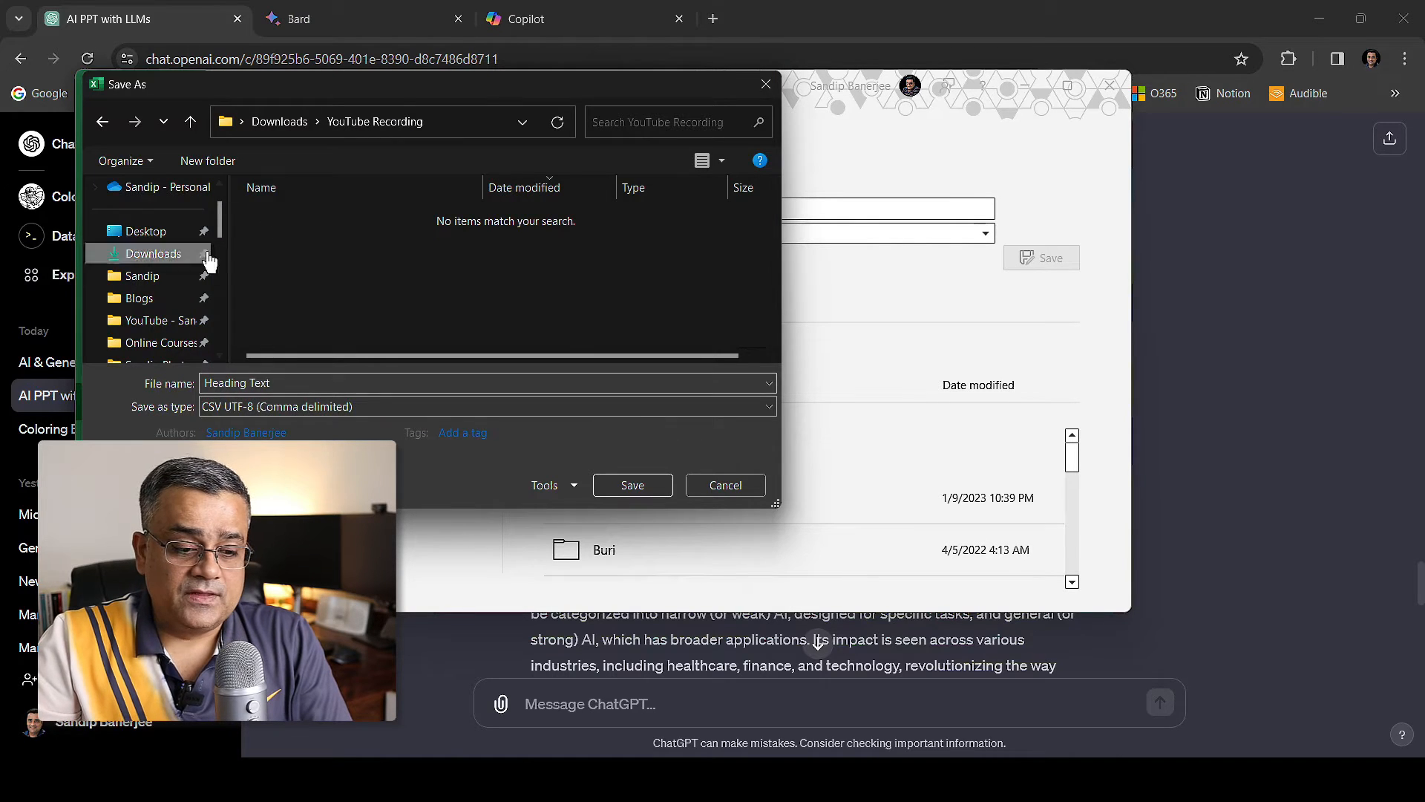
{"action": "left_click", "coordinate": [633, 485]}
{"action": "left_click", "coordinate": [1110, 85]}
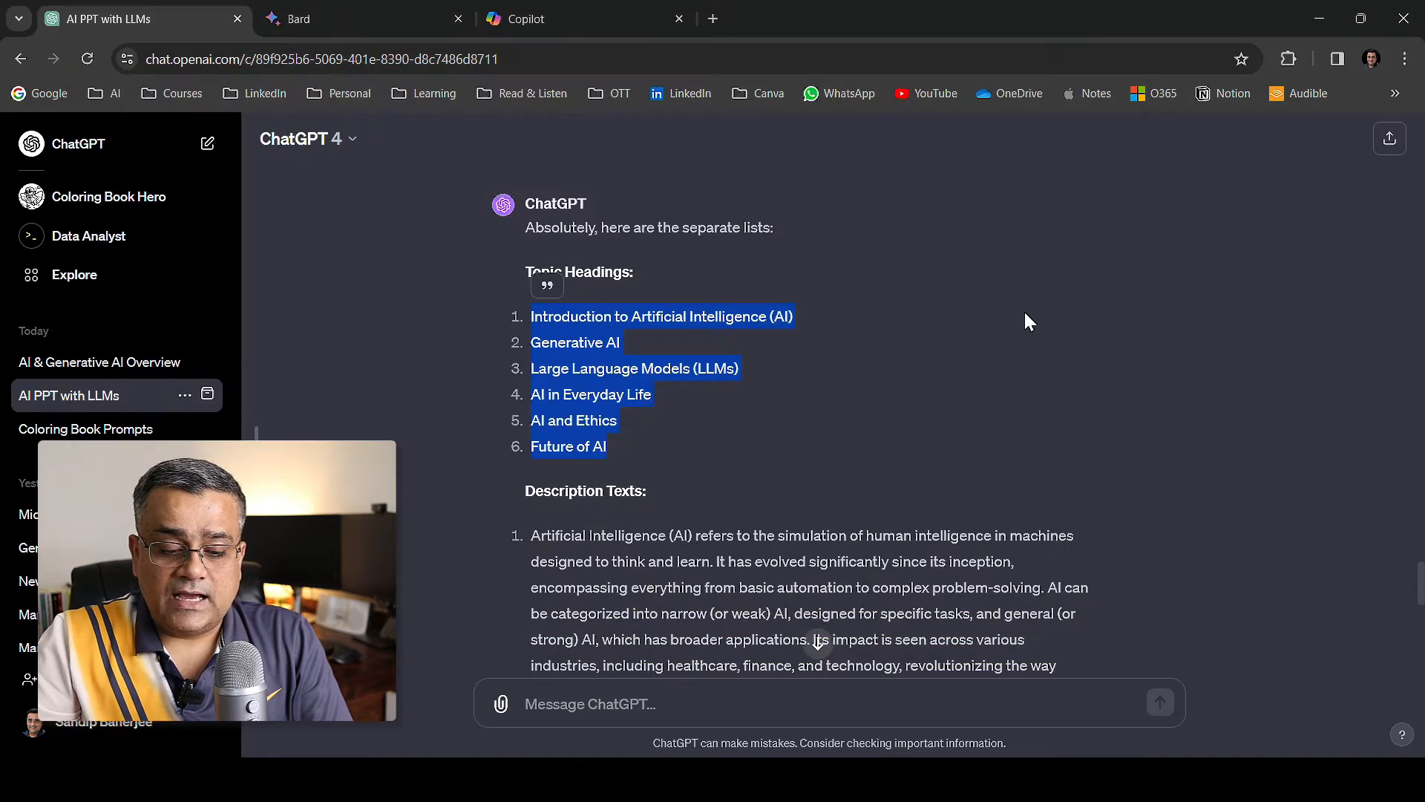
Copy the six description texts from the last ChatGPT reply into column A of a new blank Excel workbook, starting at A1.
{"action": "scroll", "coordinate": [817, 357], "scroll_direction": "down", "scroll_amount": 1}
{"action": "left_click_drag", "start_coordinate": [536, 440], "coordinate": [931, 611]}
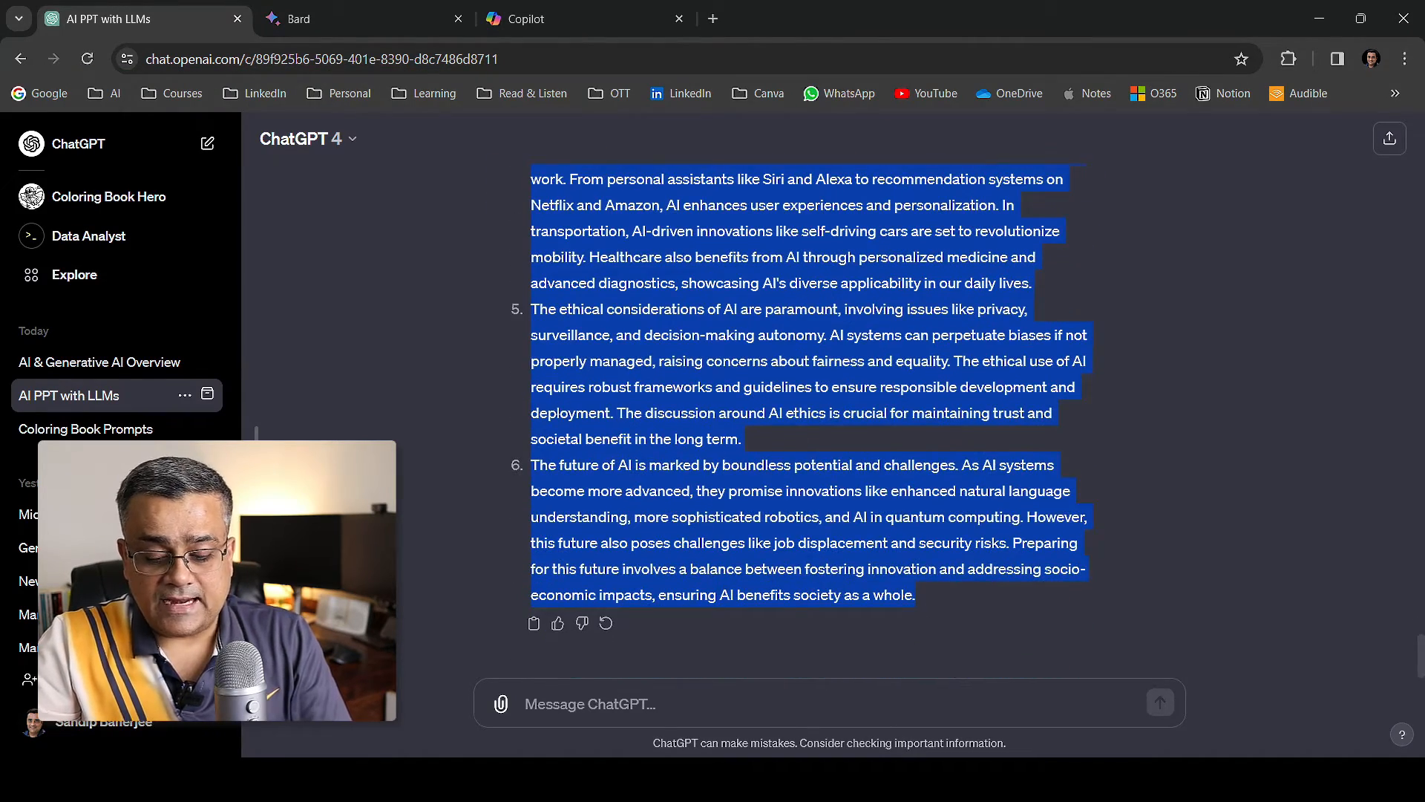
{"action": "key", "text": "super"}
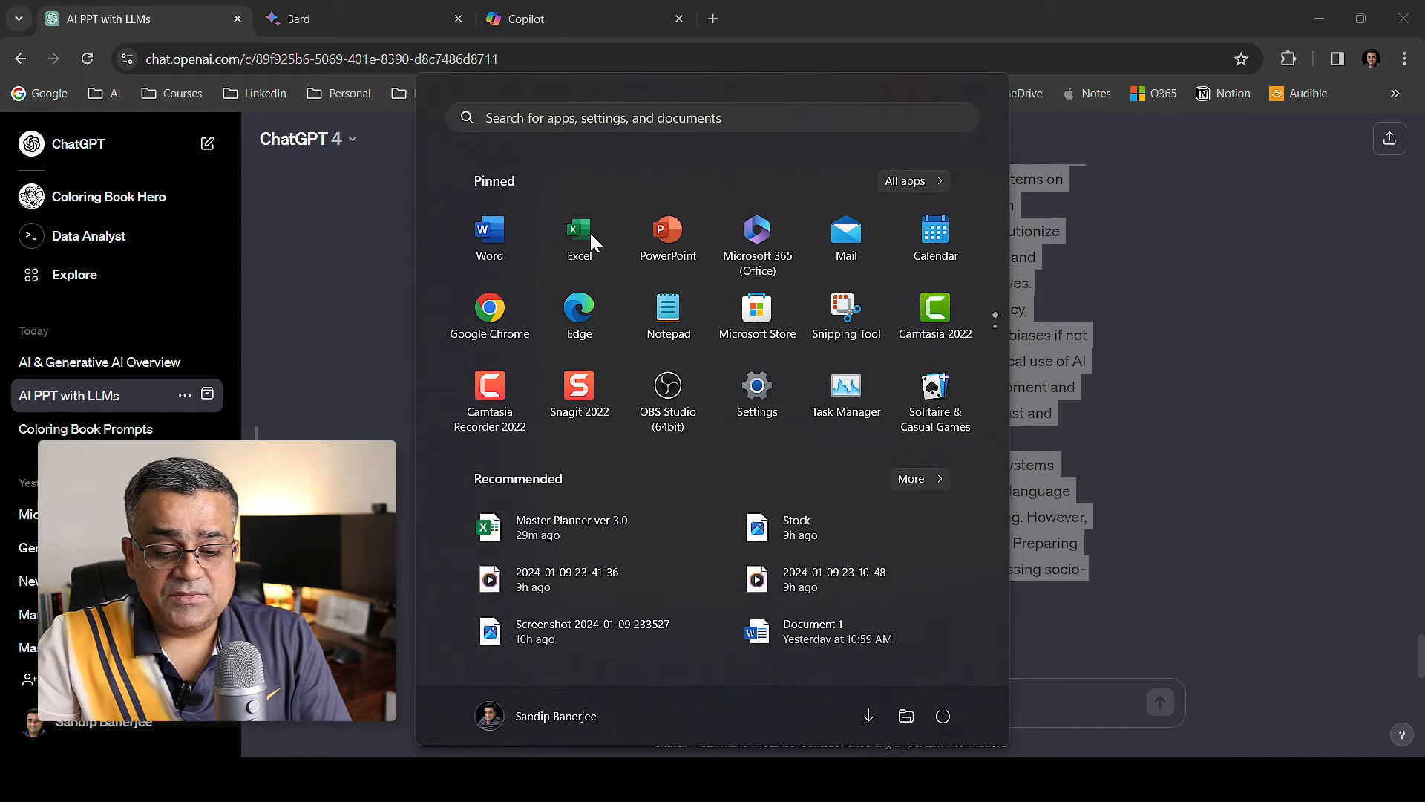
{"action": "left_click", "coordinate": [590, 233]}
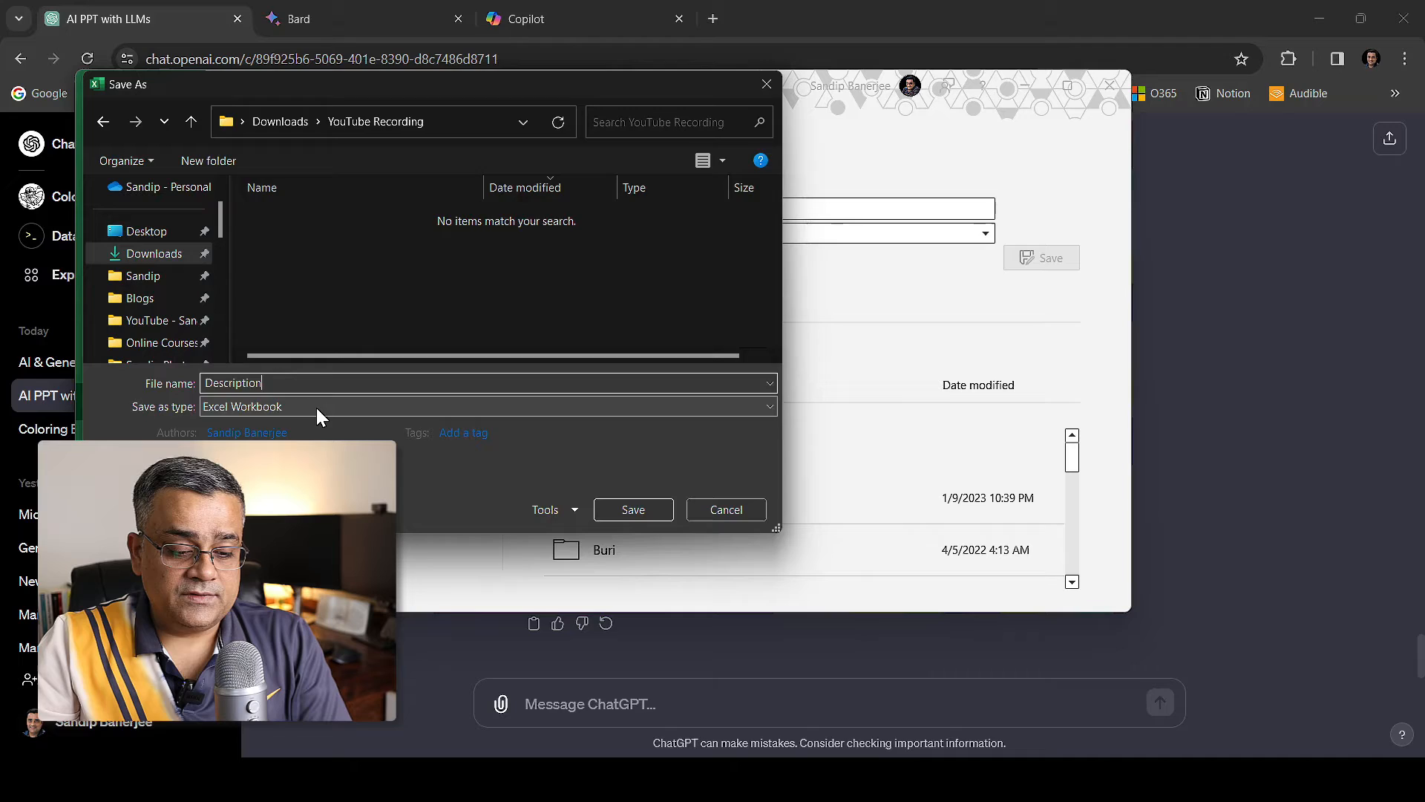
Save the descriptions workbook as "Description" in CSV UTF-8 (Comma delimited) format, close it, and return to the ChatGPT conversation.
{"action": "left_click", "coordinate": [316, 407]}
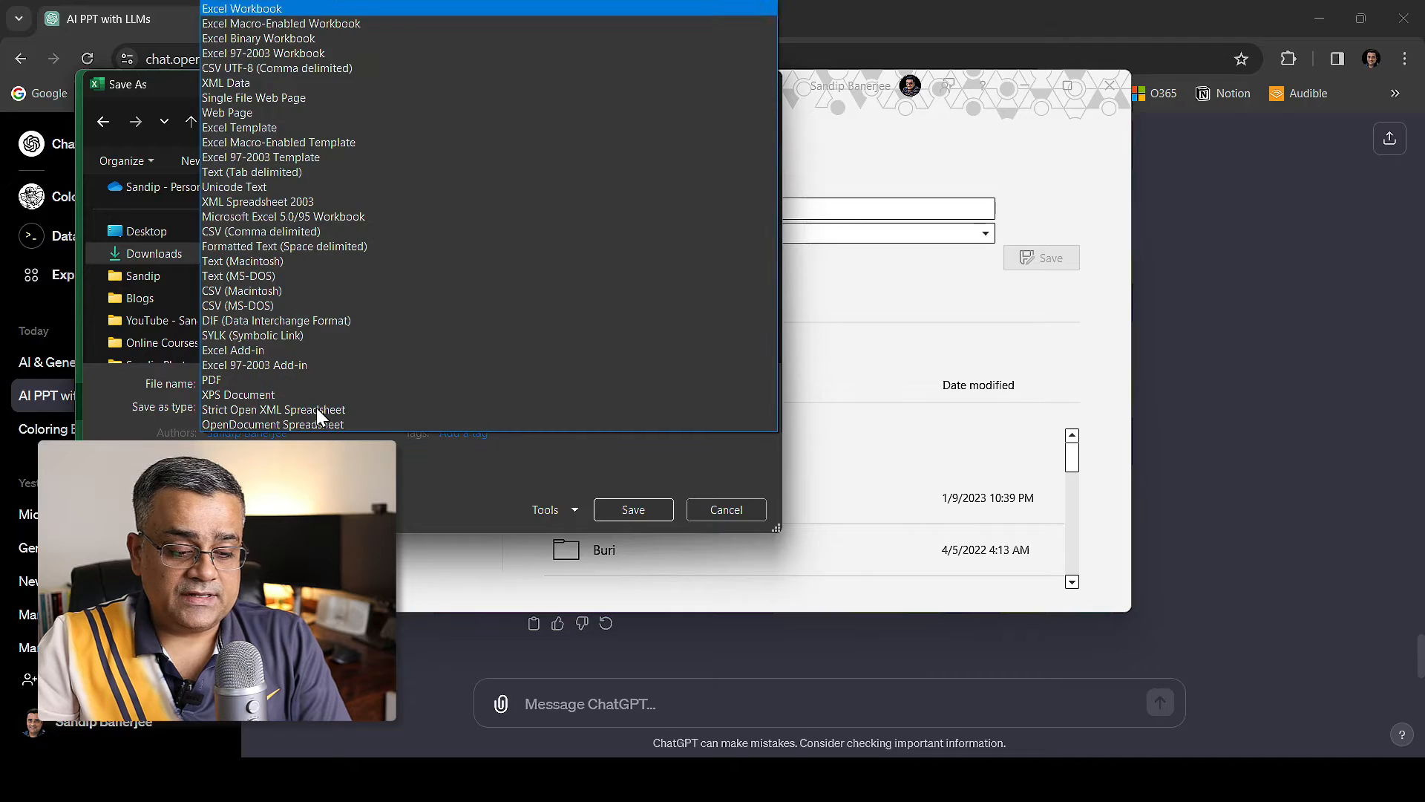
{"action": "left_click", "coordinate": [267, 68]}
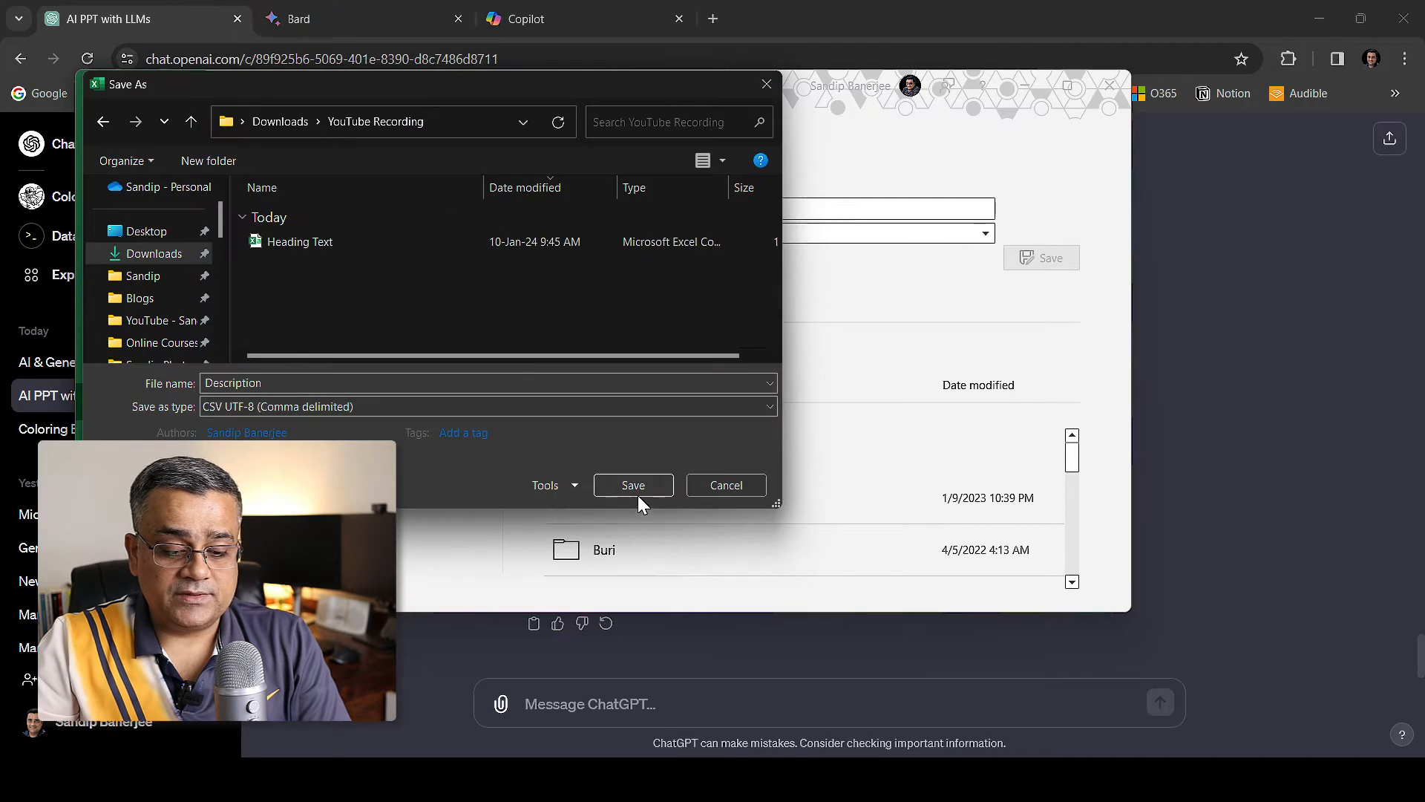
{"action": "left_click", "coordinate": [639, 490]}
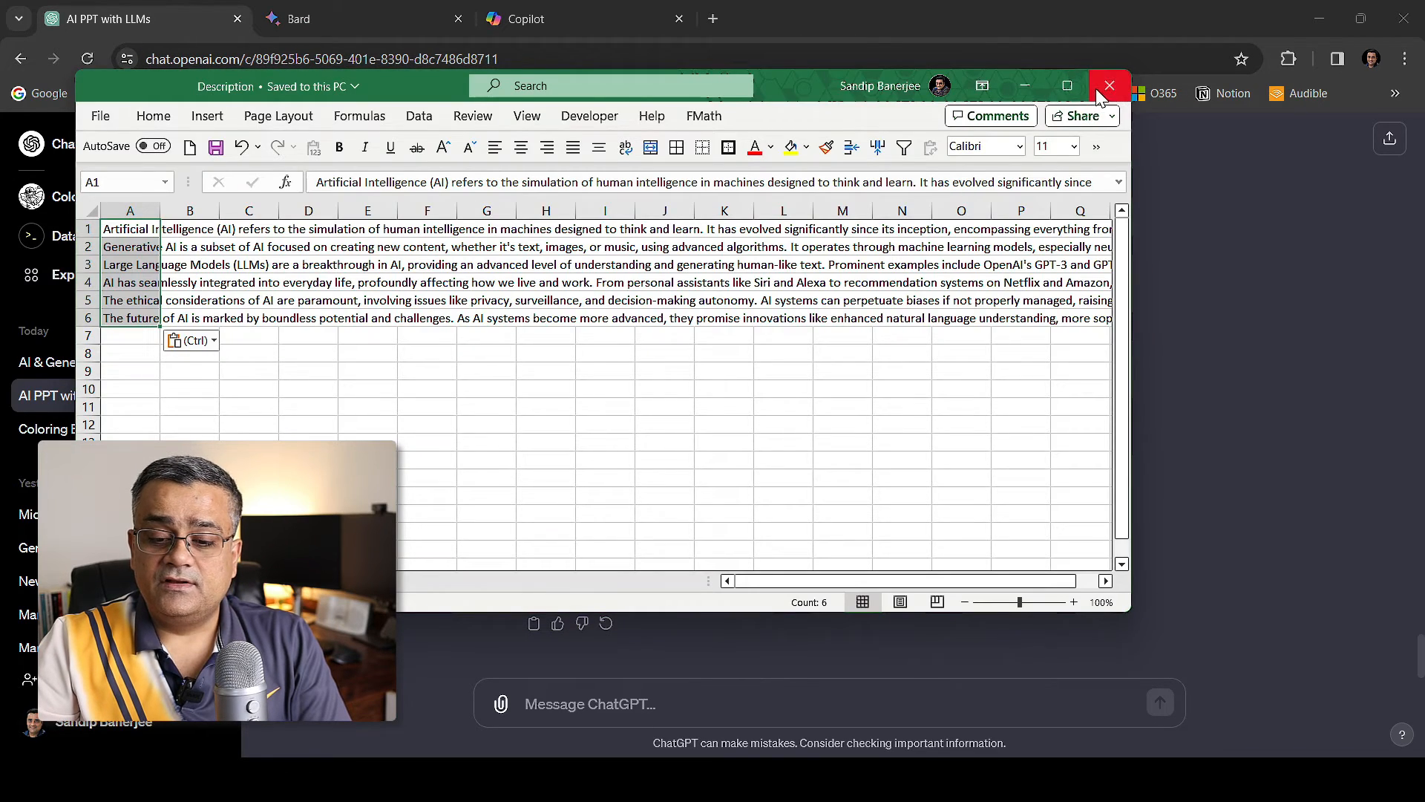
{"action": "left_click", "coordinate": [1108, 86]}
{"action": "left_click", "coordinate": [1031, 344]}
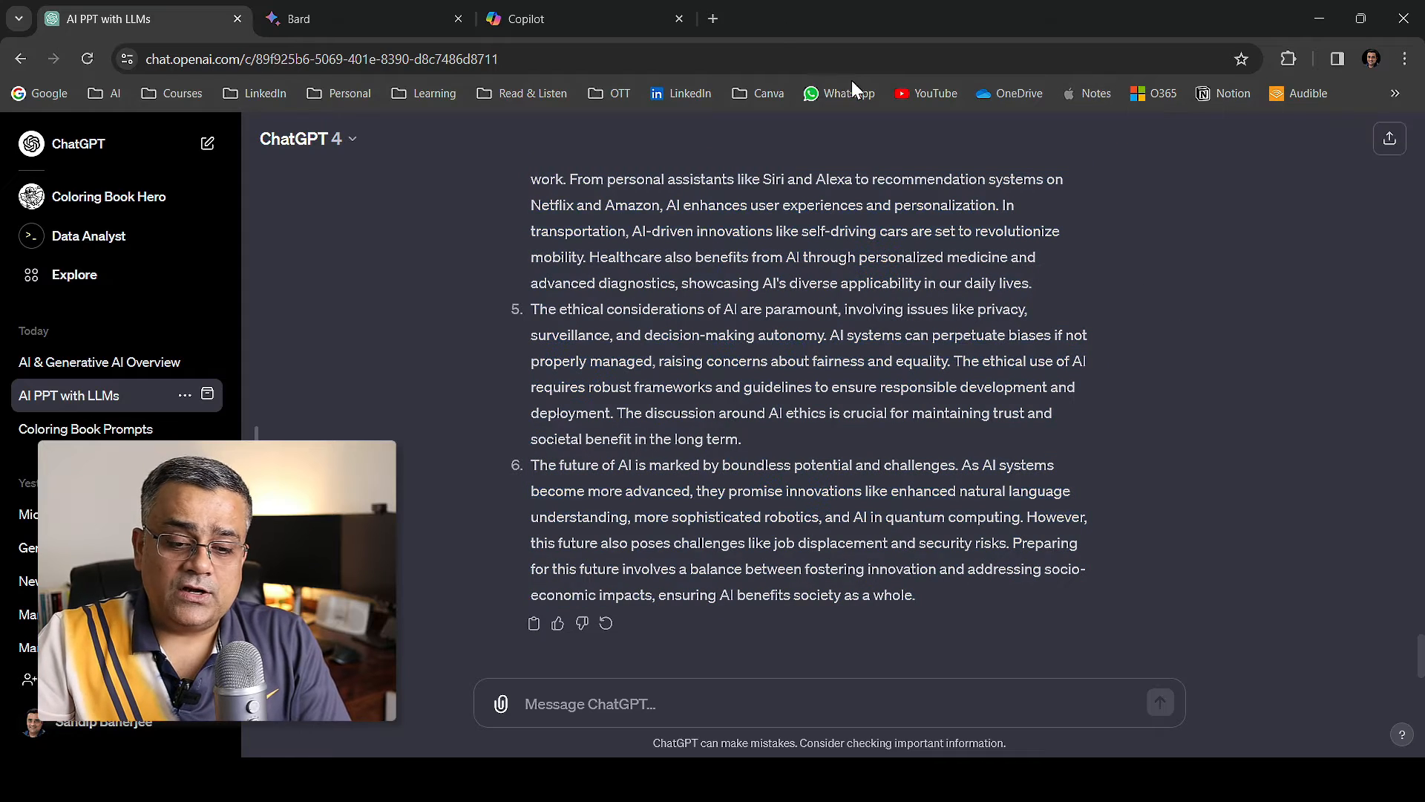
Open canva.com in a new browser tab and search its templates for "presentation template for ai".
{"action": "left_click", "coordinate": [713, 18]}
{"action": "type", "text": "canva.com"}
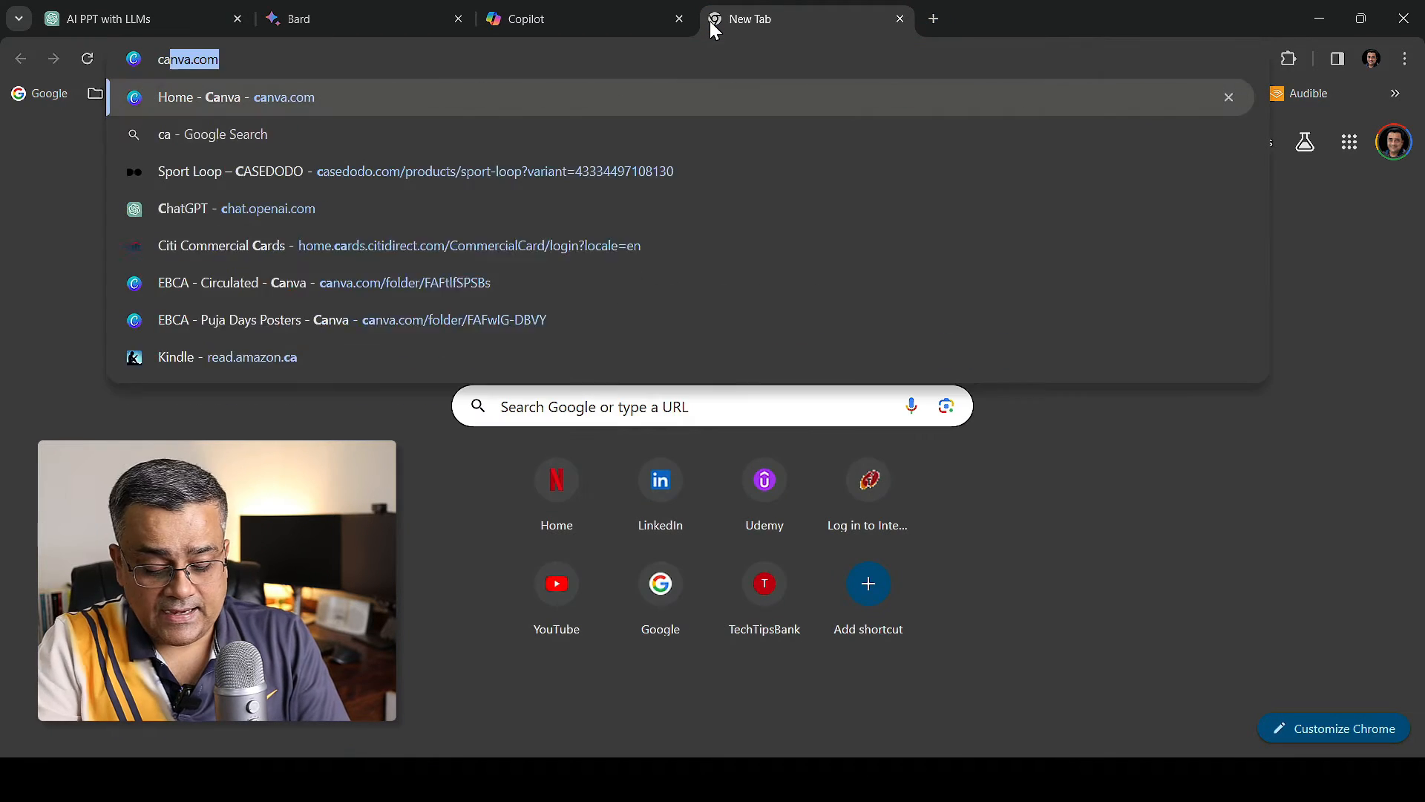
{"action": "key", "text": "Return"}
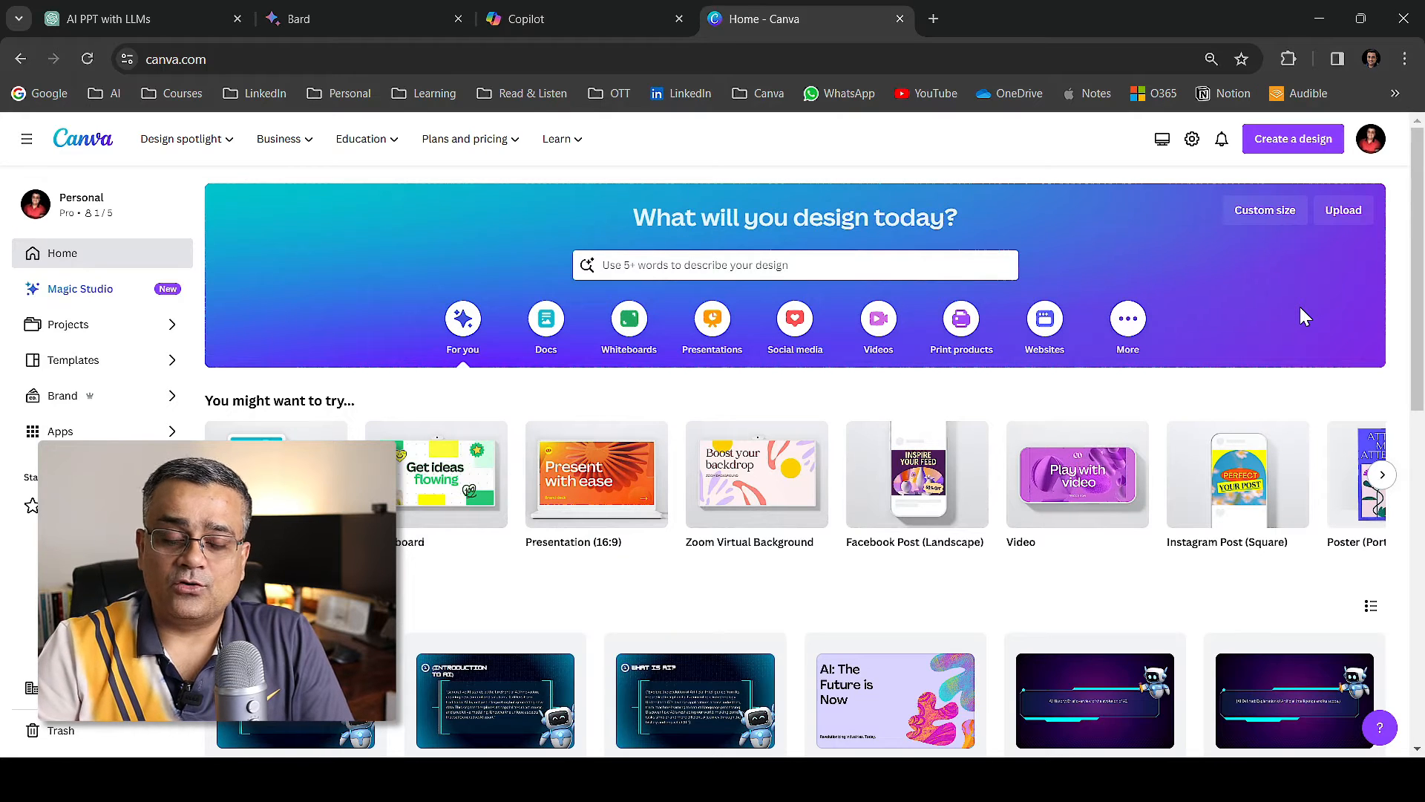
{"action": "left_click", "coordinate": [689, 268]}
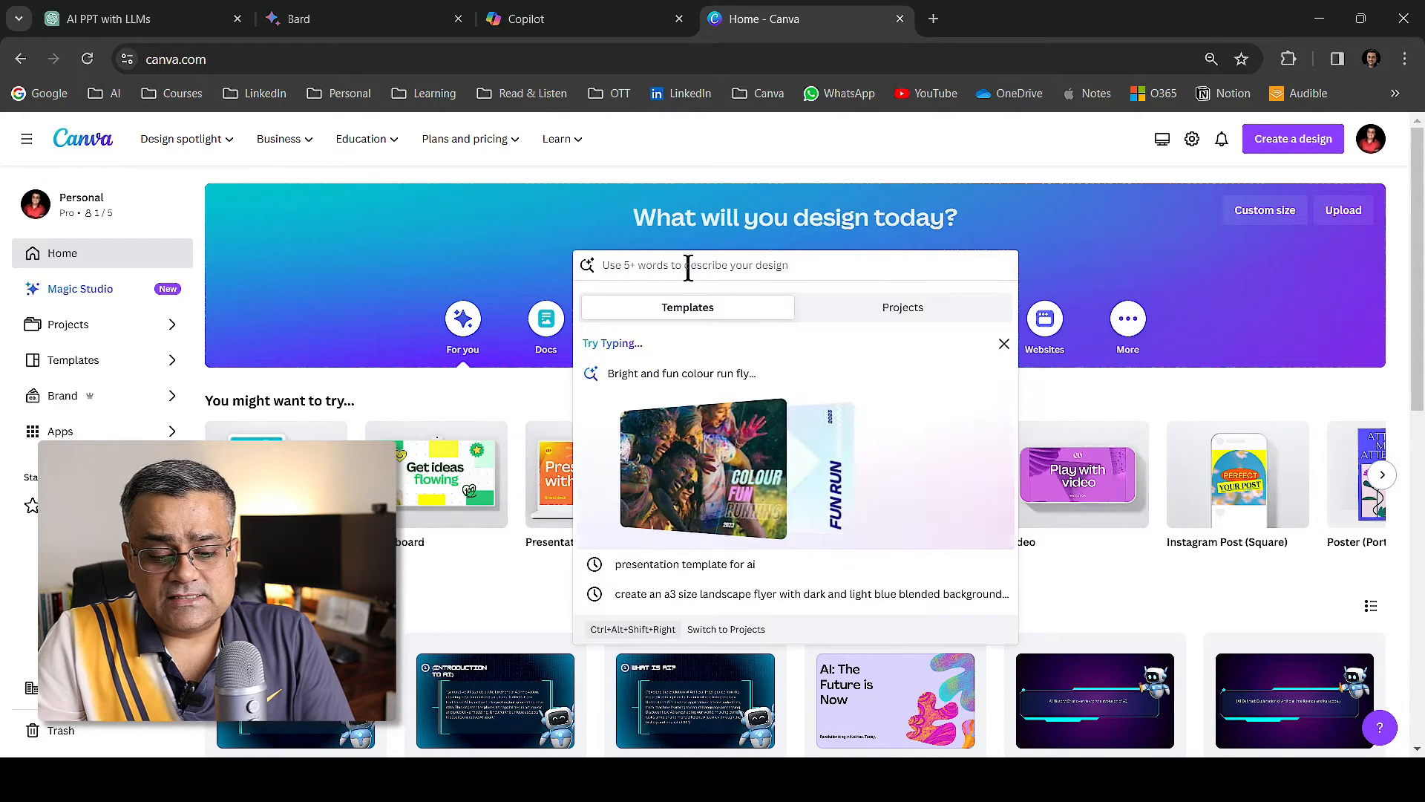
{"action": "left_click", "coordinate": [696, 577]}
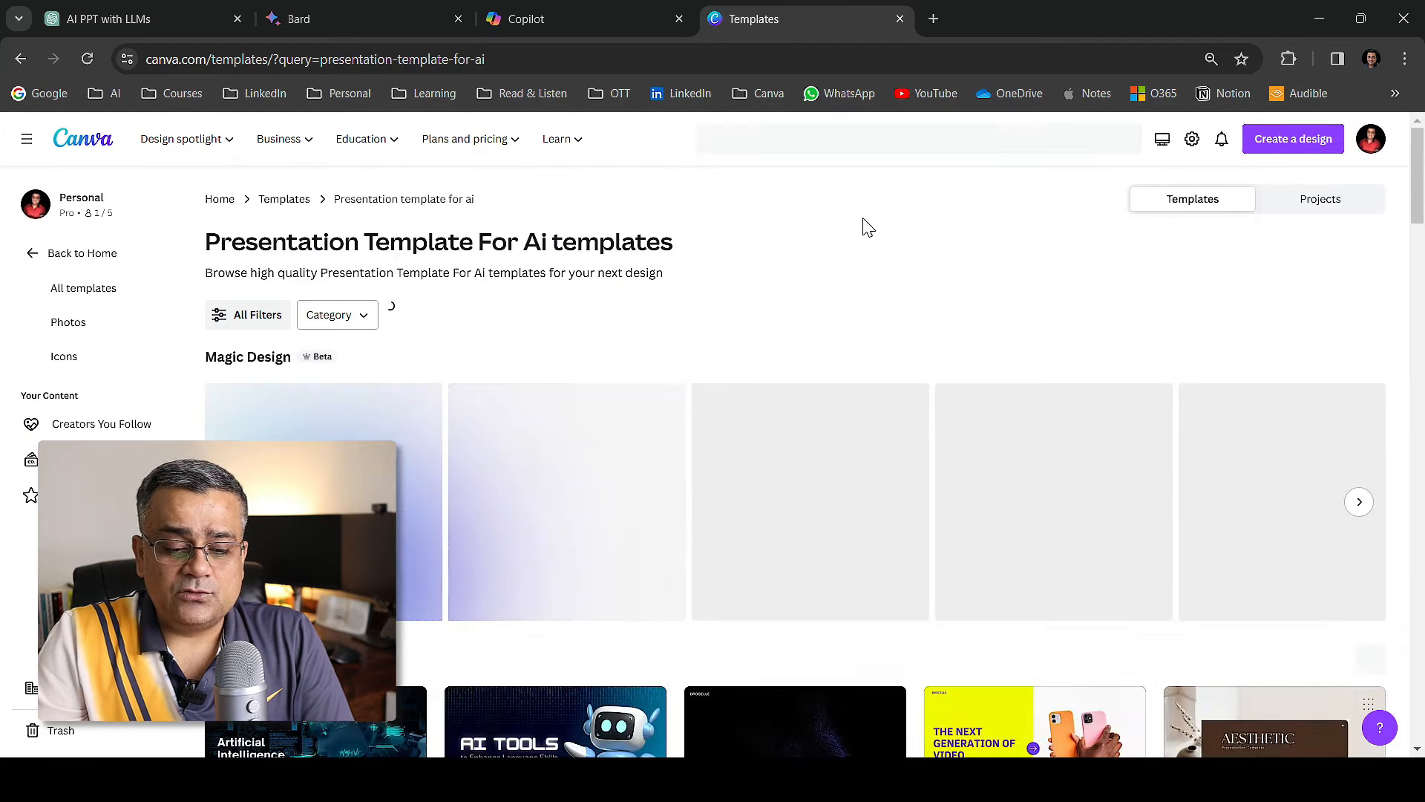
Preview the "What is AI?" page of the blue AI Tools robot presentation template, and open the template for customizing.
{"action": "scroll", "coordinate": [798, 282], "scroll_direction": "down", "scroll_amount": 3}
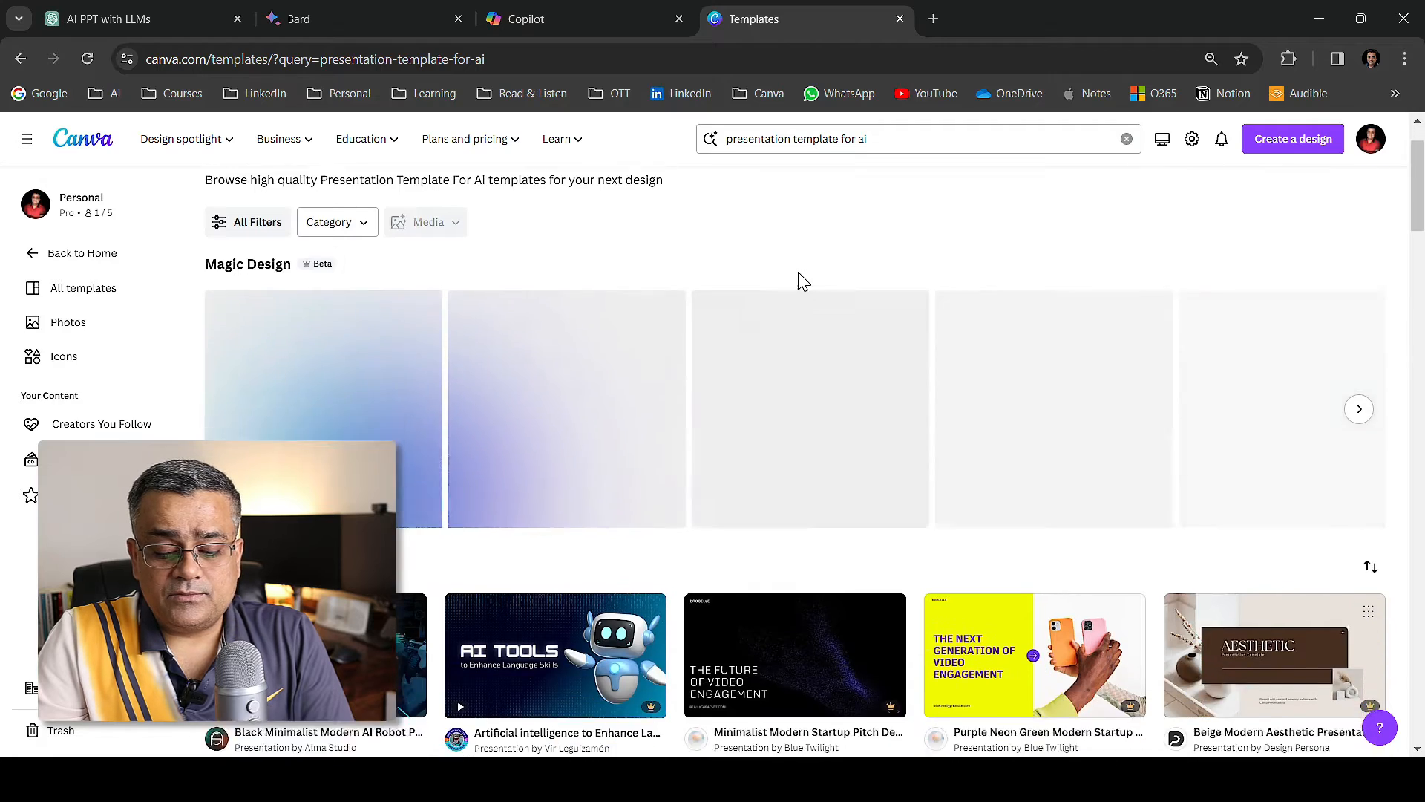
{"action": "scroll", "coordinate": [919, 287], "scroll_direction": "down", "scroll_amount": 2}
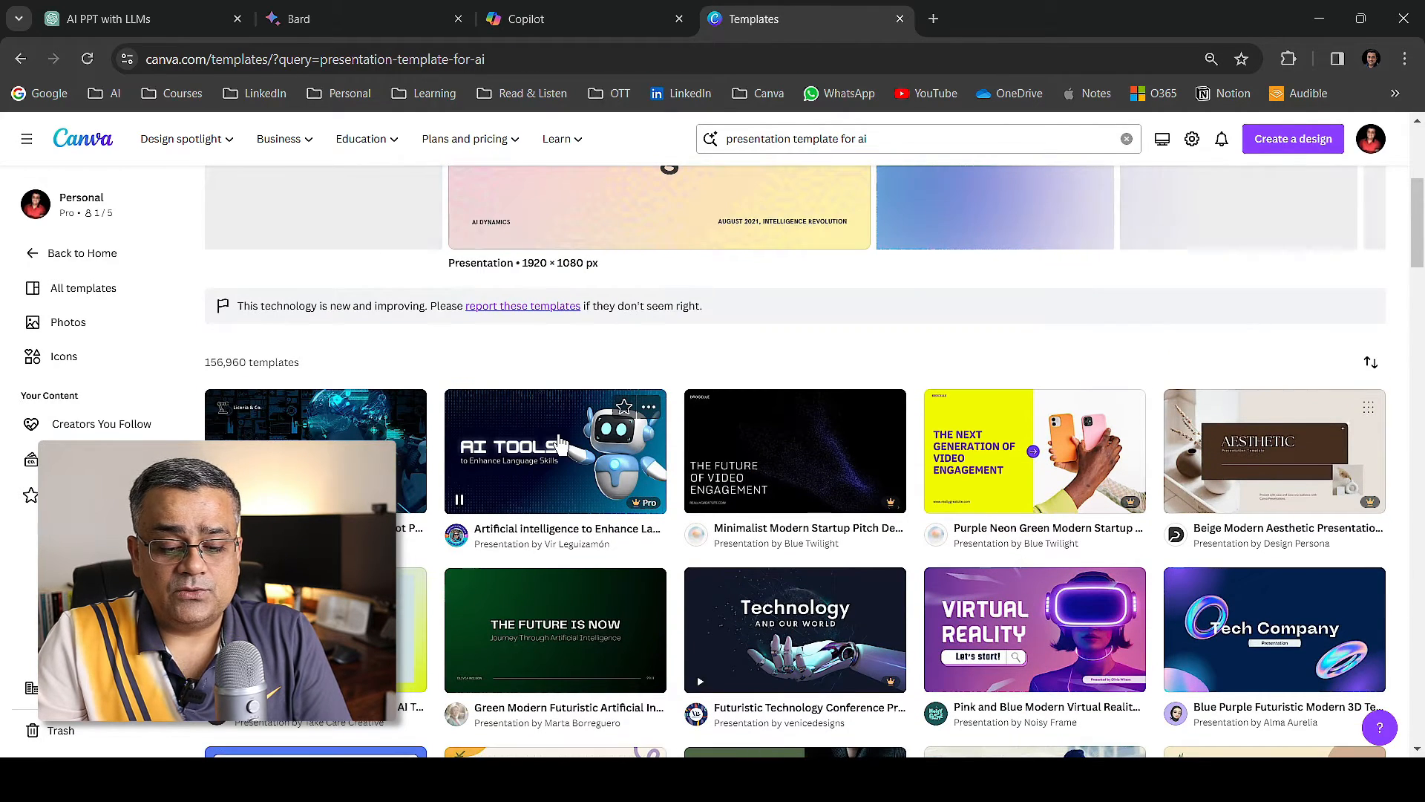
{"action": "left_click", "coordinate": [558, 441]}
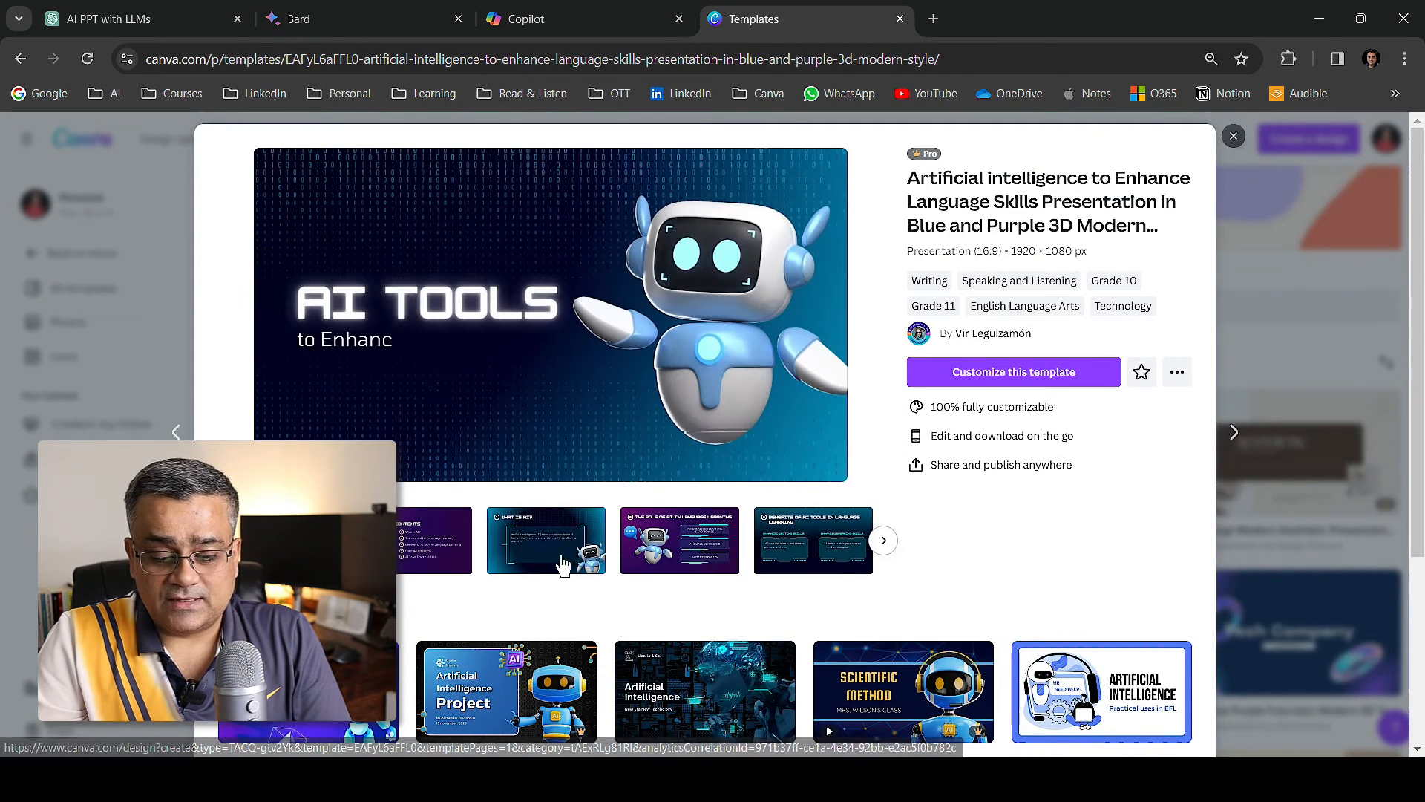
{"action": "left_click", "coordinate": [534, 547]}
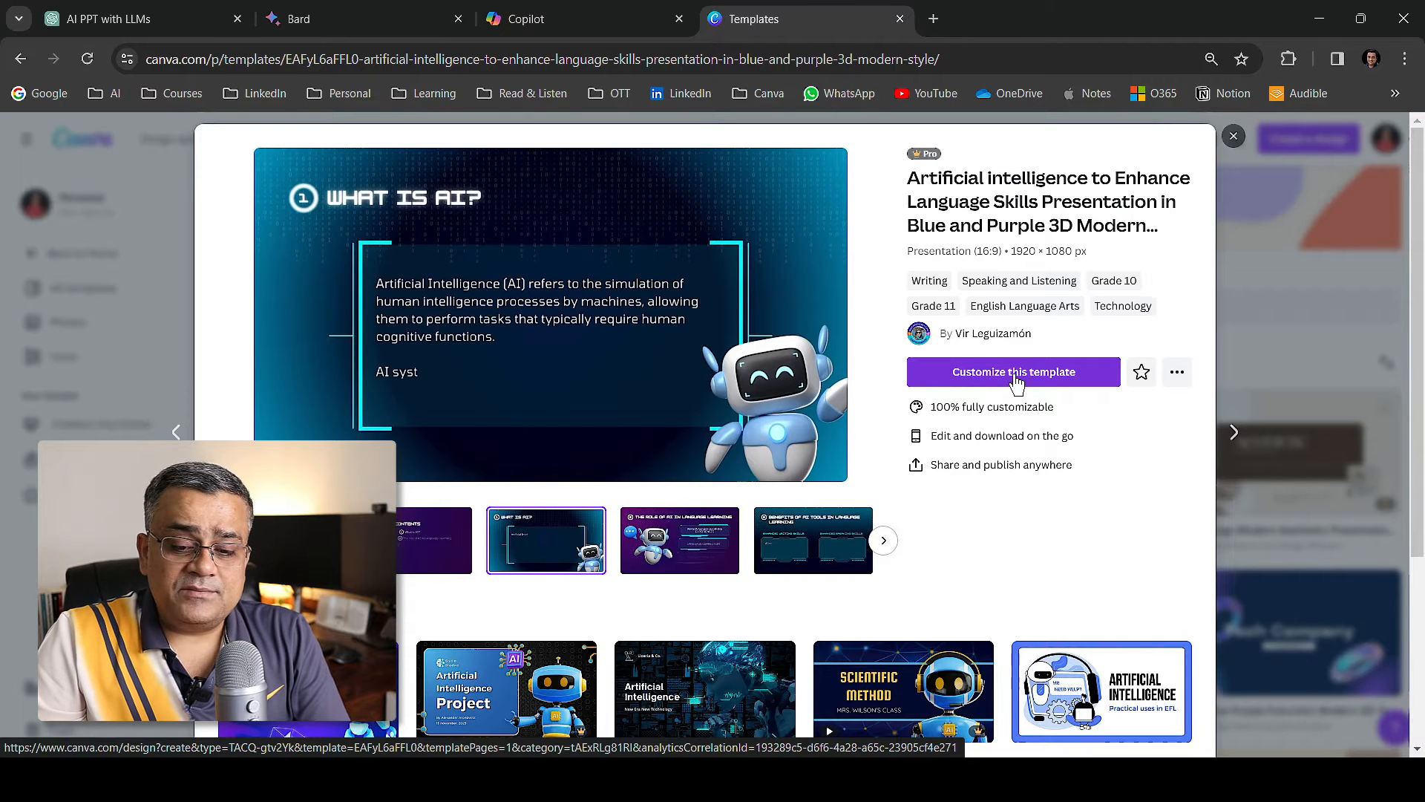
{"action": "mouse_move", "coordinate": [925, 165]}
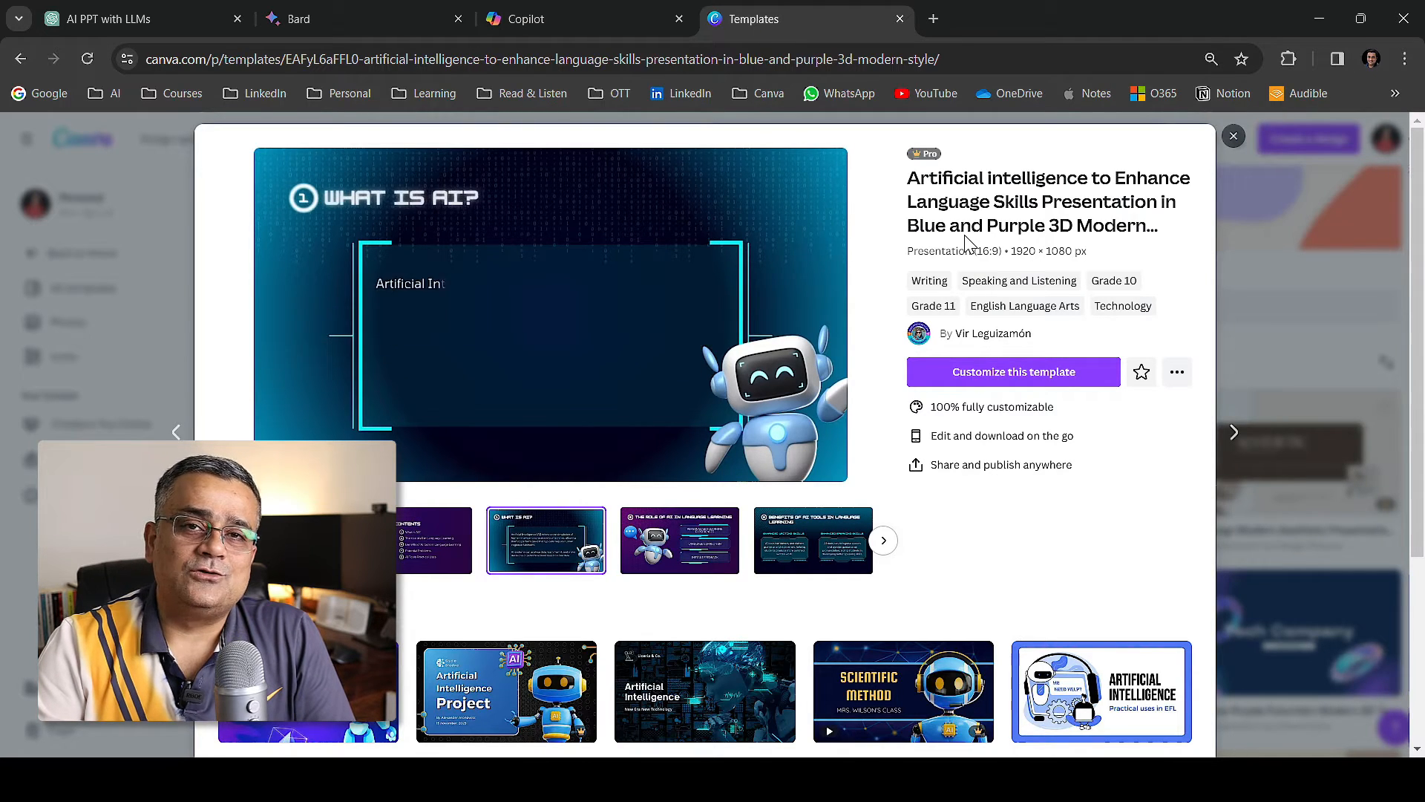
{"action": "left_click", "coordinate": [979, 373]}
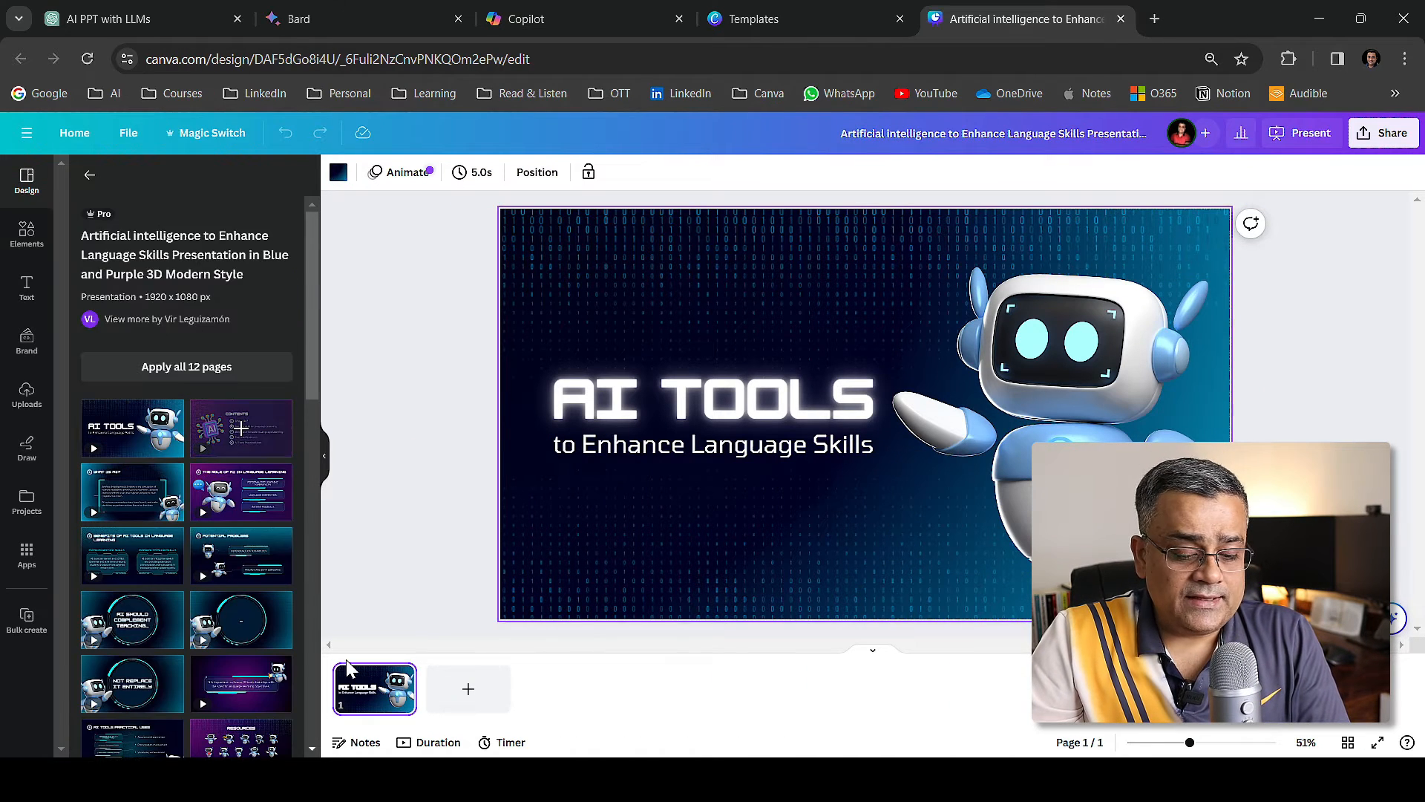
Apply the template's "What is AI?" page to the first slide and replace its body paragraph with the placeholder "Text".
{"action": "left_click", "coordinate": [152, 495]}
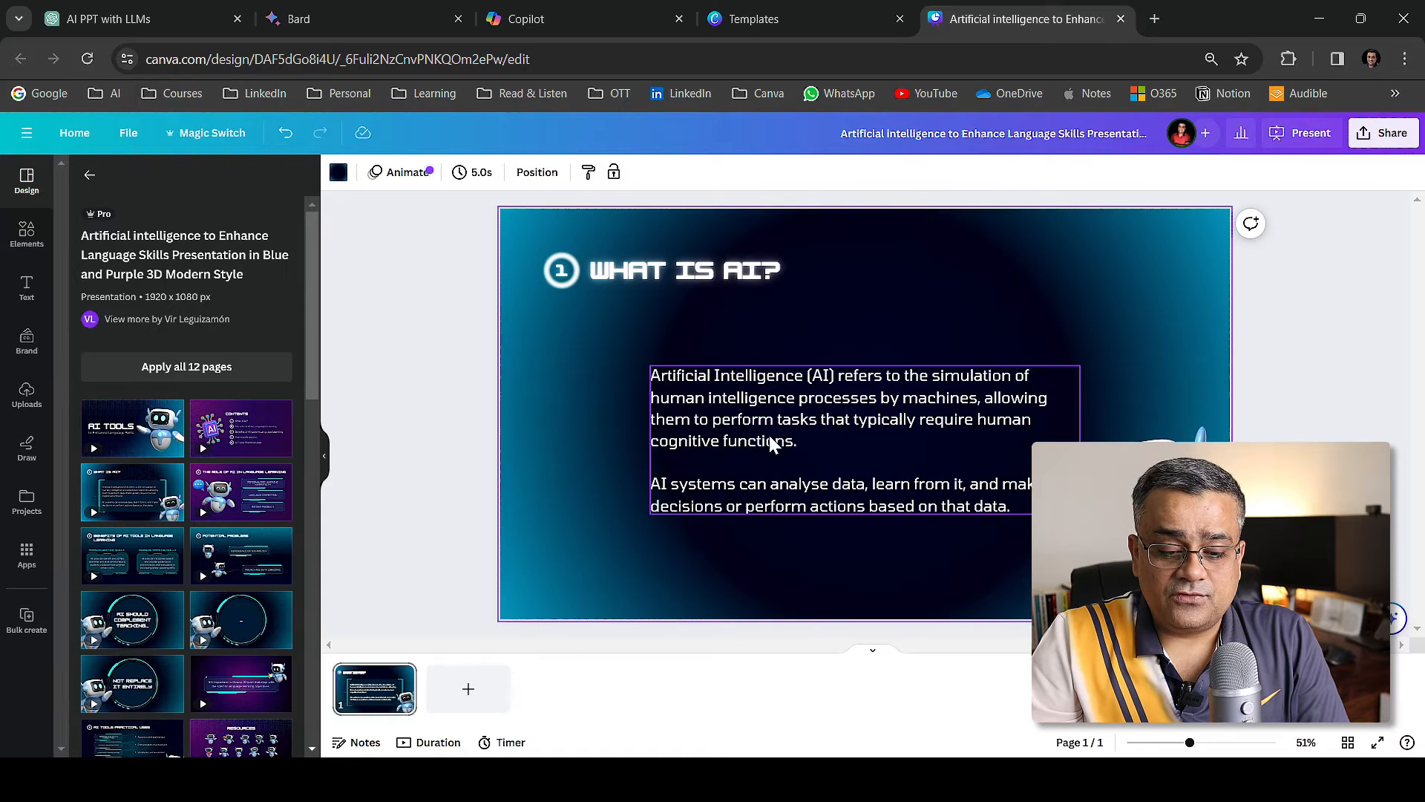
{"action": "left_click", "coordinate": [1353, 377]}
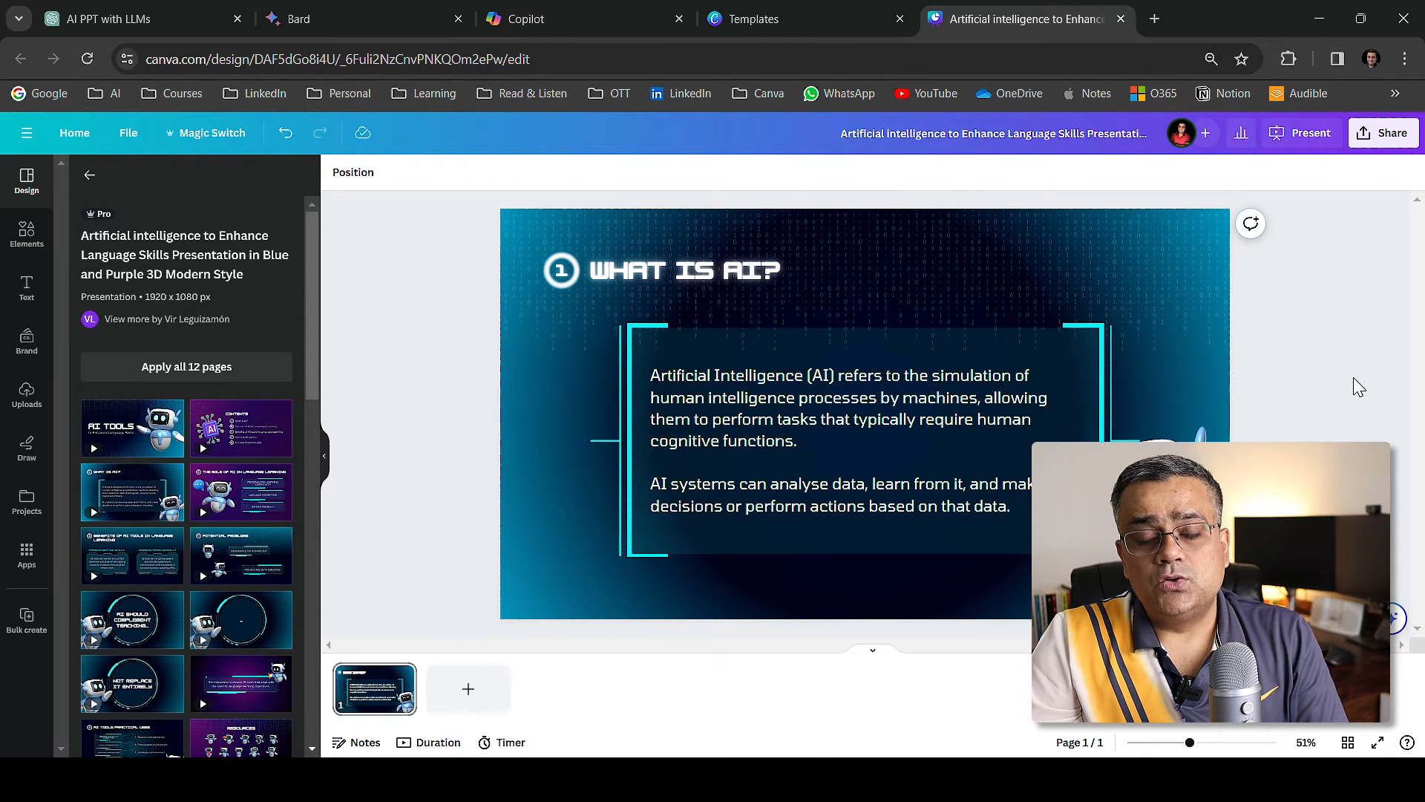
{"action": "double_click", "coordinate": [777, 401]}
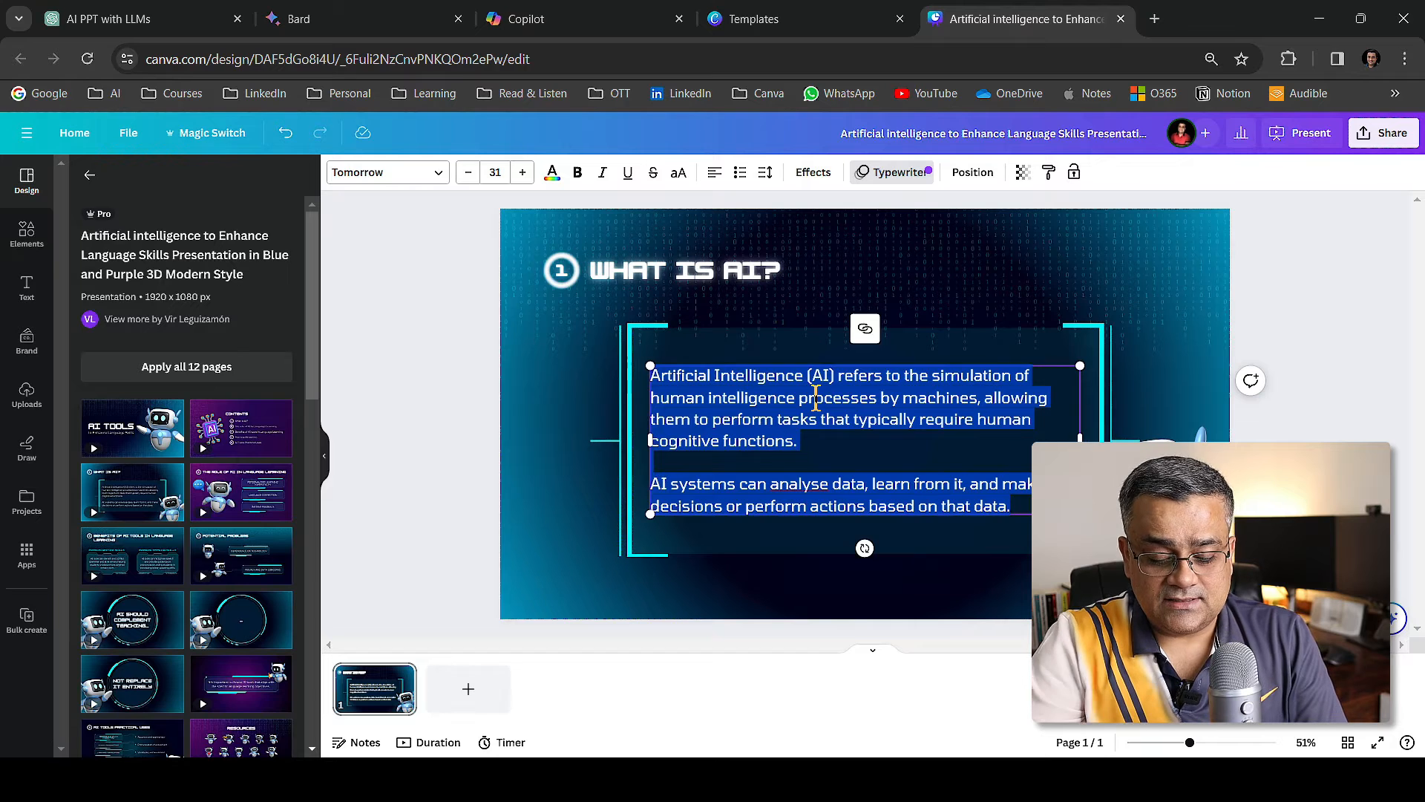
{"action": "key", "text": "BackSpace"}
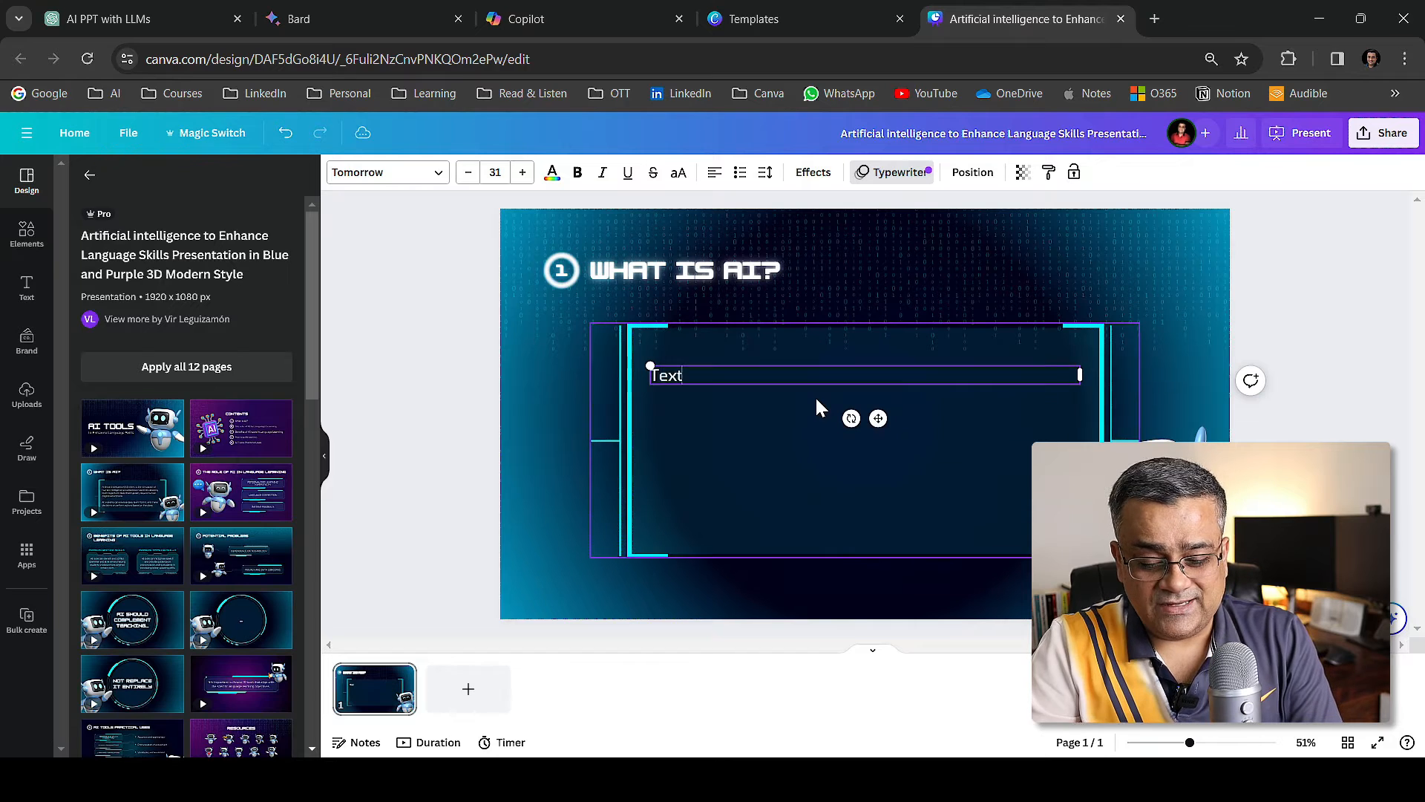
{"action": "left_click", "coordinate": [1310, 362]}
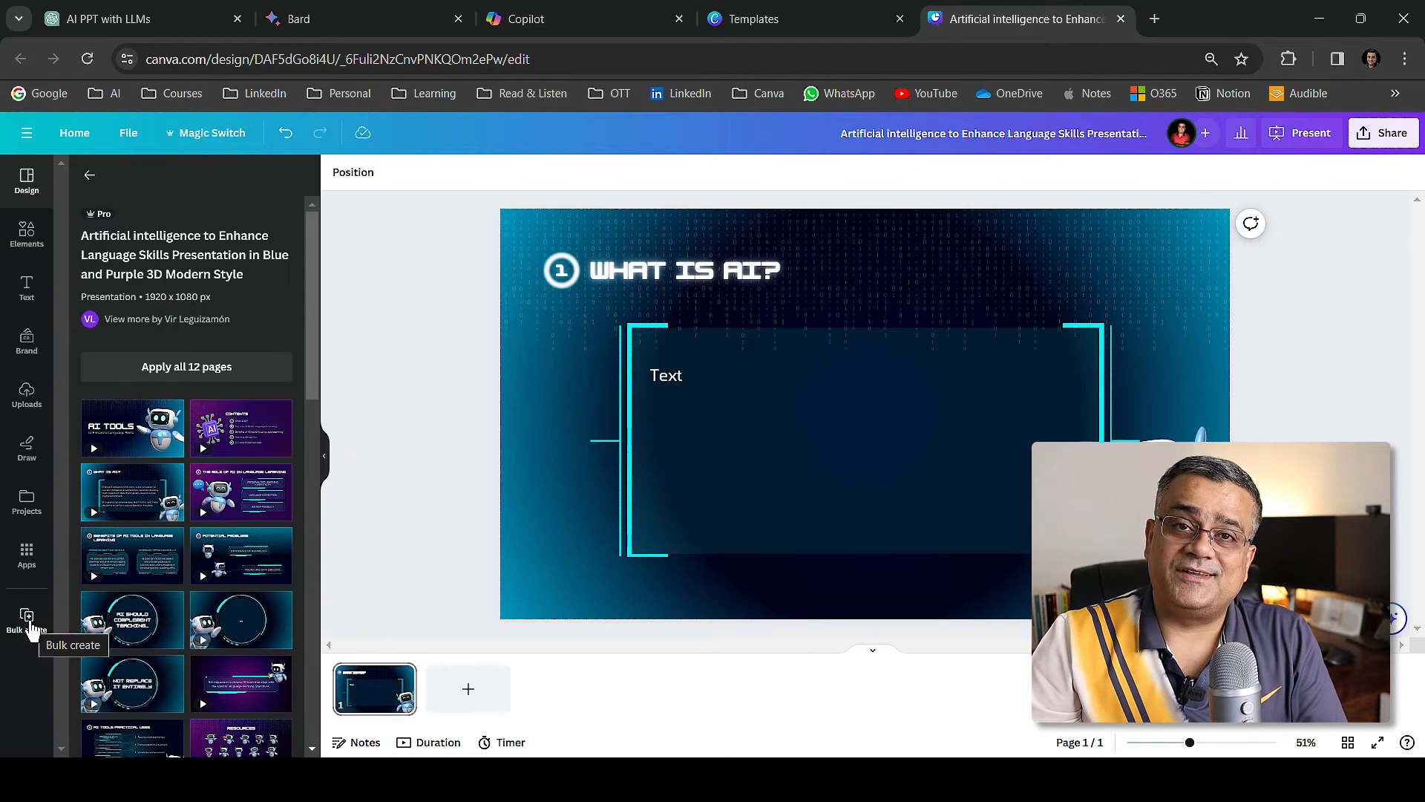
Search the Canva apps for "bulk" and open the Bulk create app.
{"action": "left_click", "coordinate": [27, 556]}
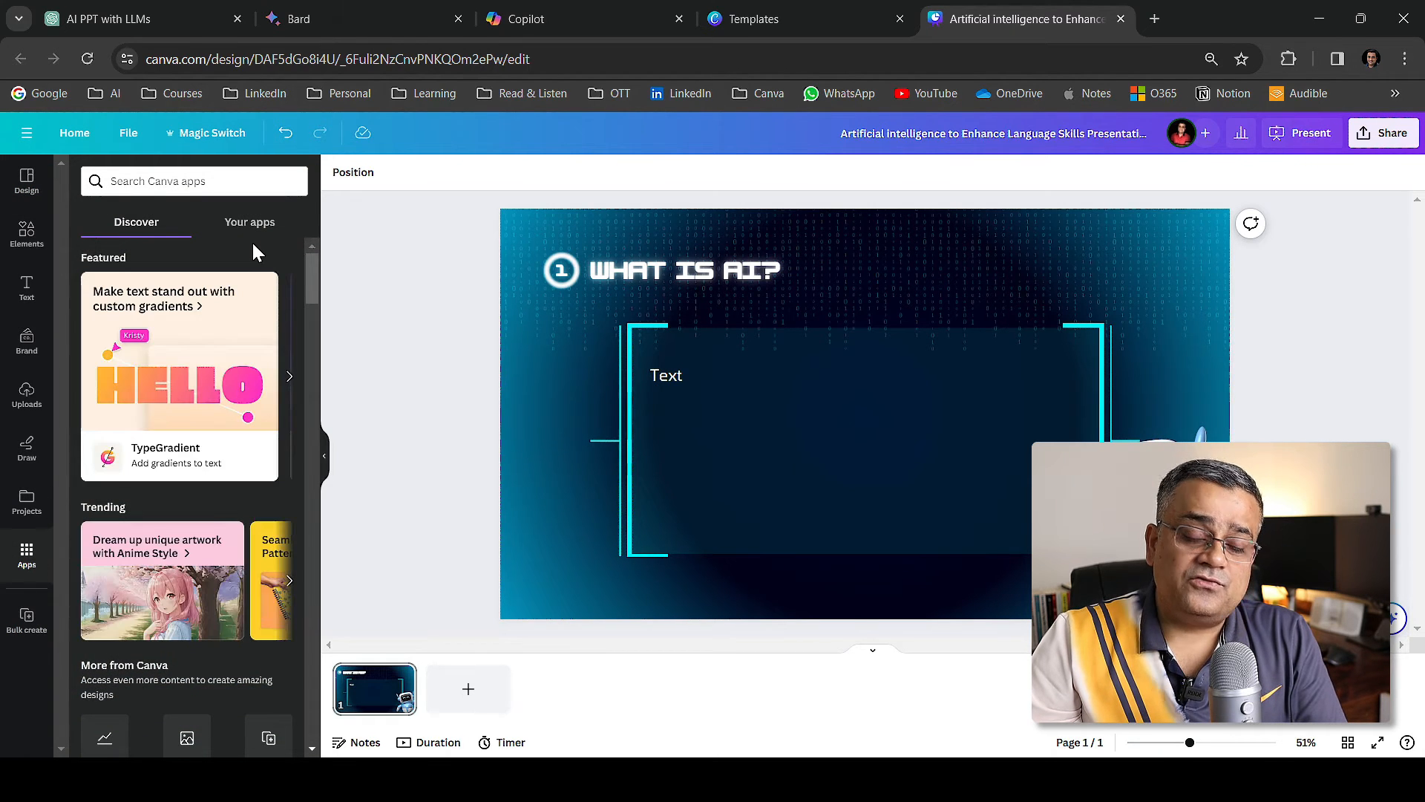
{"action": "scroll", "coordinate": [256, 252], "scroll_direction": "down", "scroll_amount": 3}
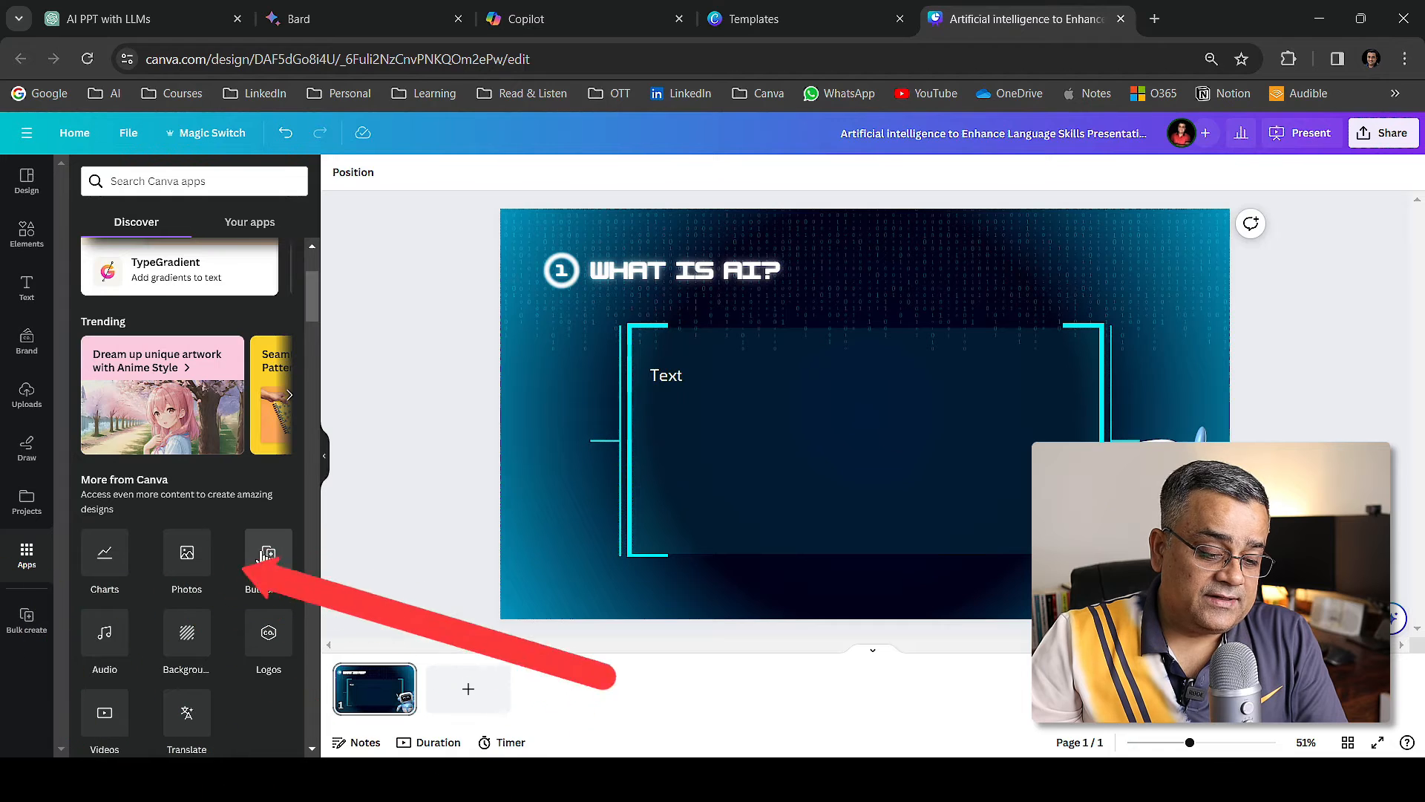
{"action": "left_click", "coordinate": [148, 181]}
{"action": "type", "text": "bulk"}
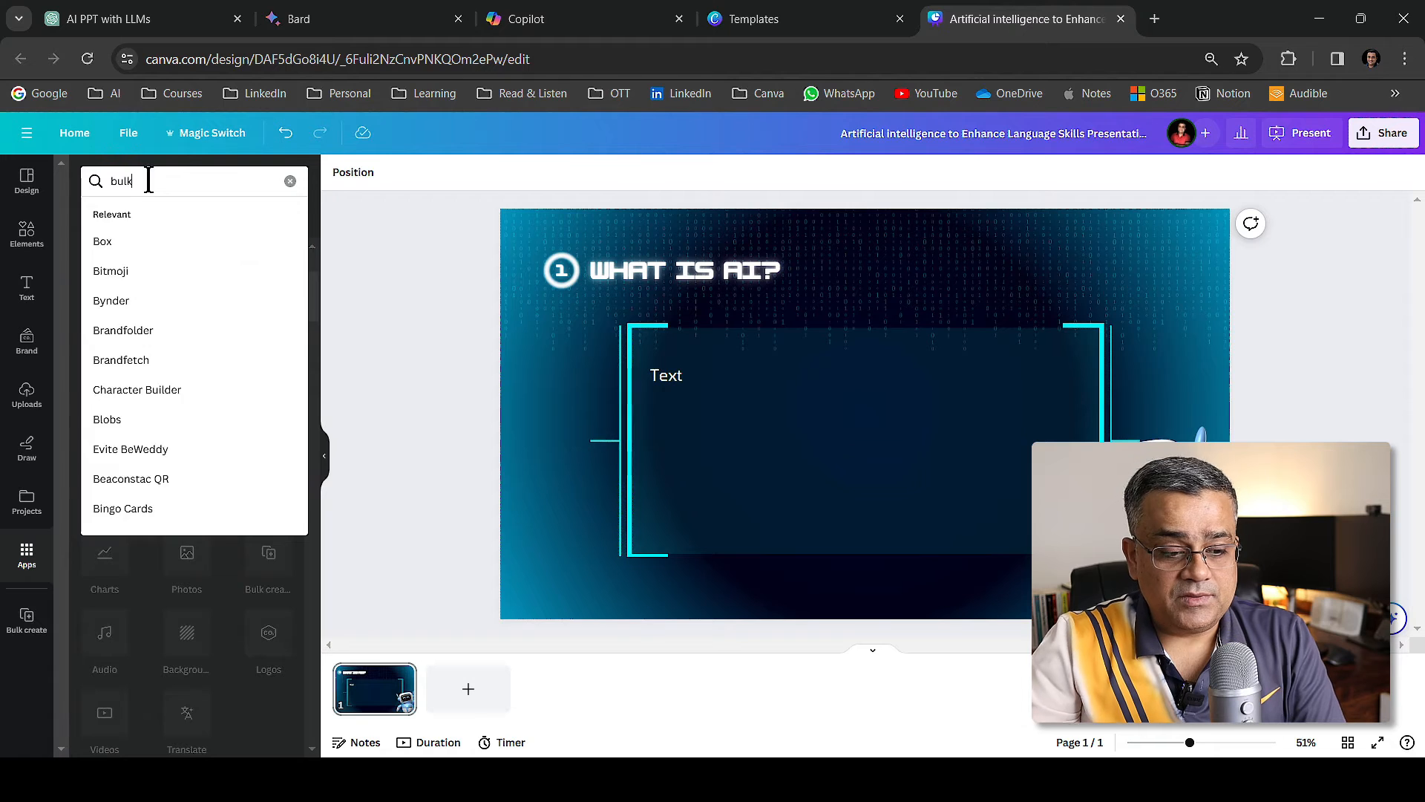
{"action": "key", "text": "Return"}
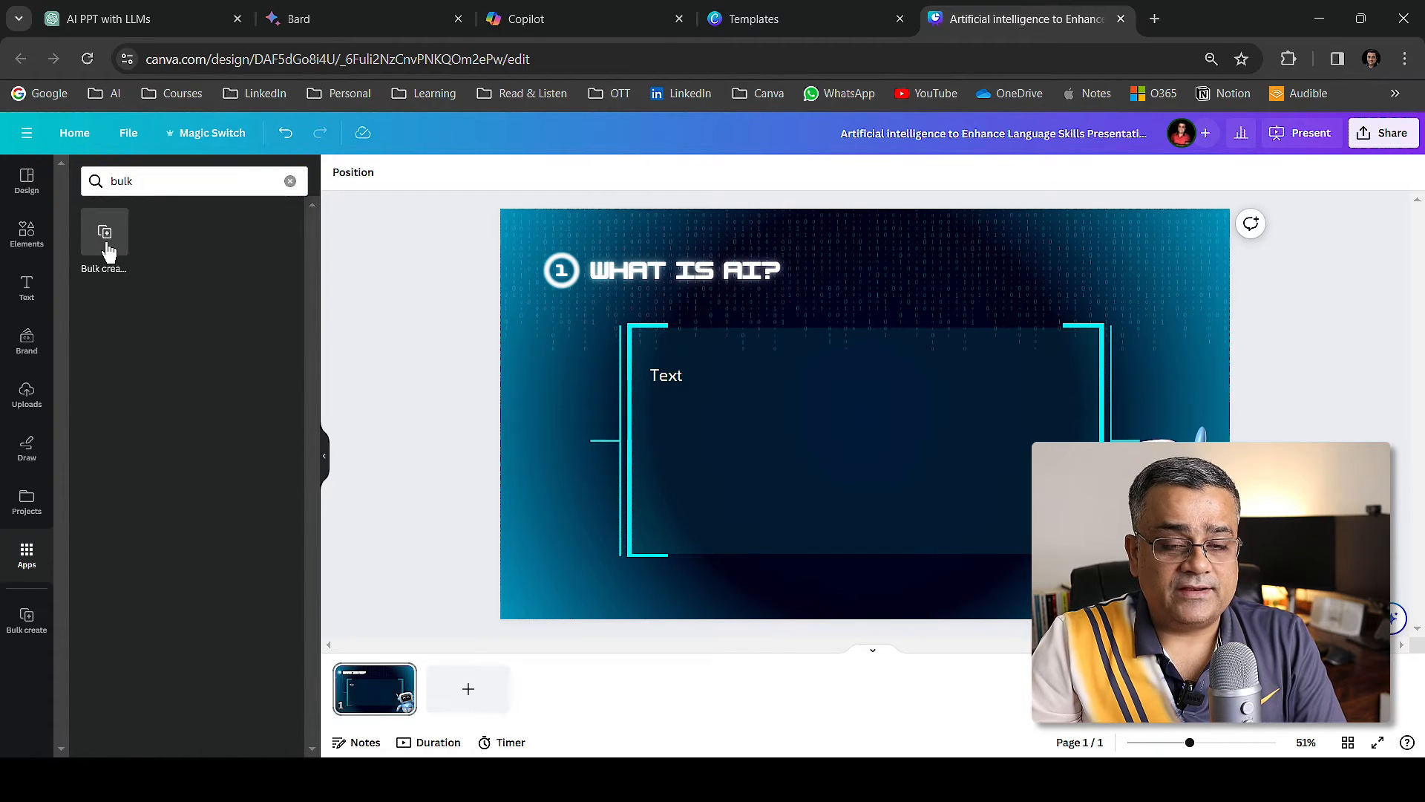
{"action": "left_click", "coordinate": [106, 236]}
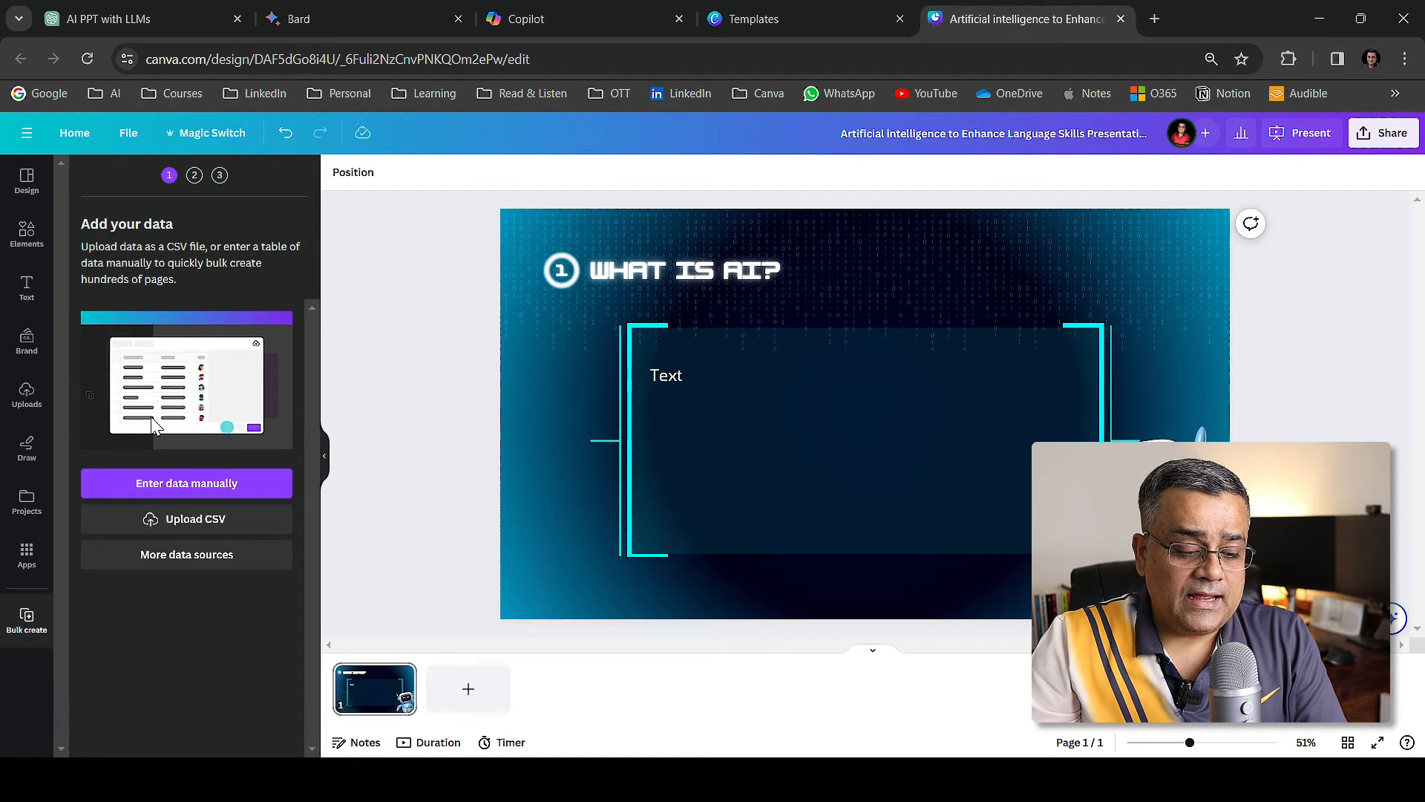
Upload the Description CSV file from the YouTube Recording folder as the bulk create data.
{"action": "left_click", "coordinate": [193, 522]}
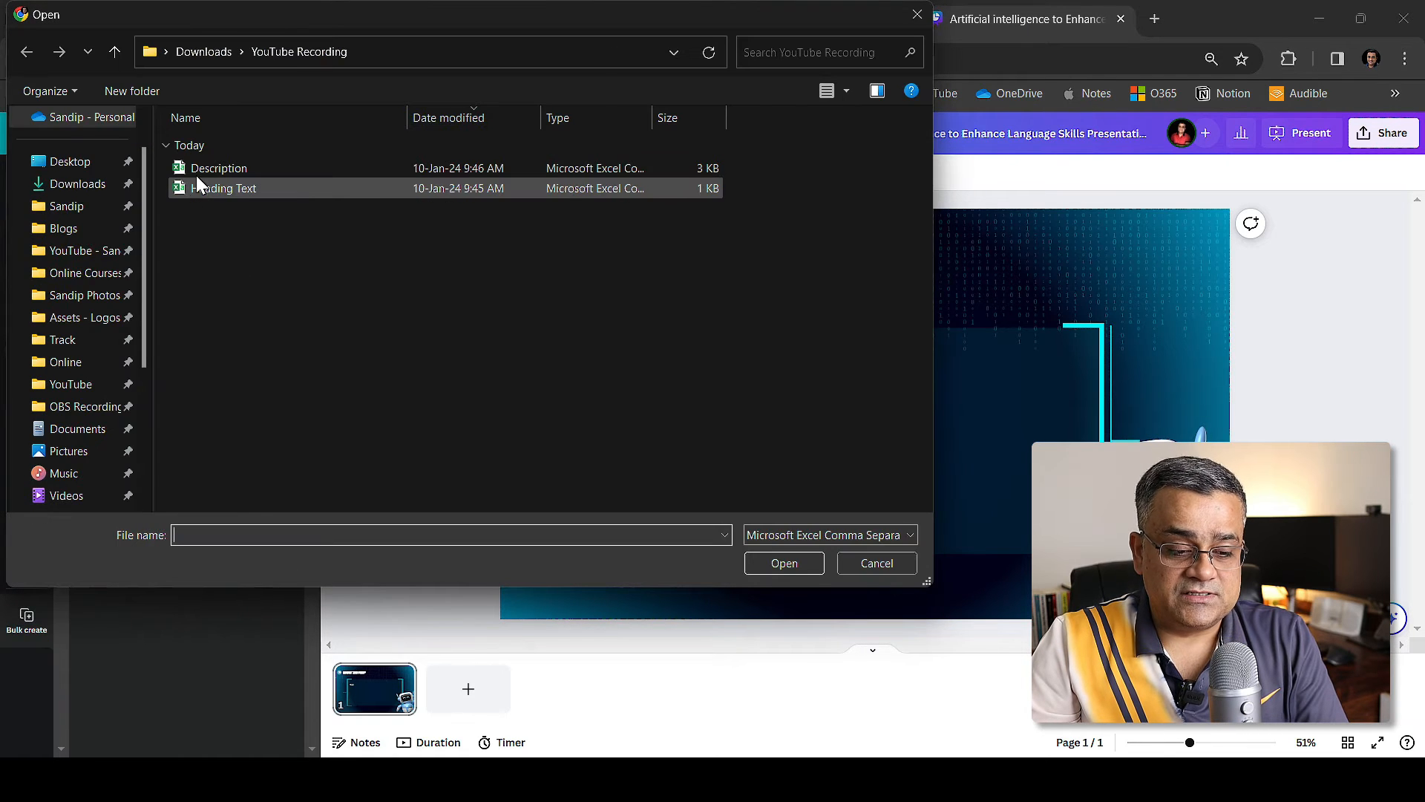
{"action": "left_click", "coordinate": [196, 172]}
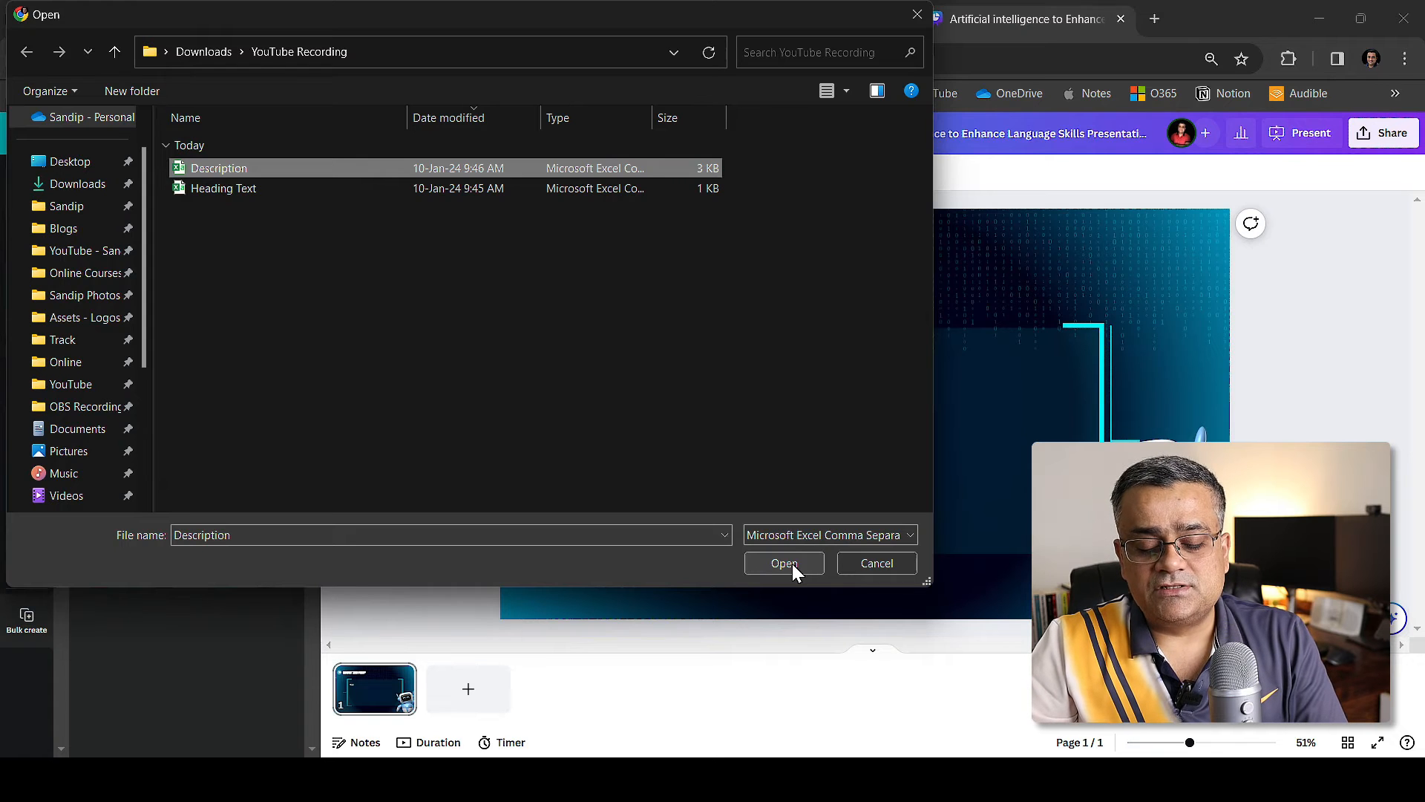
{"action": "left_click", "coordinate": [784, 564]}
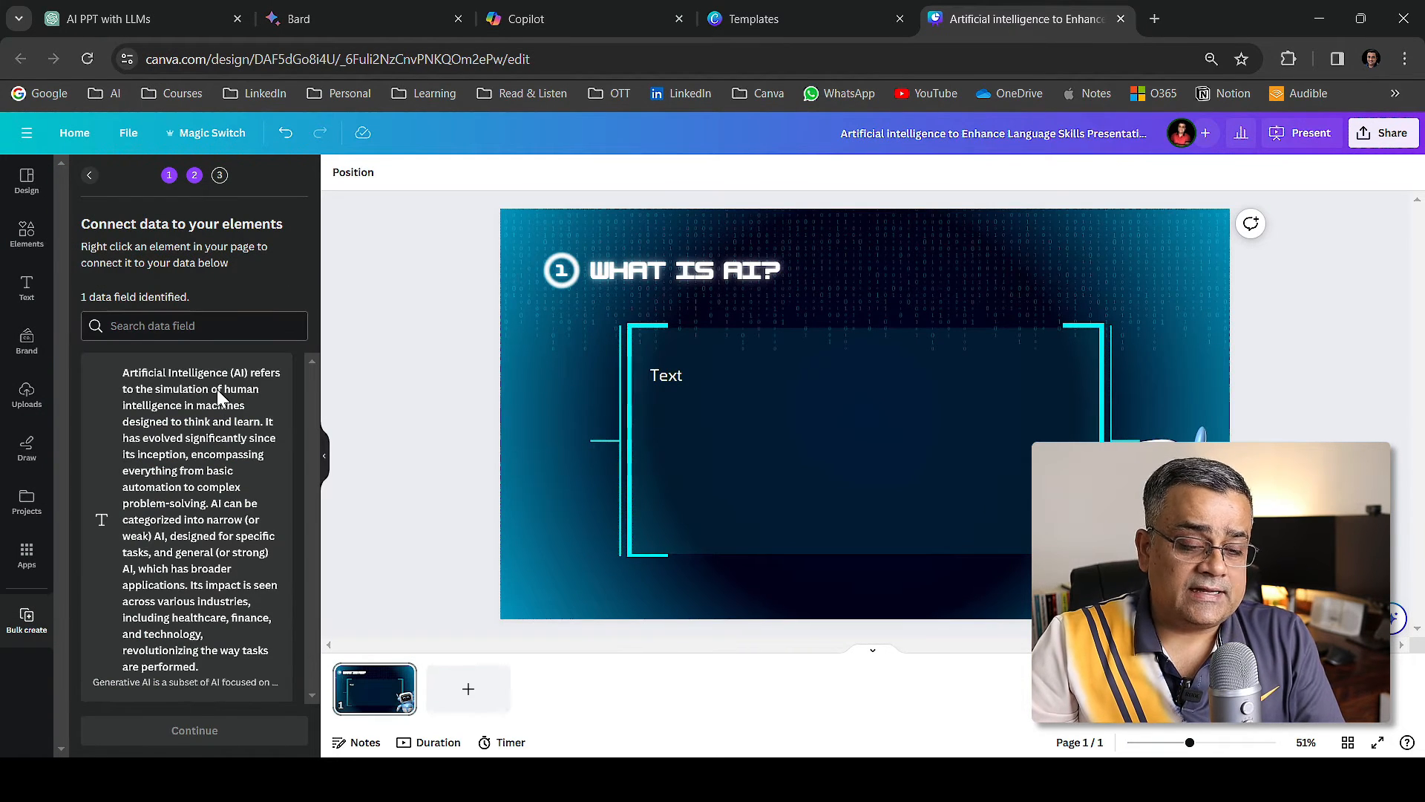
Connect the placeholder "Text" box on the slide to the AI description data field.
{"action": "left_click", "coordinate": [665, 375]}
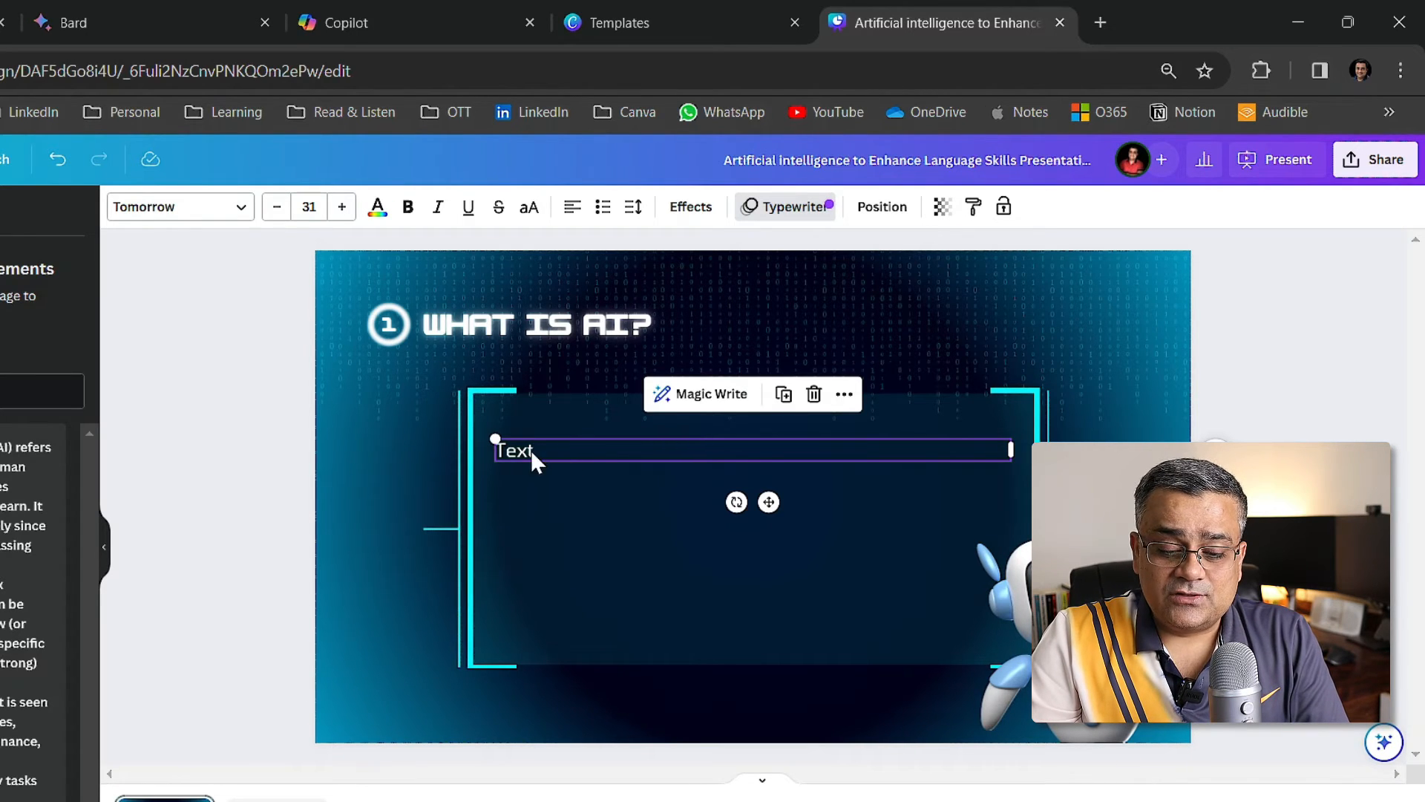
{"action": "left_click", "coordinate": [847, 398]}
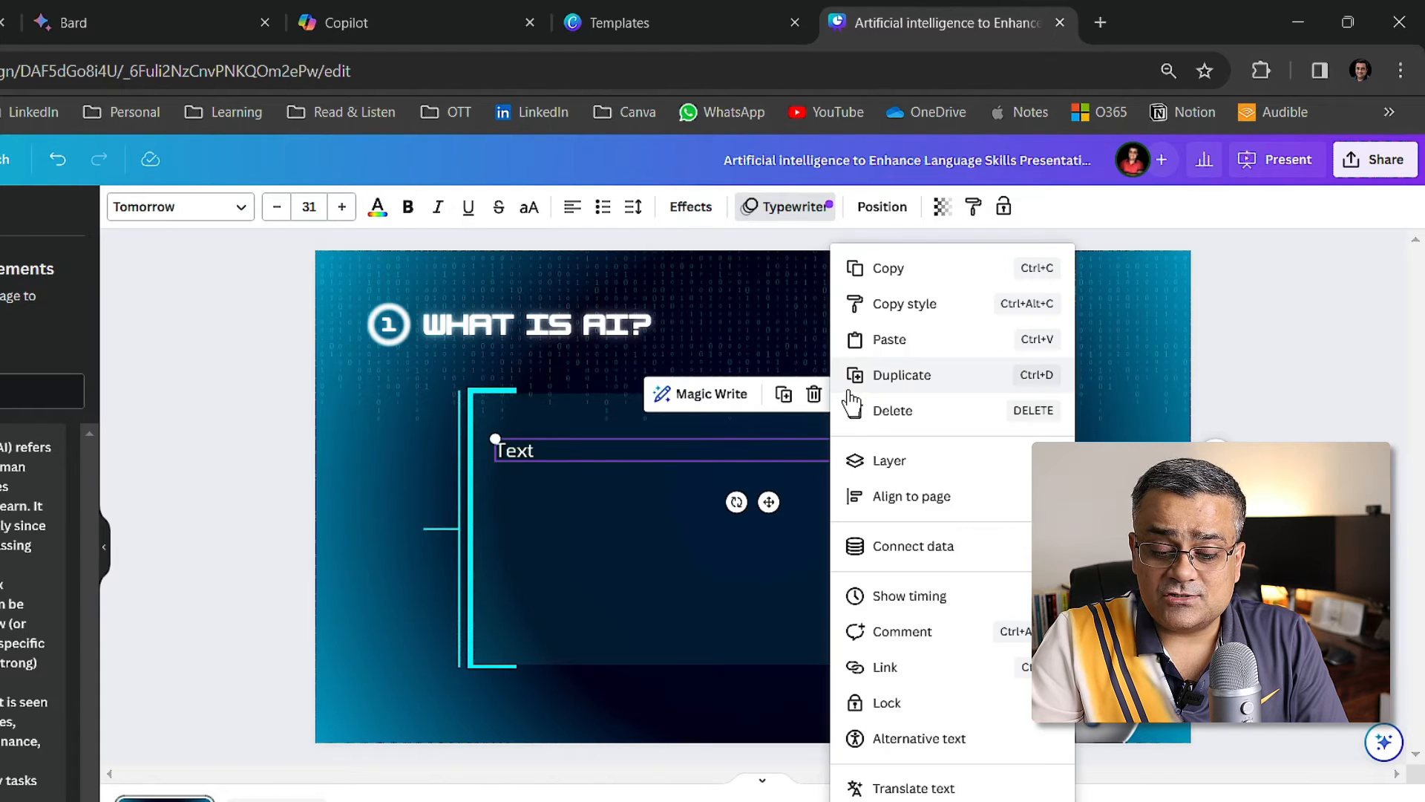
{"action": "left_click", "coordinate": [921, 551]}
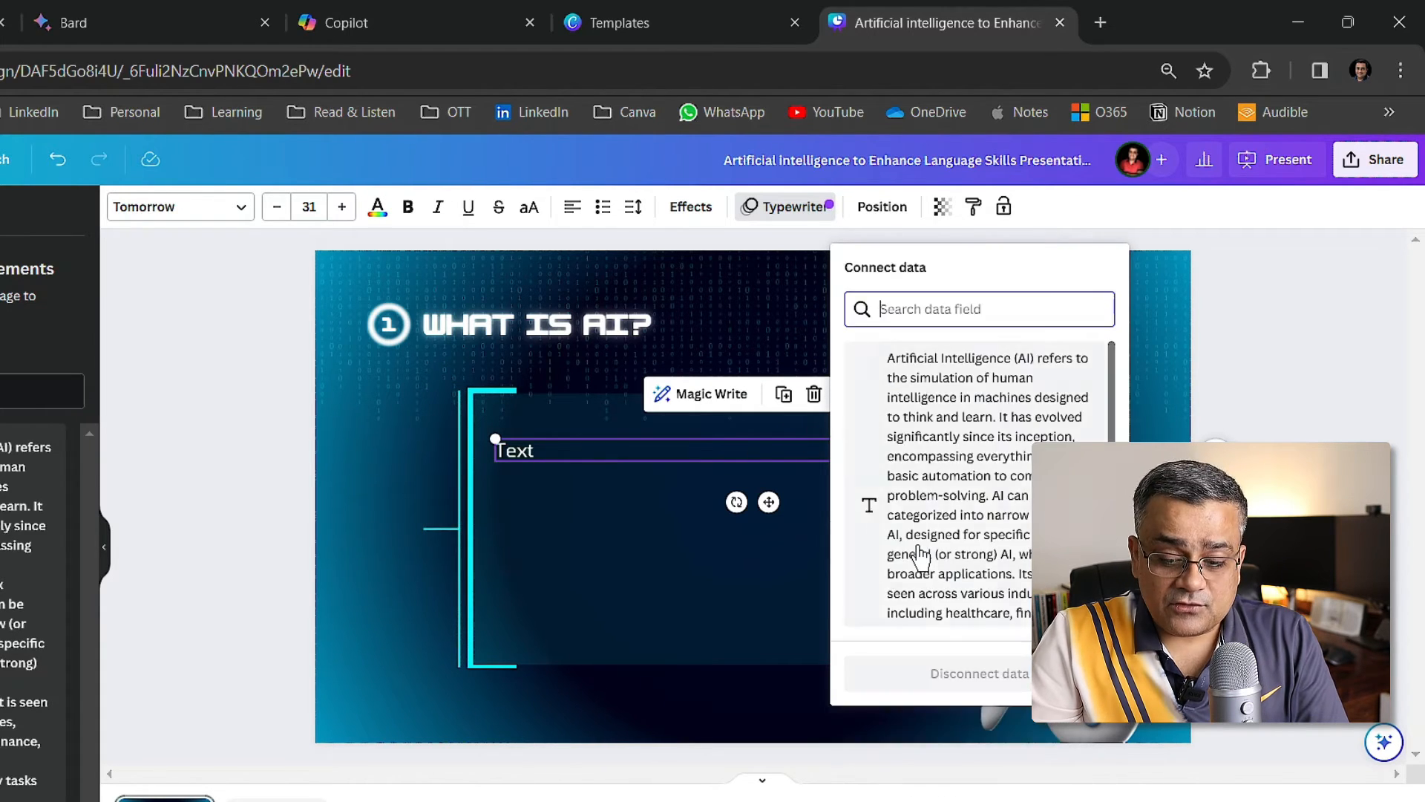
{"action": "left_click", "coordinate": [926, 409]}
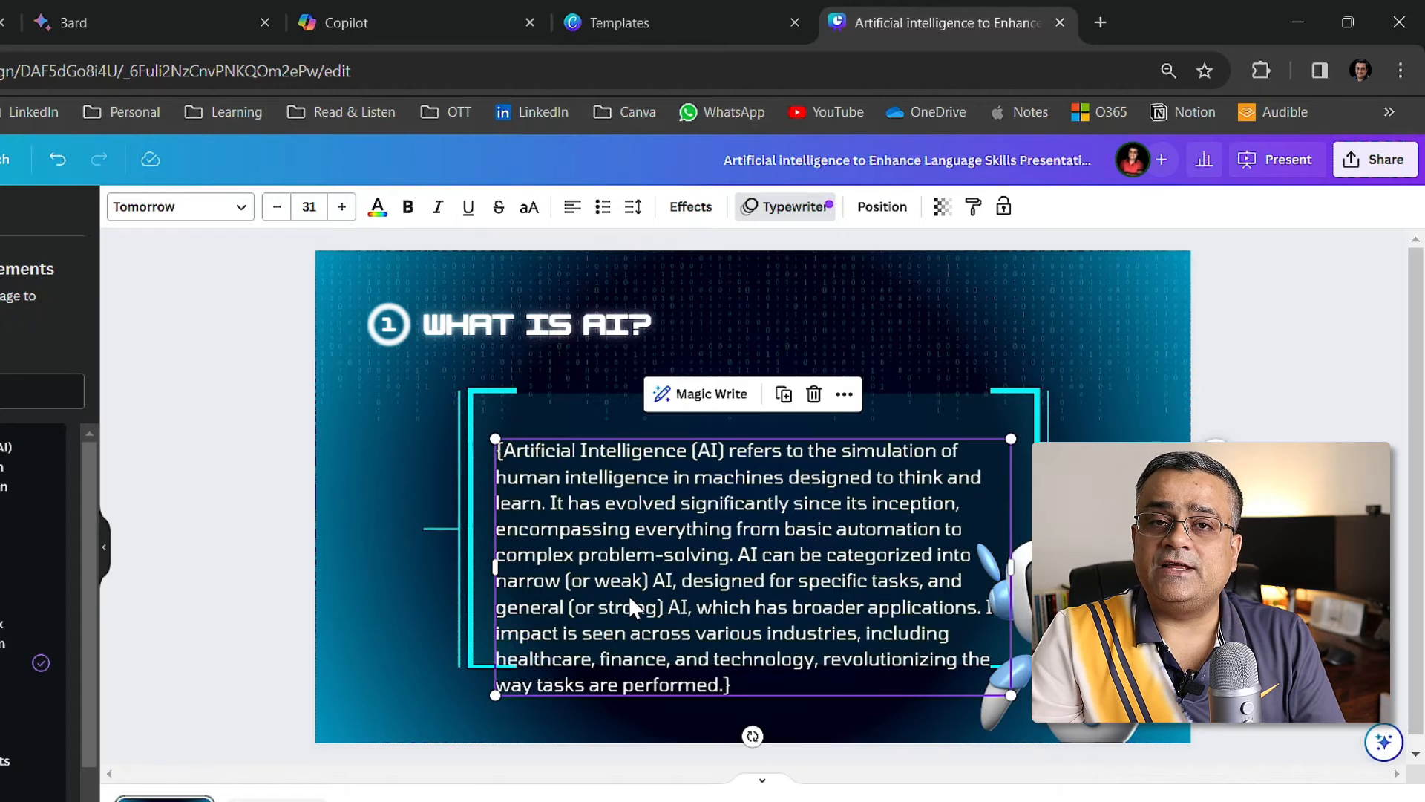
Set the font size of the whole connected description paragraph to 25.
{"action": "left_click", "coordinate": [632, 505]}
{"action": "key", "text": "ctrl+a"}
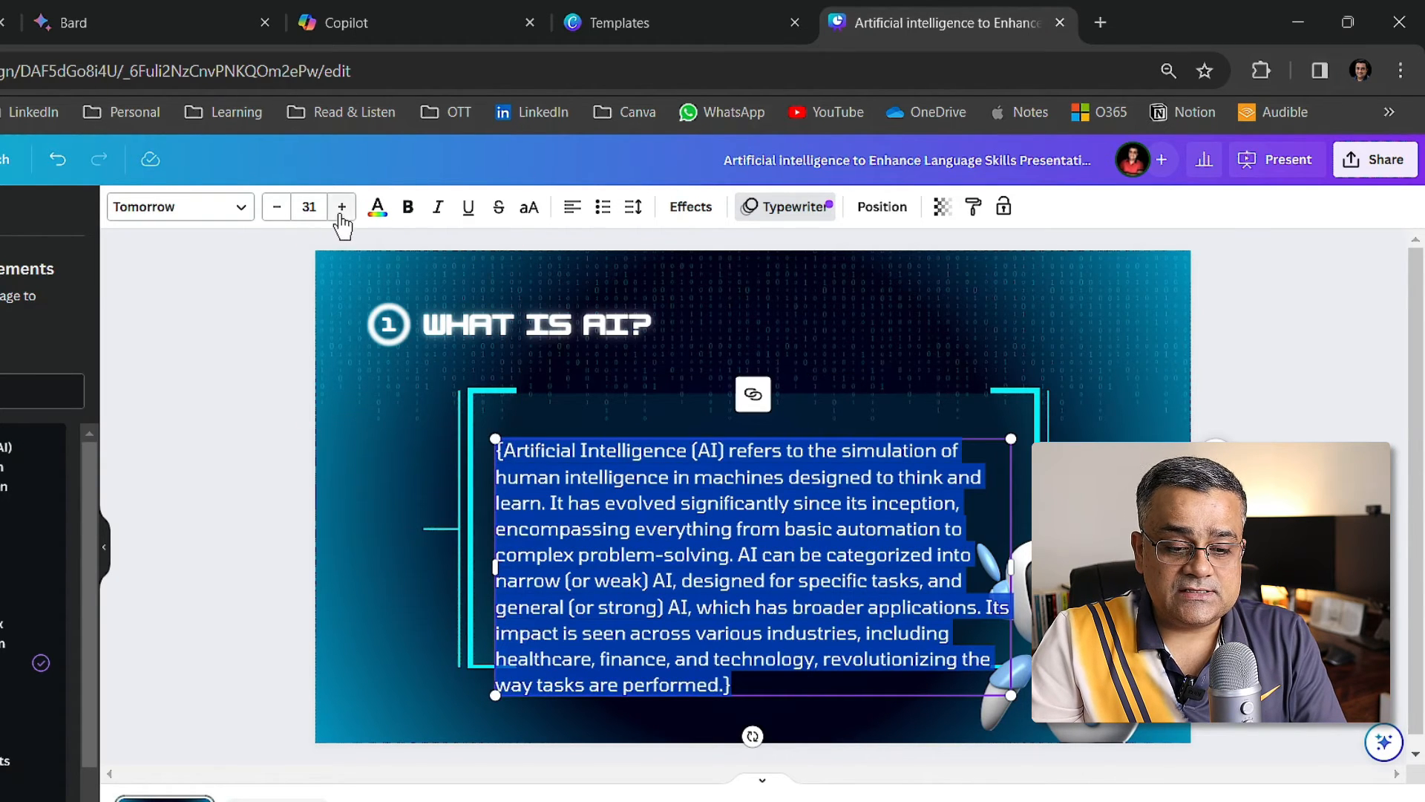
{"action": "left_click", "coordinate": [309, 206]}
{"action": "type", "text": "25"}
{"action": "key", "text": "Return"}
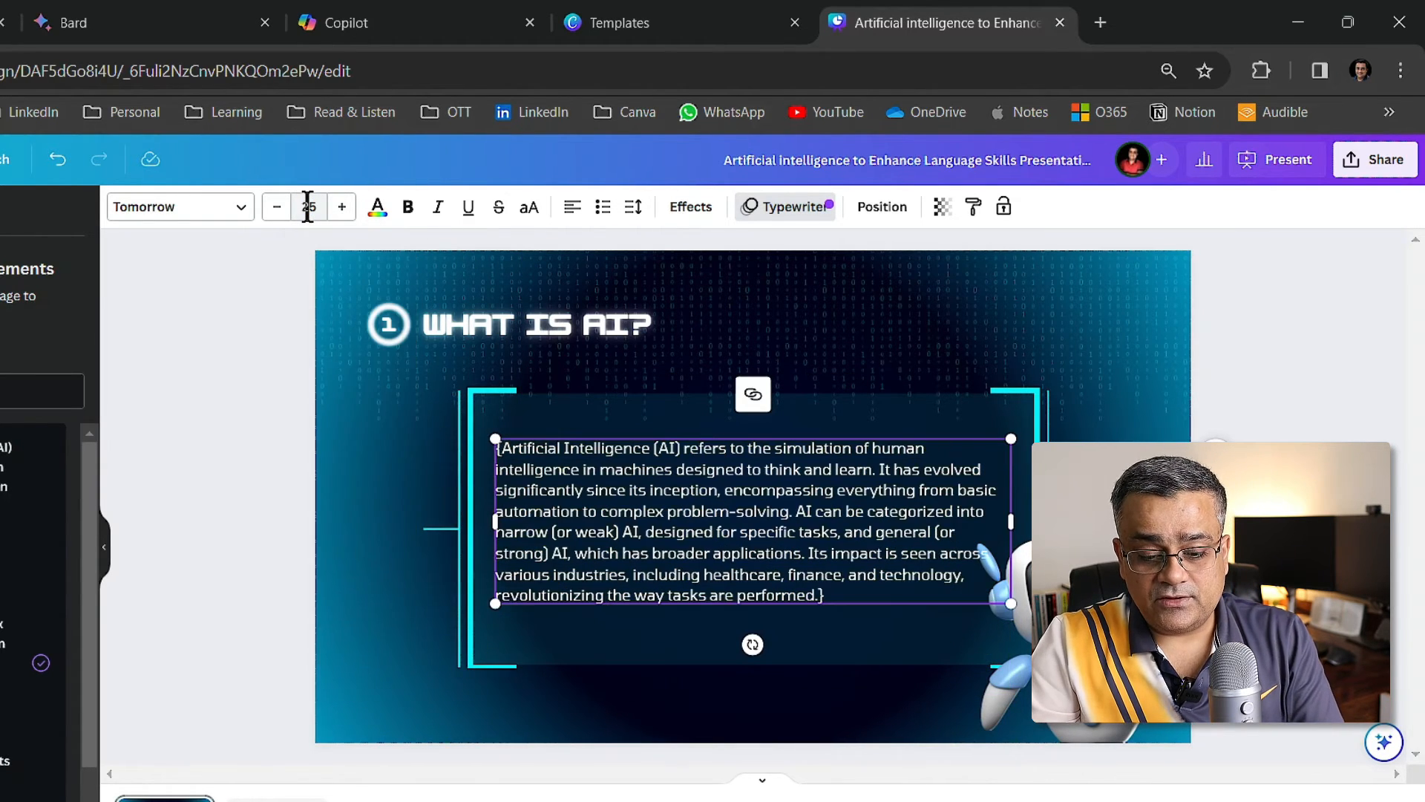
{"action": "key", "text": "Escape"}
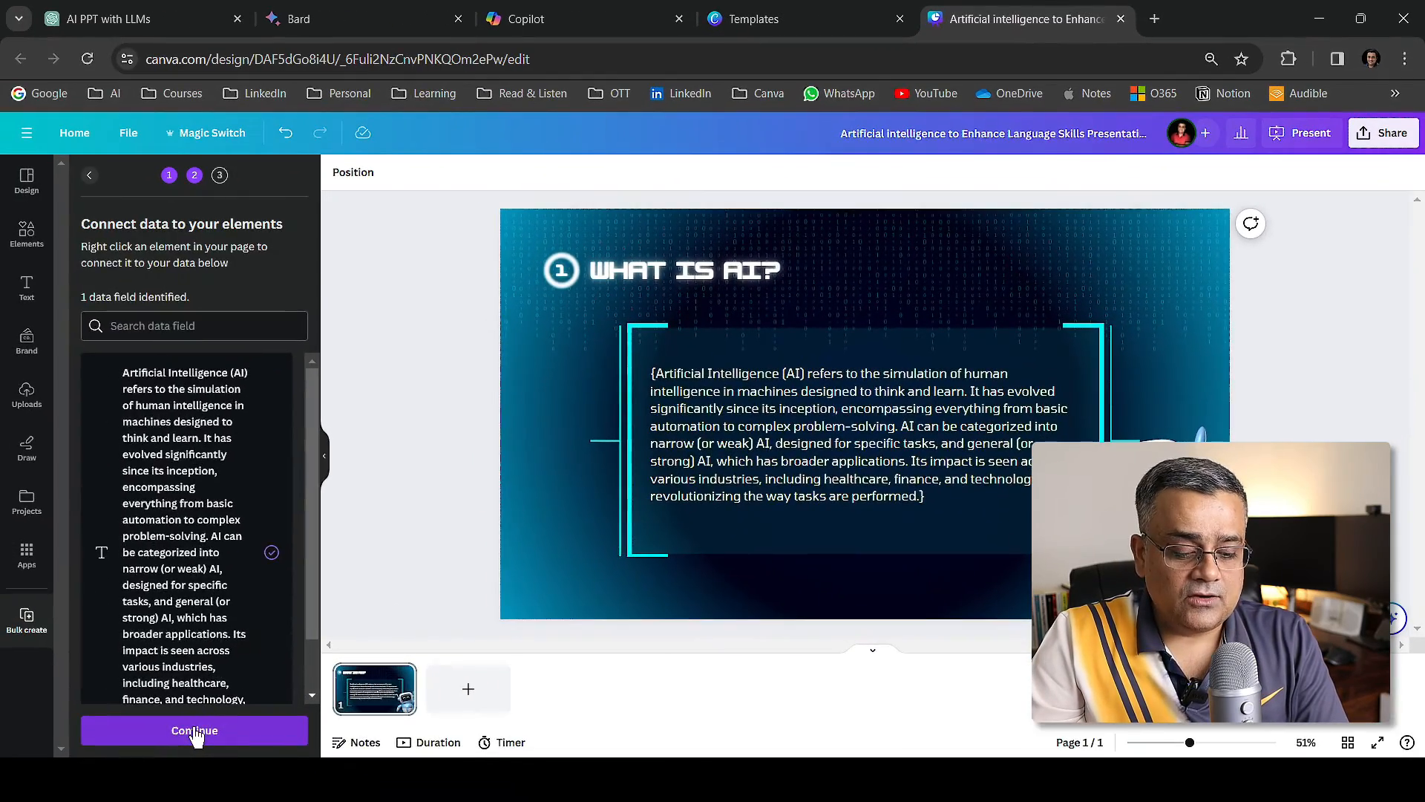
Generate the 5 designs from all selected description rows and look through the generated pages up to the last one.
{"action": "left_click", "coordinate": [193, 728]}
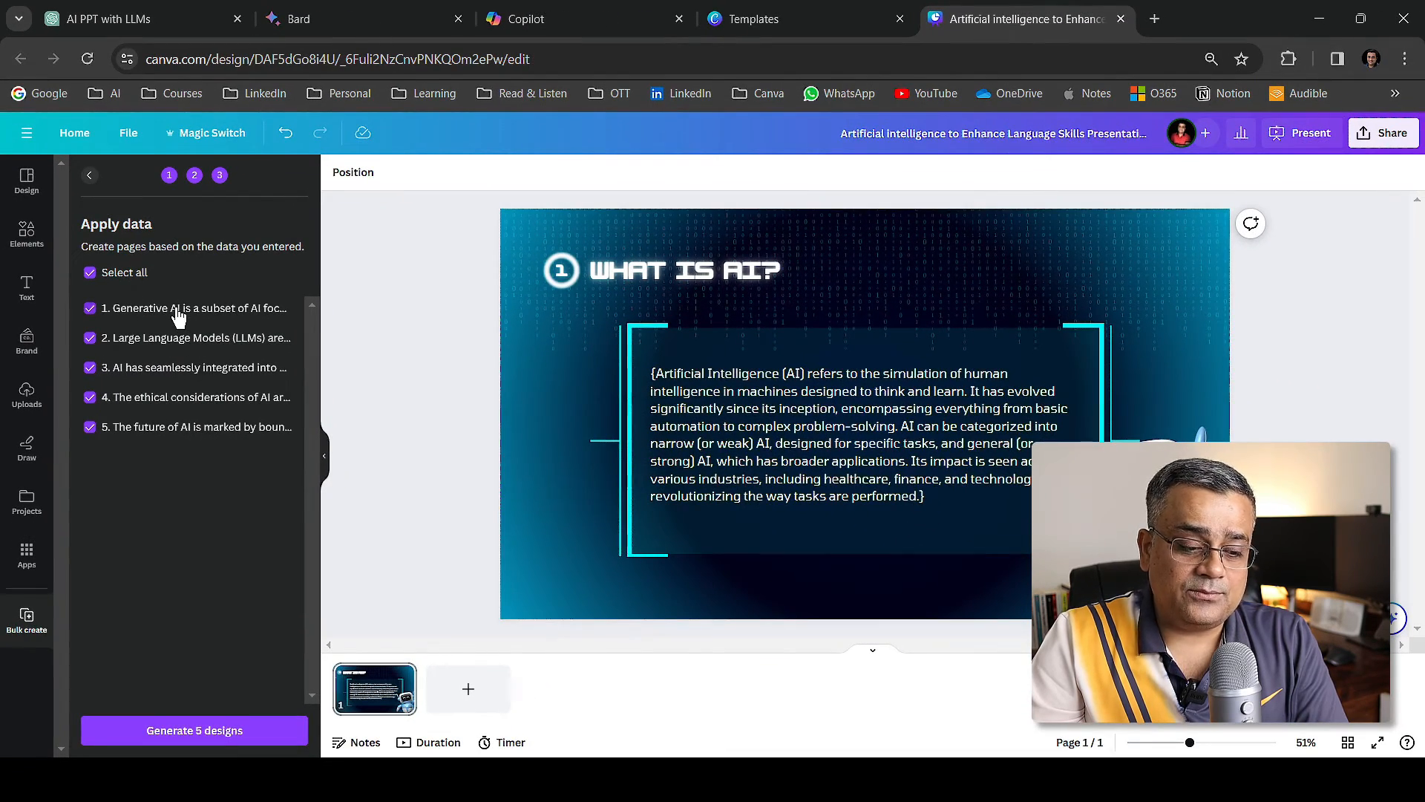
{"action": "left_click", "coordinate": [199, 731]}
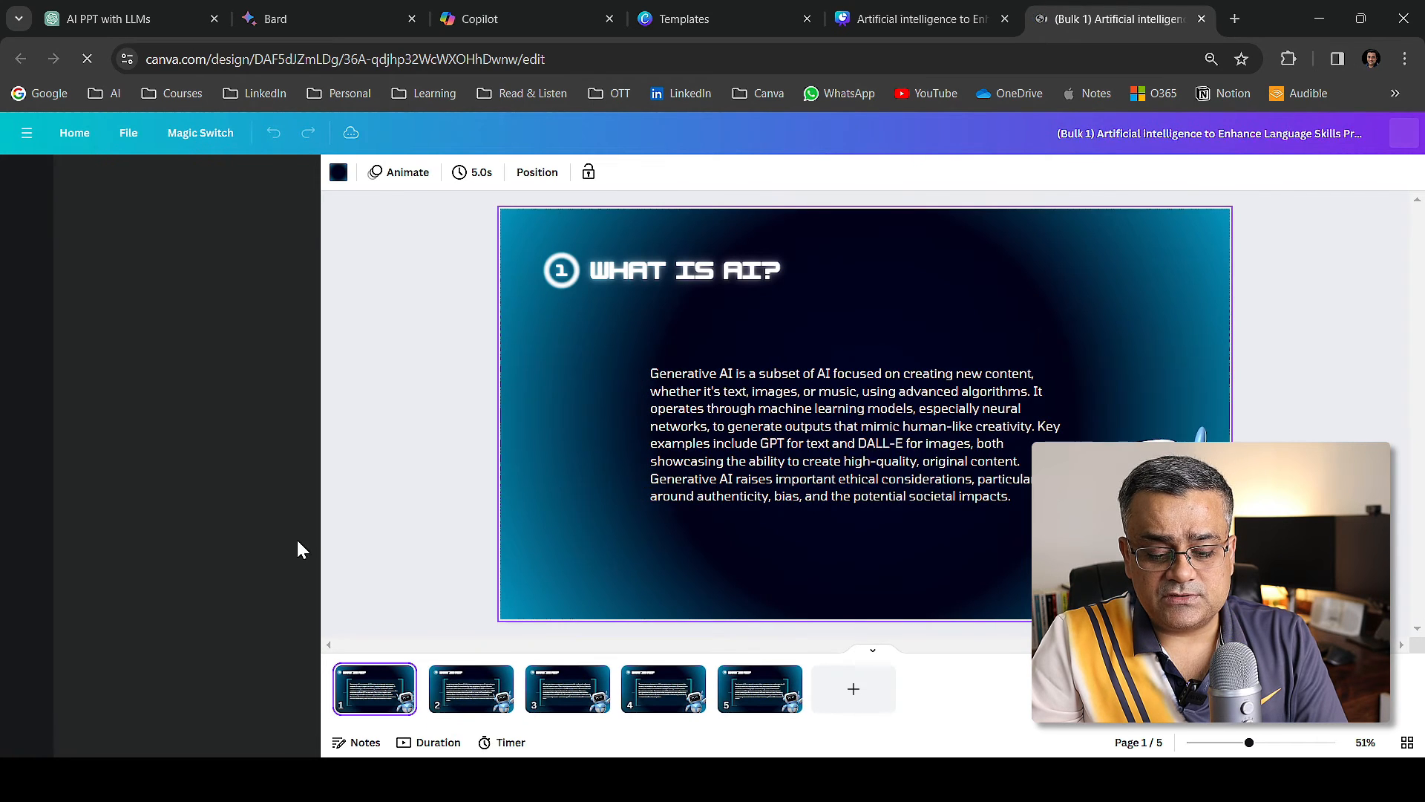
{"action": "key", "text": "Down"}
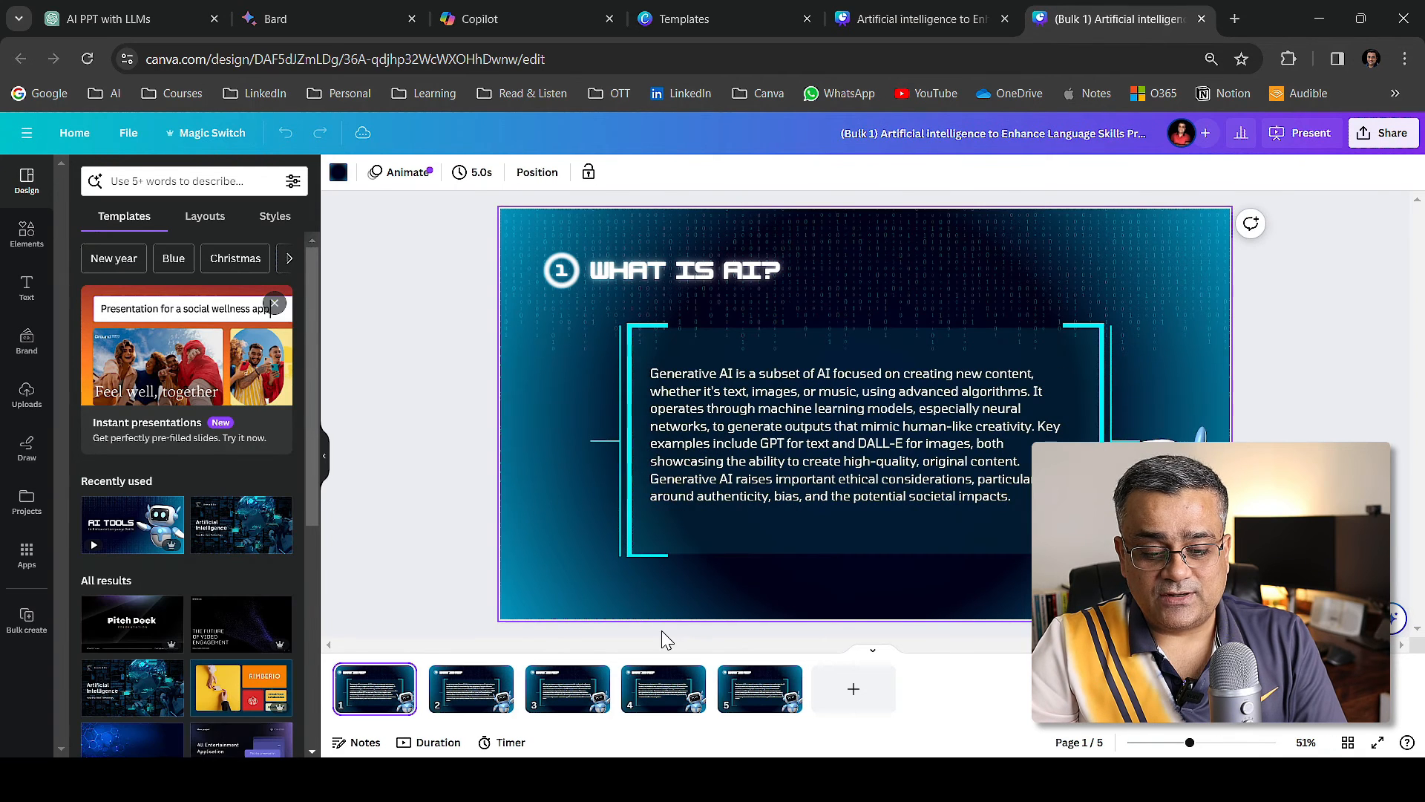
{"action": "key", "text": "Down"}
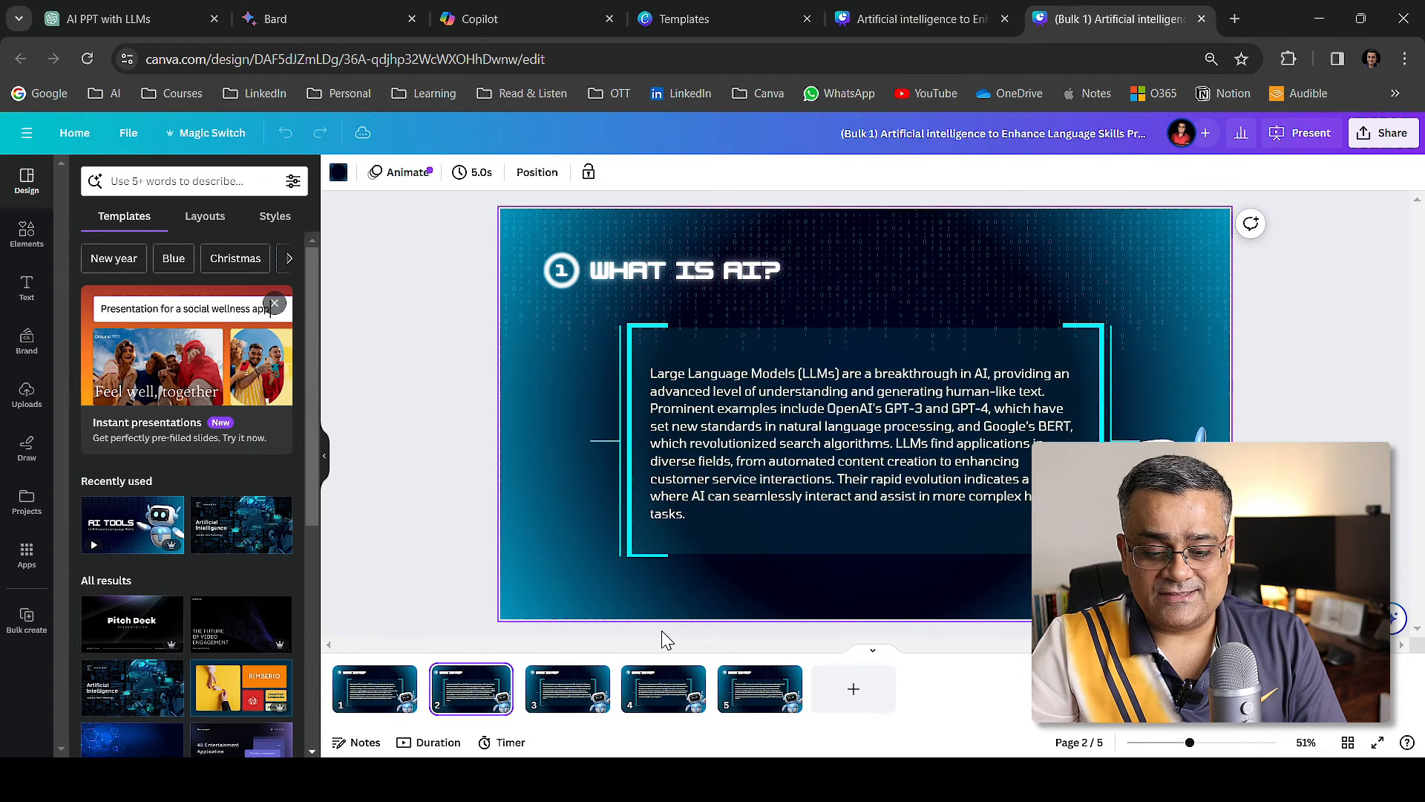
{"action": "key", "text": "Down"}
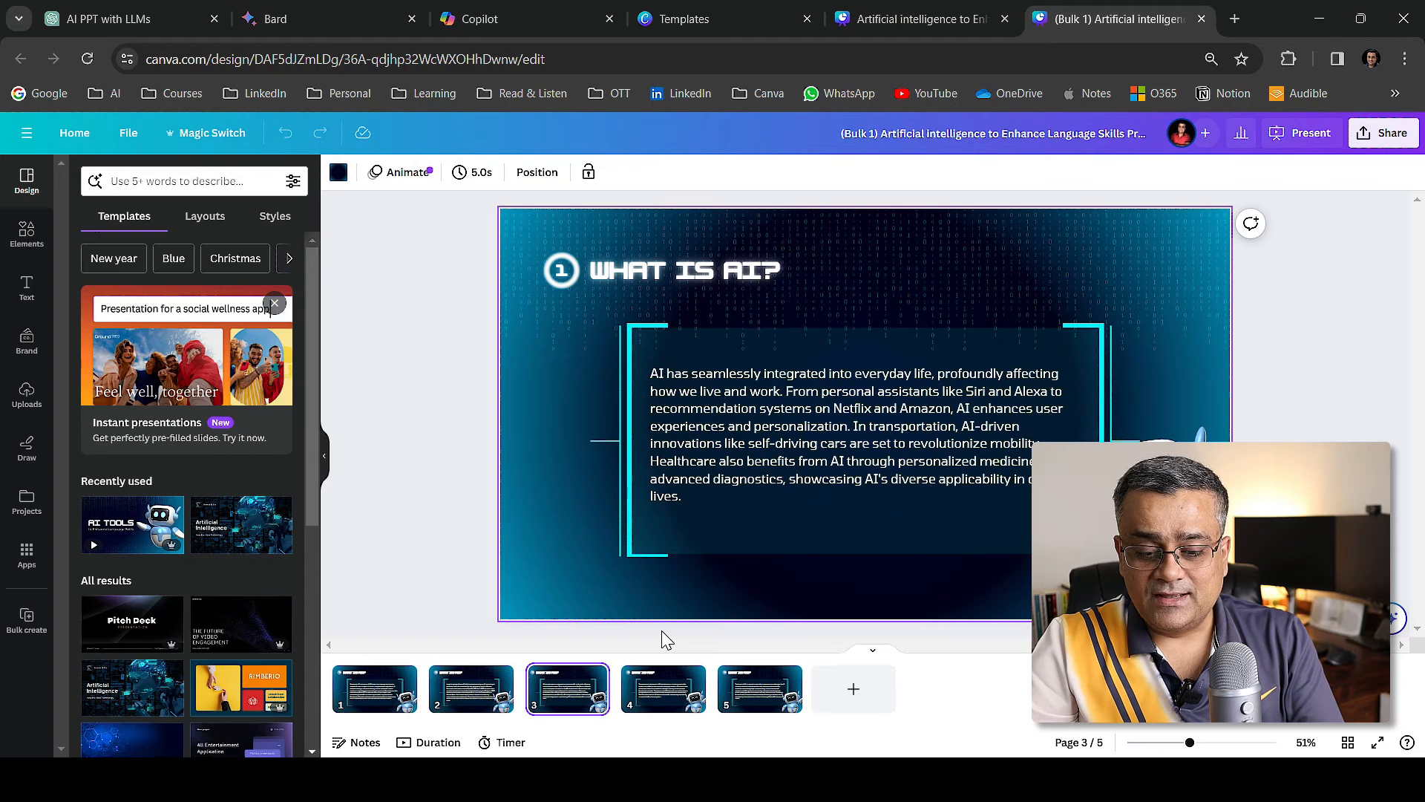
{"action": "key", "text": "Down"}
{"action": "key", "text": "Down"}
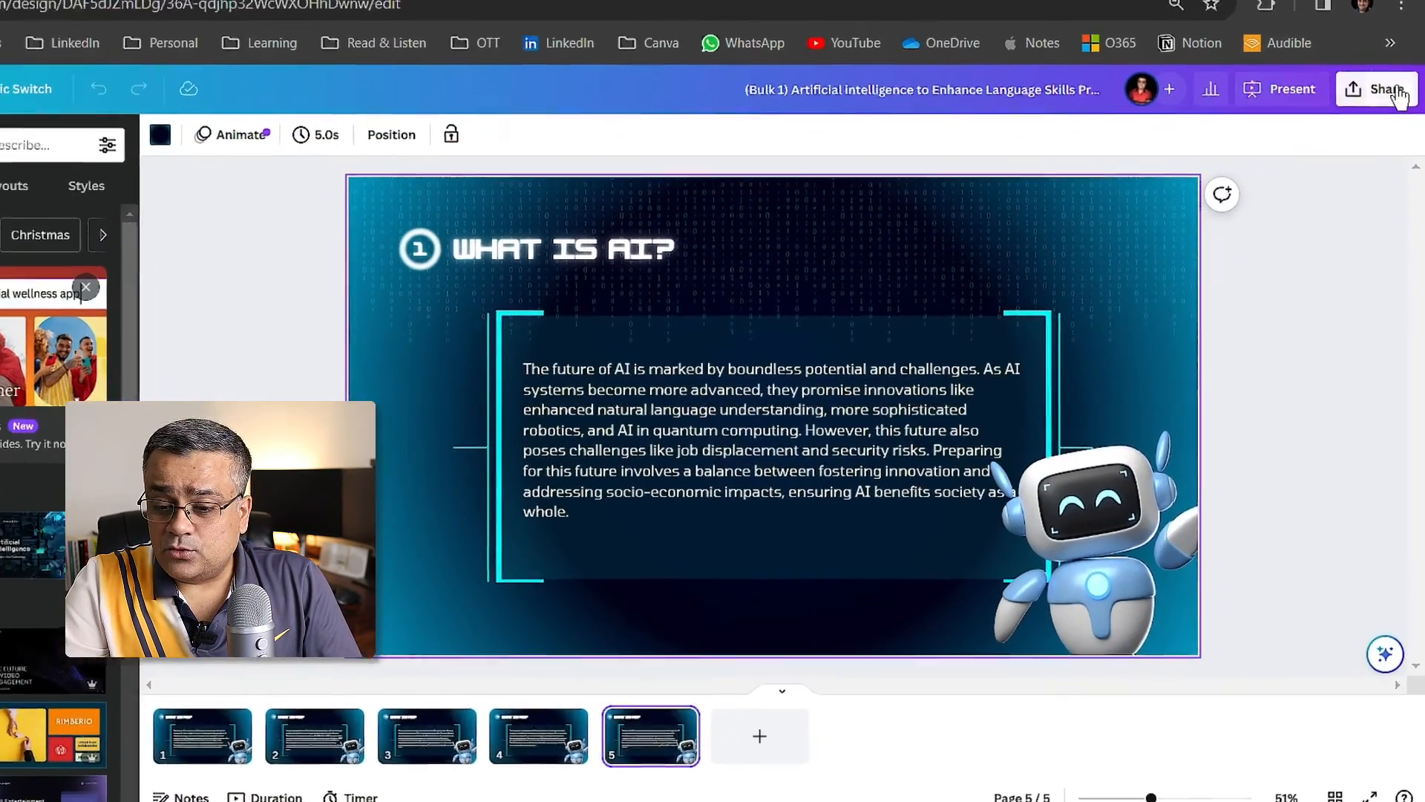
Look through the download file types offered for the generated design, including PPTX, and close the options without downloading.
{"action": "left_click", "coordinate": [1386, 133]}
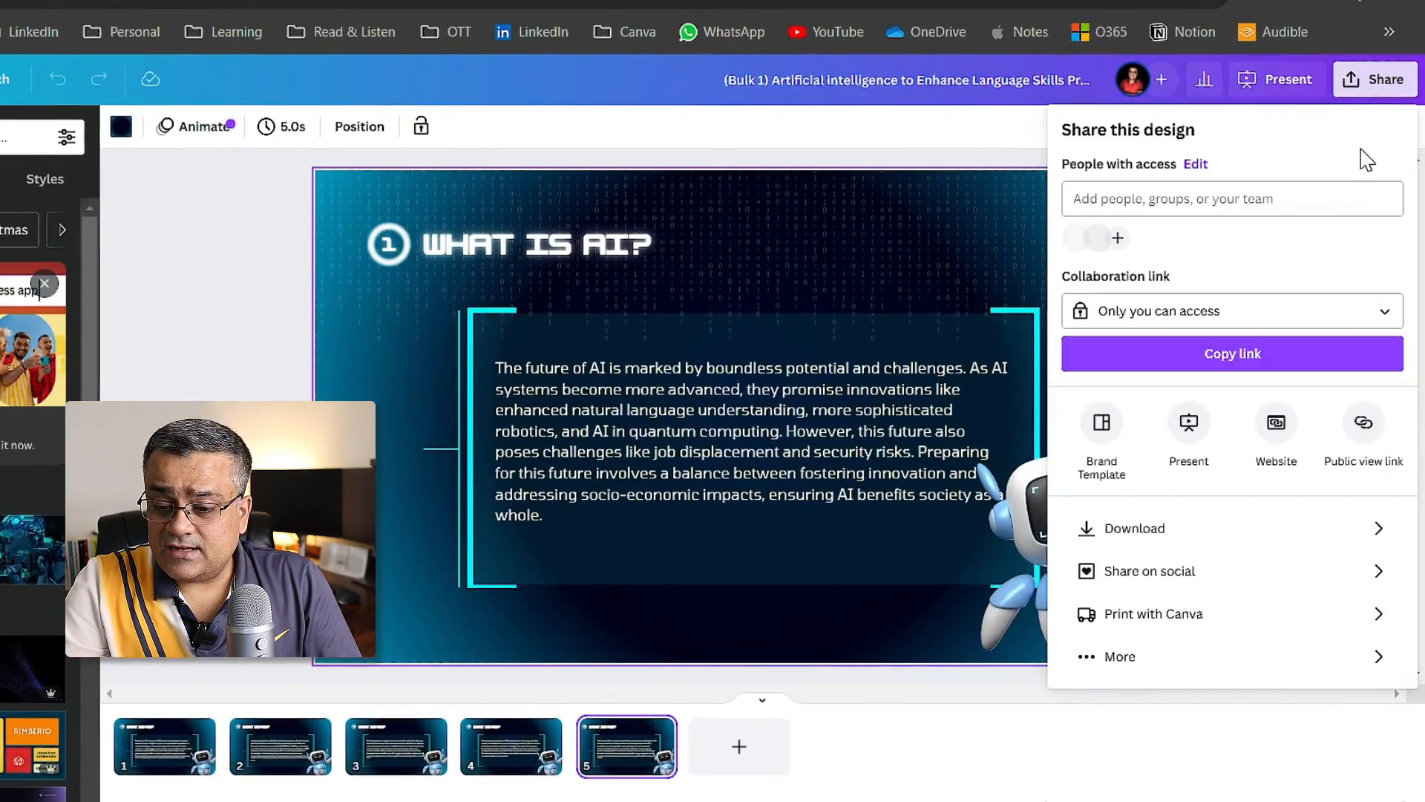
{"action": "left_click", "coordinate": [1156, 528]}
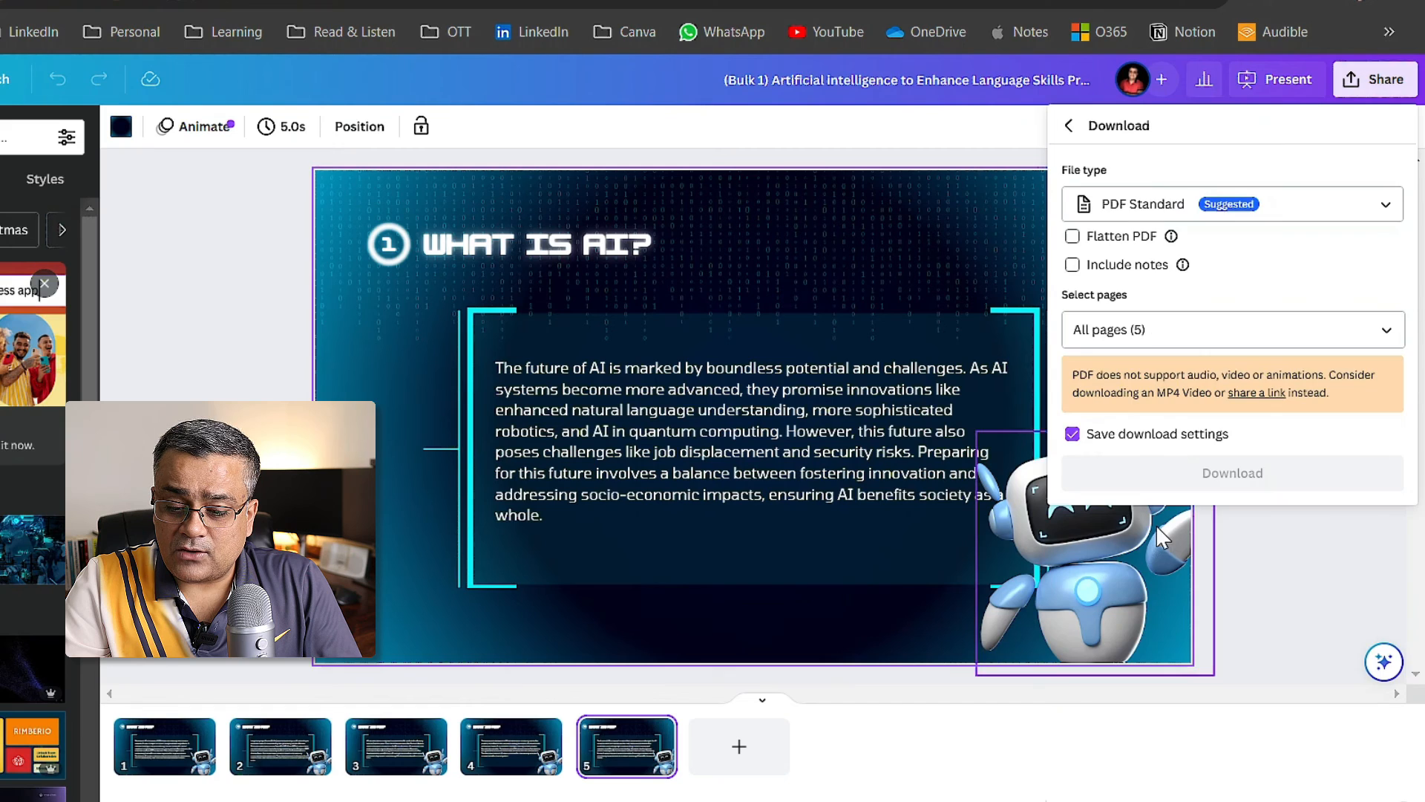
{"action": "left_click", "coordinate": [1266, 215]}
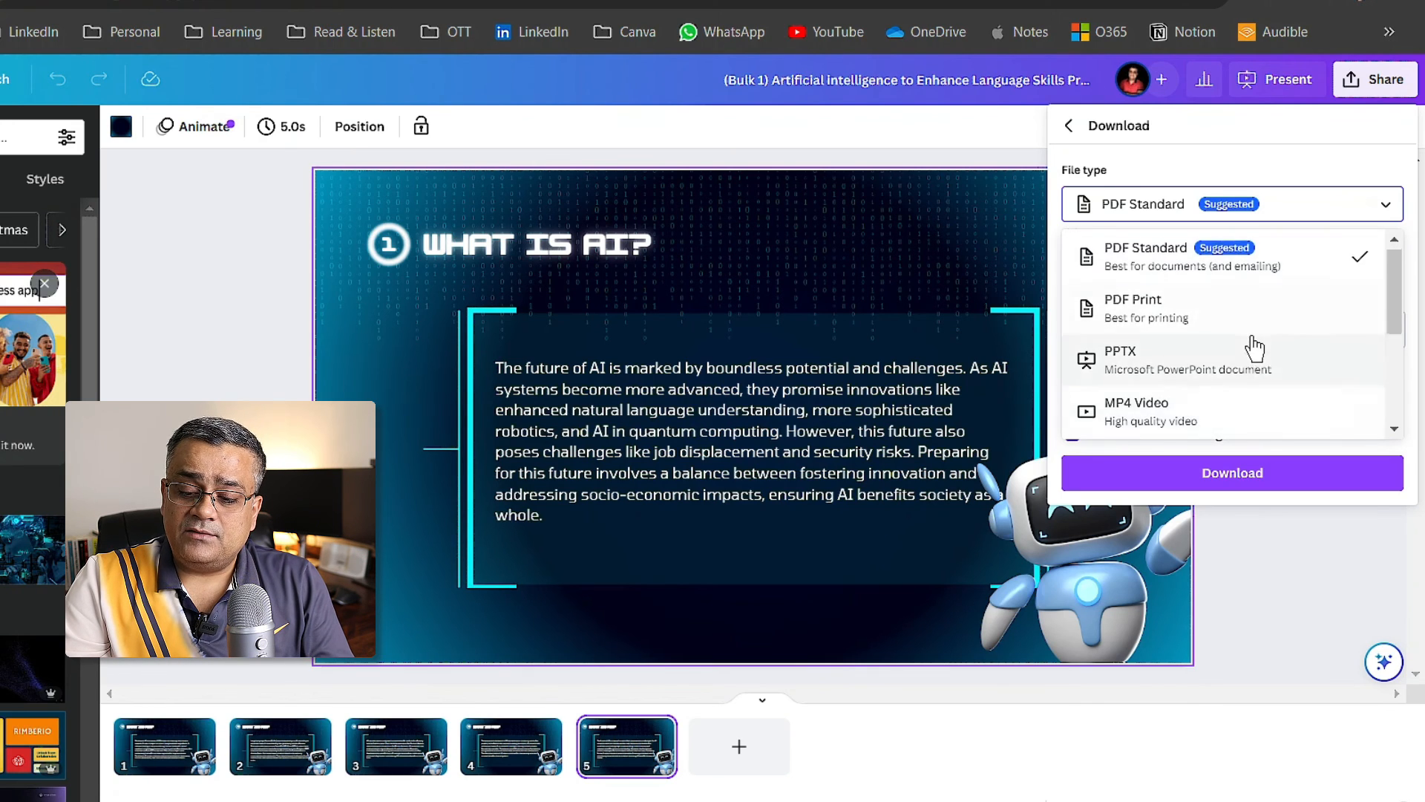
{"action": "scroll", "coordinate": [1250, 347], "scroll_direction": "down", "scroll_amount": 3}
{"action": "left_click", "coordinate": [613, 423]}
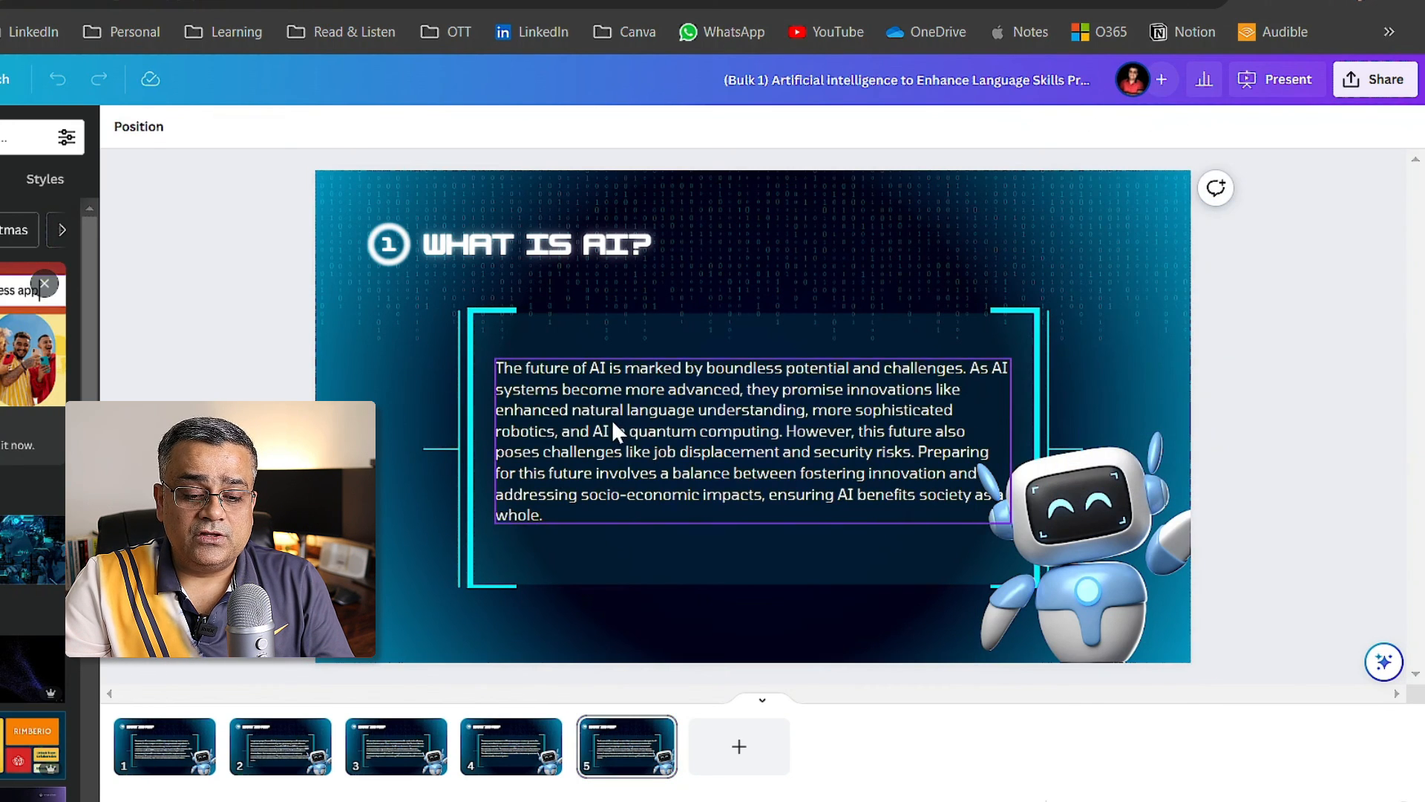